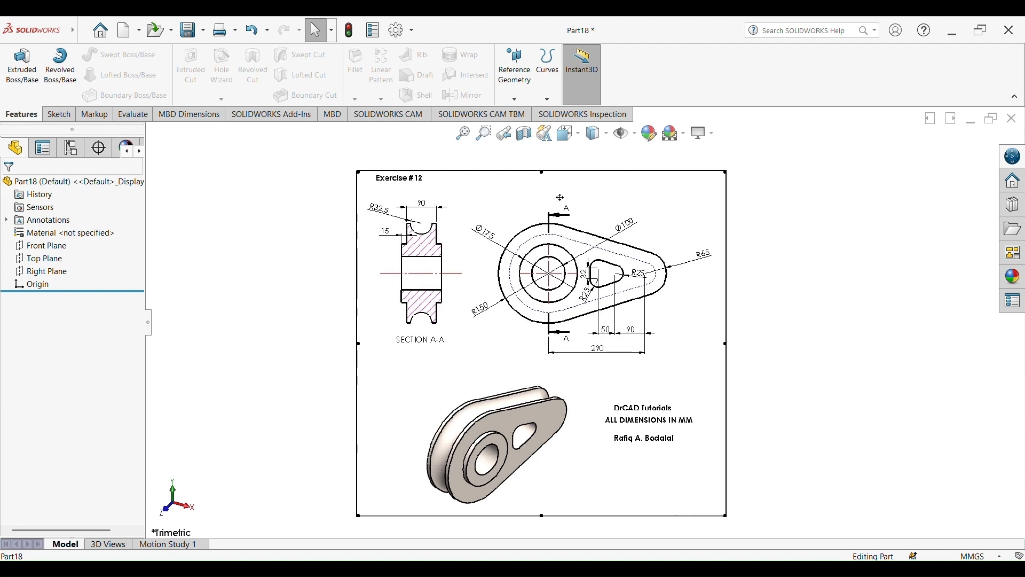
Examine the Exercise #12 reference drawing, its section view and the isometric picture of the part
scroll(559, 230, "down", 5)
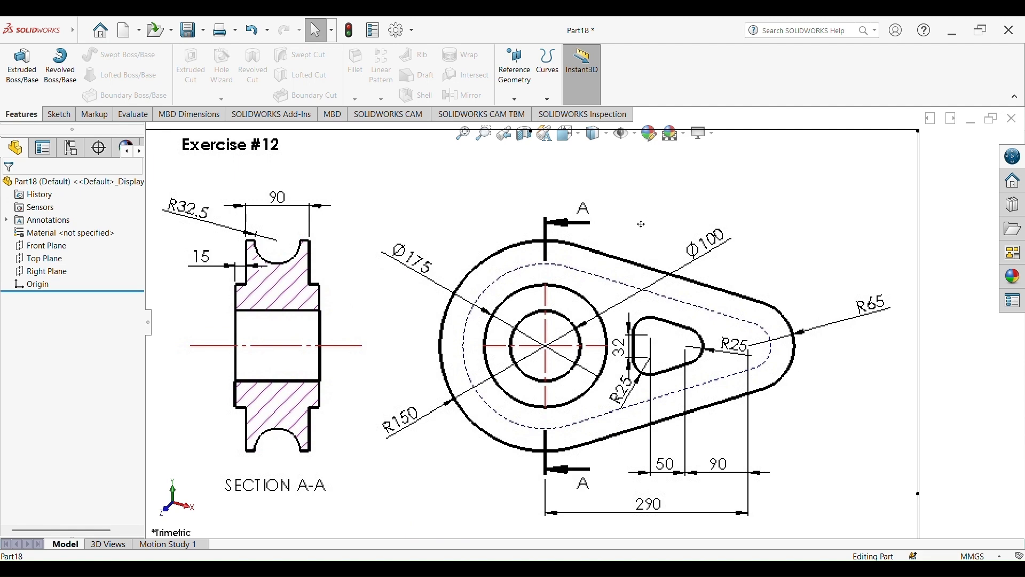
scroll(642, 225, "up", 4)
scroll(570, 287, "down", 1)
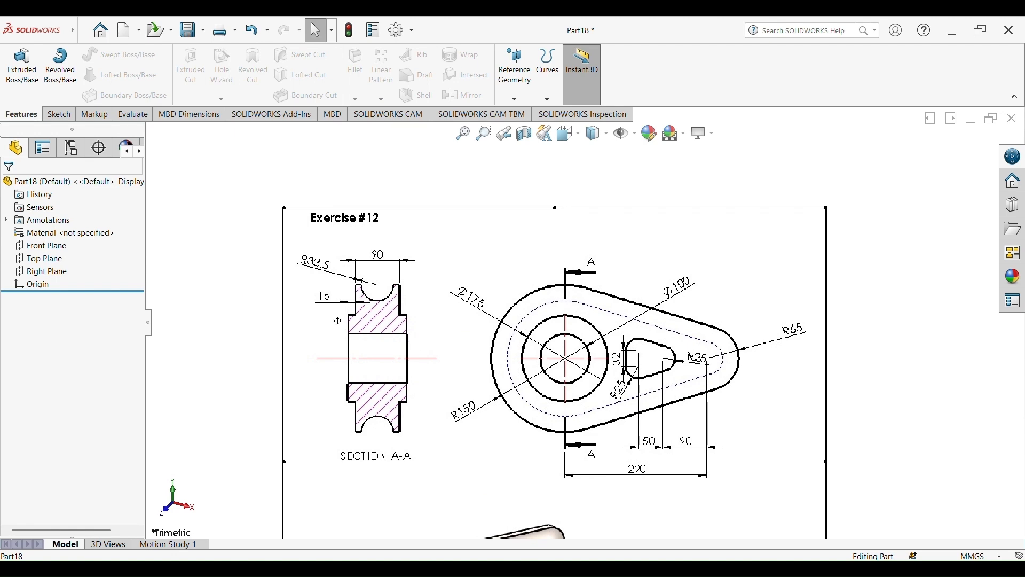
scroll(337, 321, "up", 5)
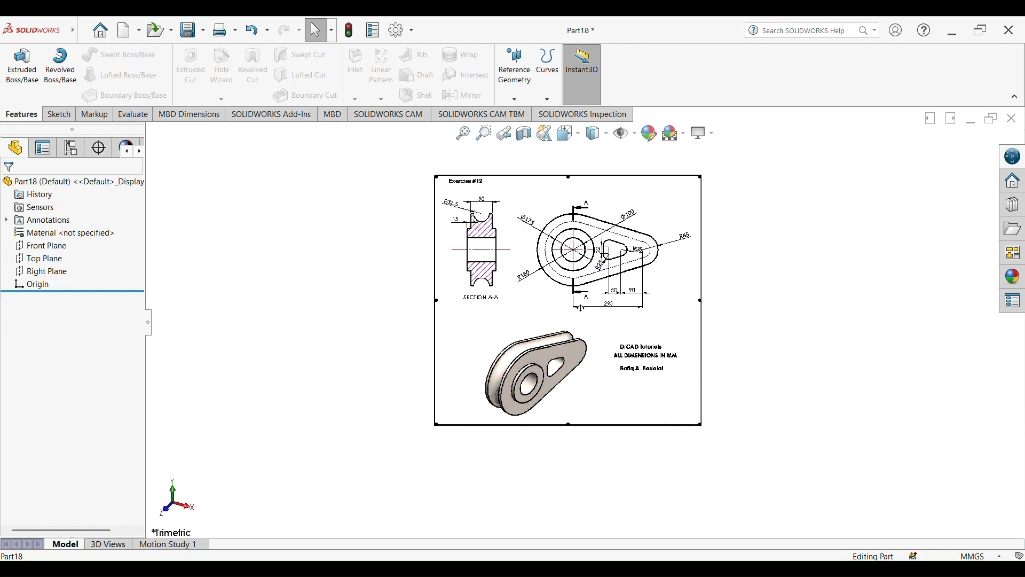
scroll(581, 308, "down", 3)
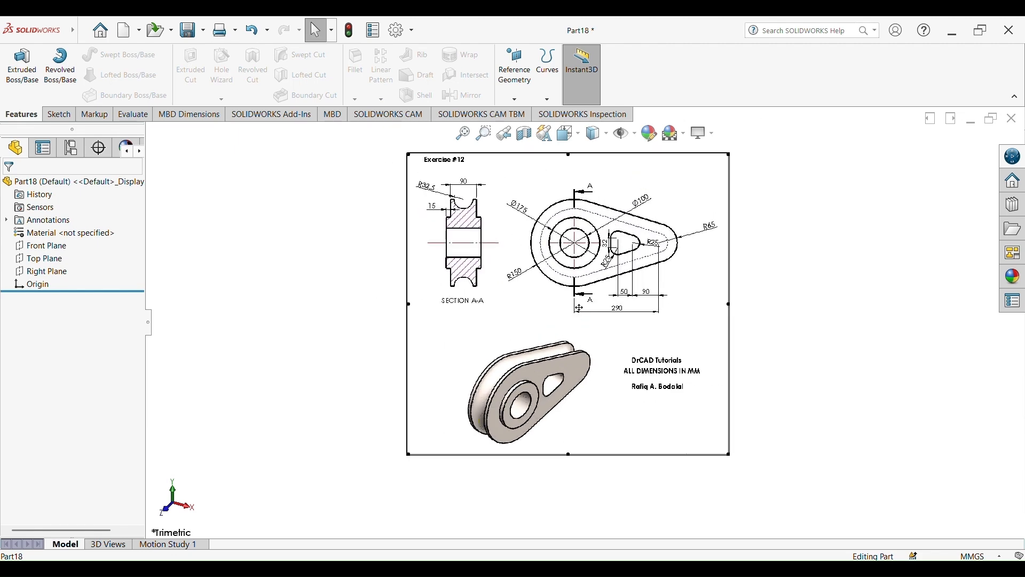
scroll(576, 344, "down", 2)
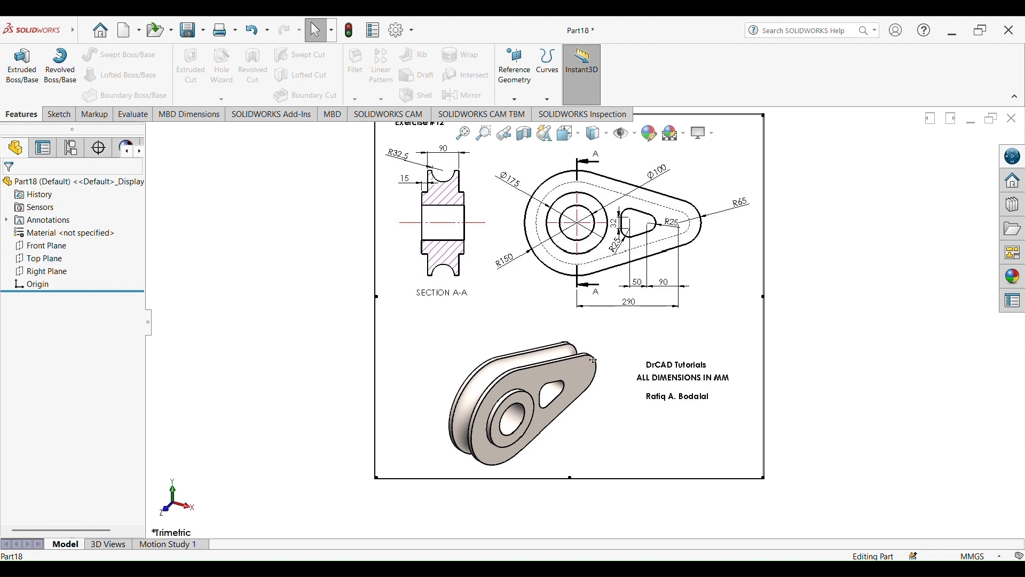
scroll(555, 389, "down", 3)
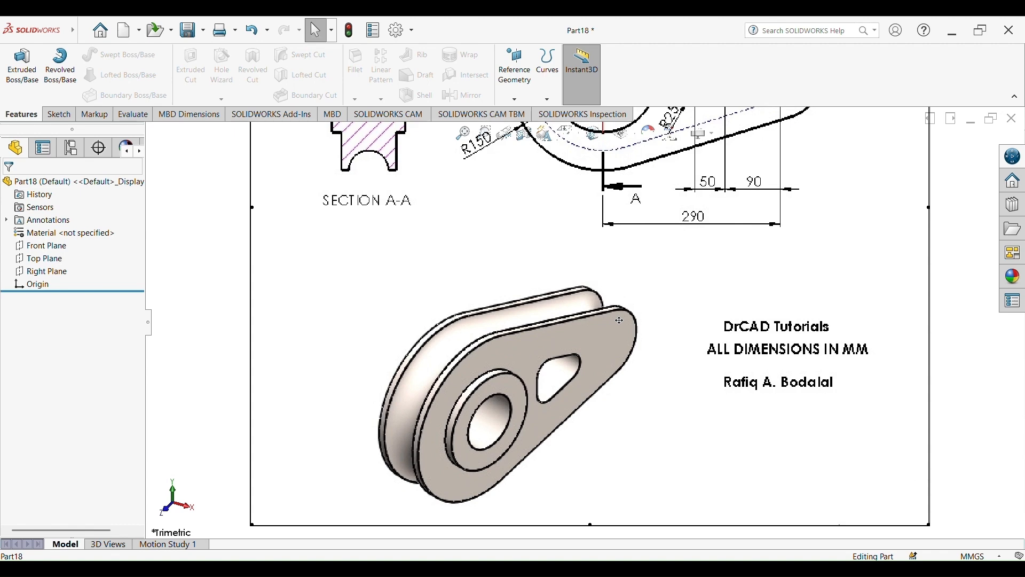
scroll(619, 320, "down", 4)
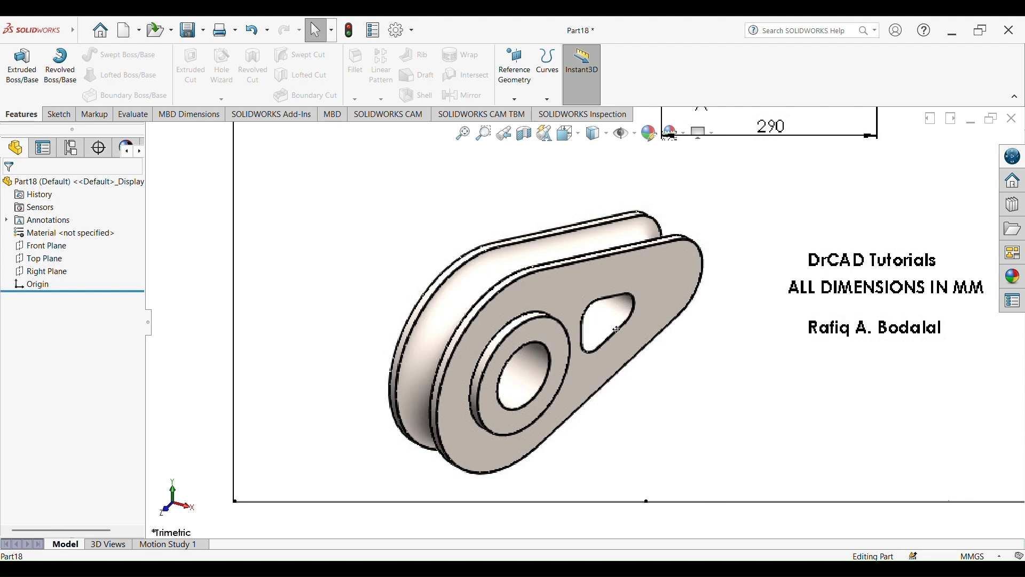
scroll(617, 330, "up", 3)
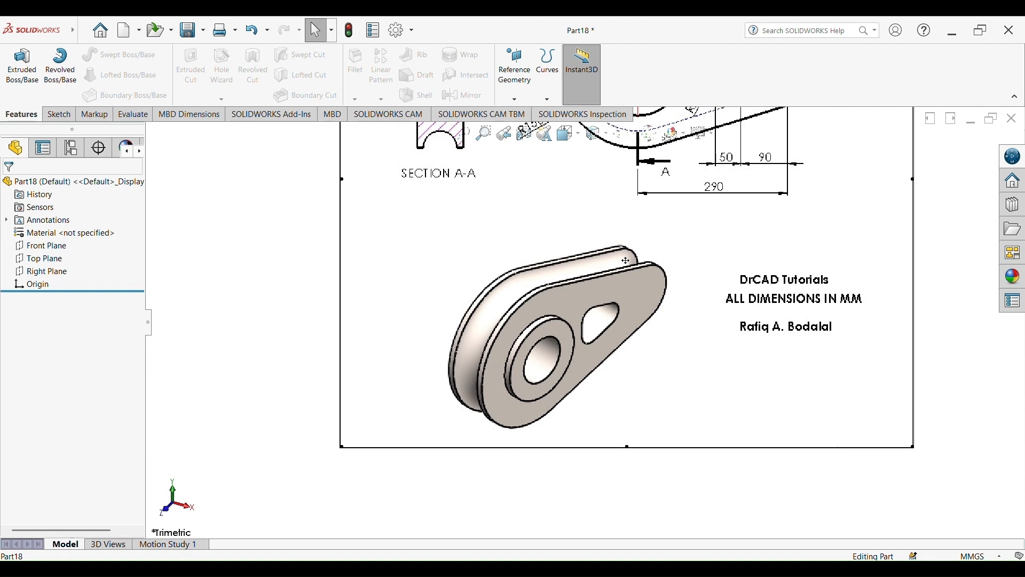
scroll(612, 323, "up", 3)
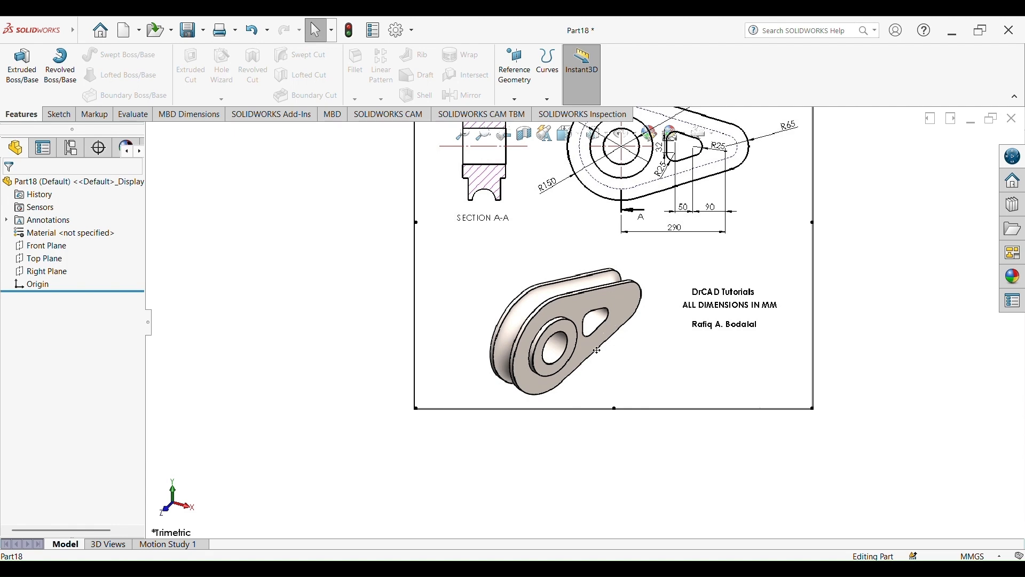
scroll(603, 347, "down", 3)
scroll(603, 346, "up", 5)
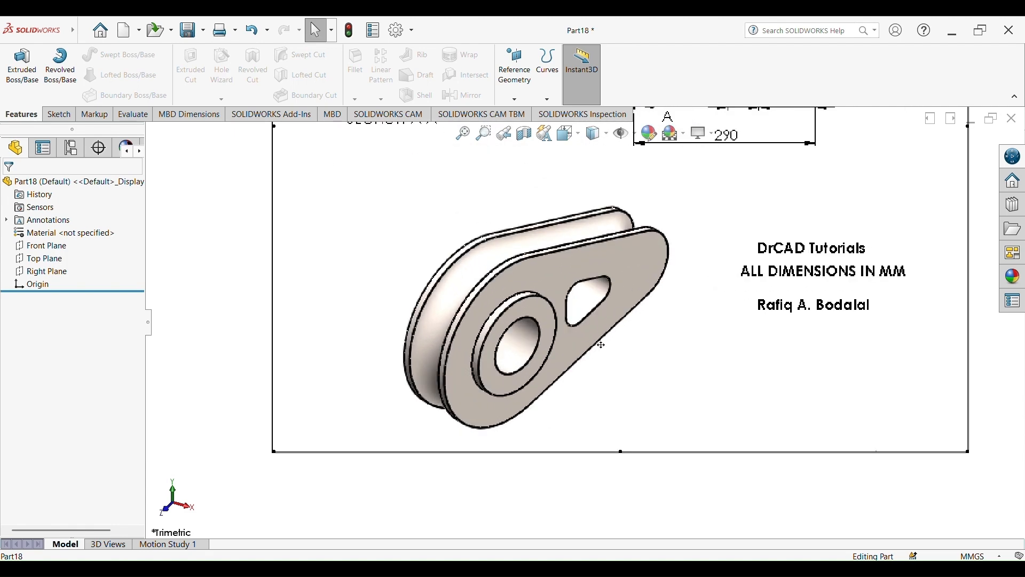
Start a new sketch on the Front Plane
mouse_move(622, 243)
left_mouse_down()
mouse_move(447, 299)
mouse_move(393, 299)
left_mouse_up()
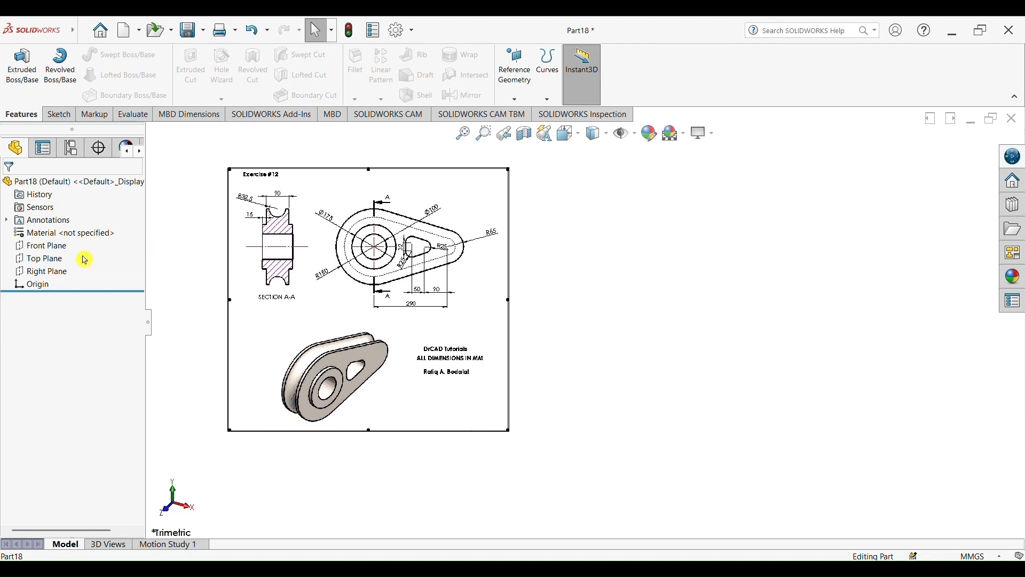
left_click(67, 247)
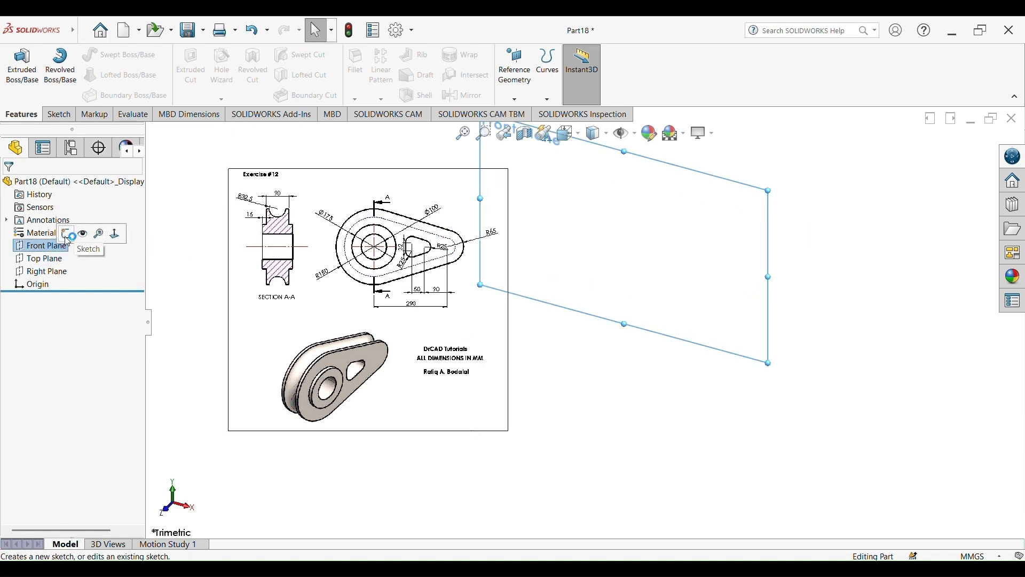
left_click(66, 233)
Study the main view dimensions of the reference drawing next to the sketch origin
left_click_drag(303, 314, 288, 292)
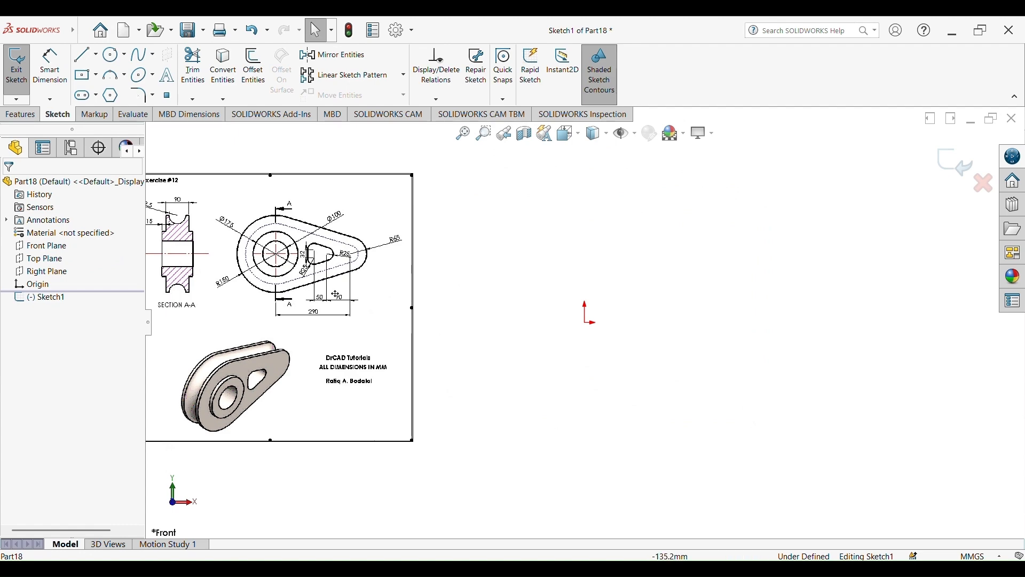
middle_click_drag(338, 291, 483, 315, "ctrl")
left_click_drag(483, 327, 449, 327)
scroll(653, 289, "down", 1)
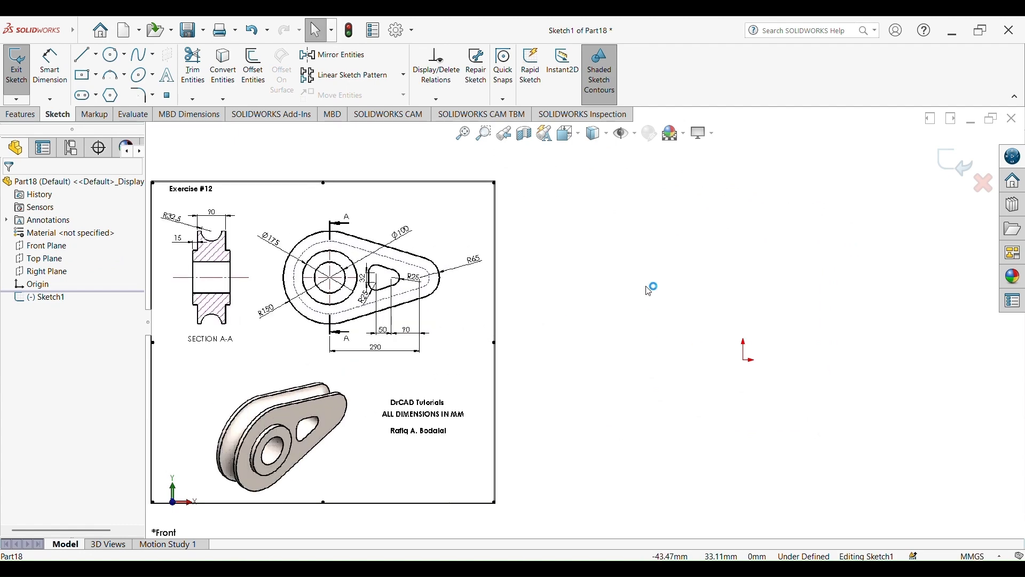
scroll(321, 319, "down", 3)
scroll(405, 516, "up", 2)
scroll(582, 312, "up", 2)
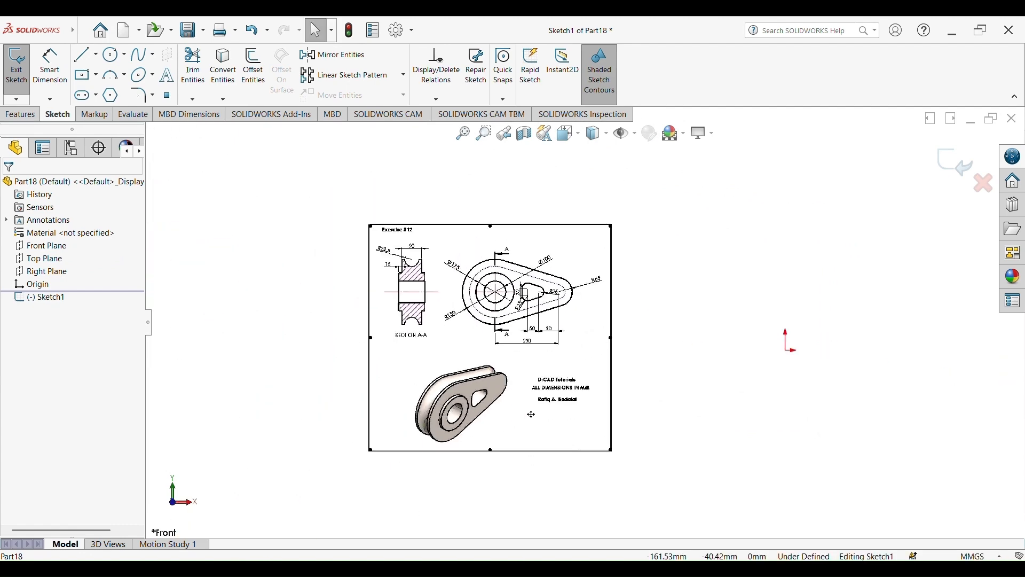
scroll(511, 428, "down", 3)
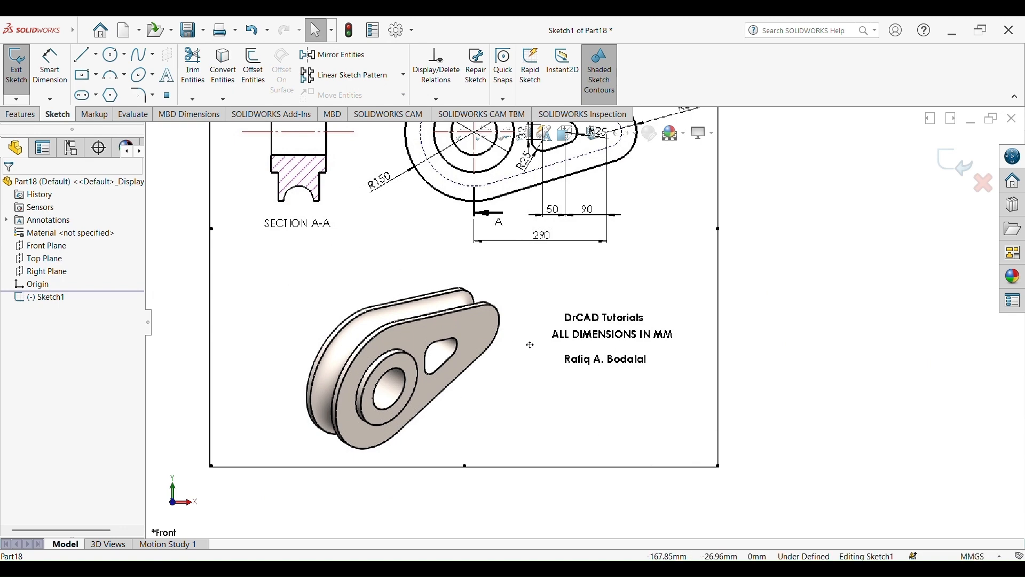
scroll(528, 344, "up", 3)
scroll(596, 245, "down", 2)
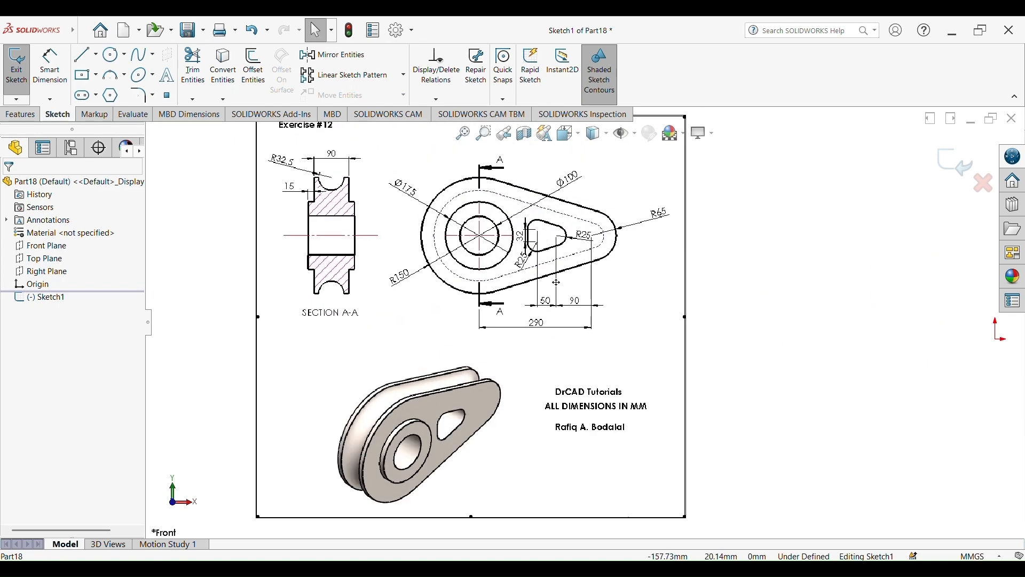
scroll(581, 277, "up", 2)
scroll(568, 267, "down", 3)
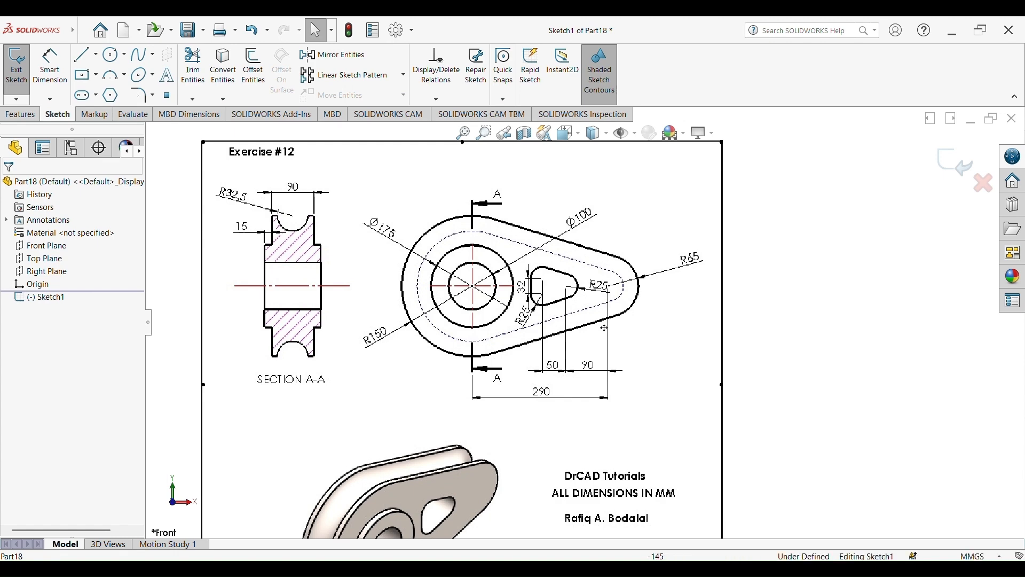
key("f")
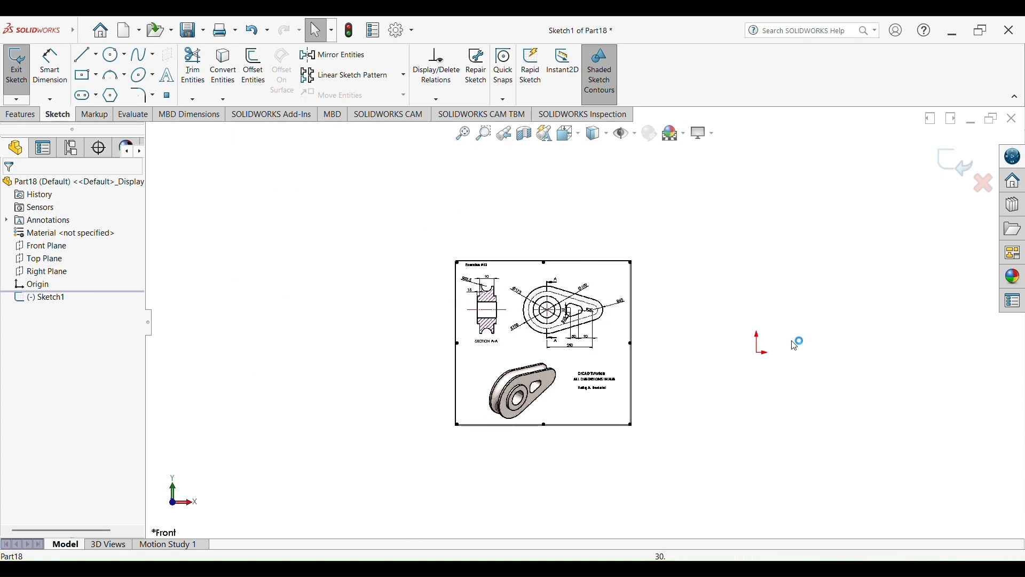
Sketch a large circle centered on the origin and a smaller circle to its right on the horizontal axis
left_click(111, 55)
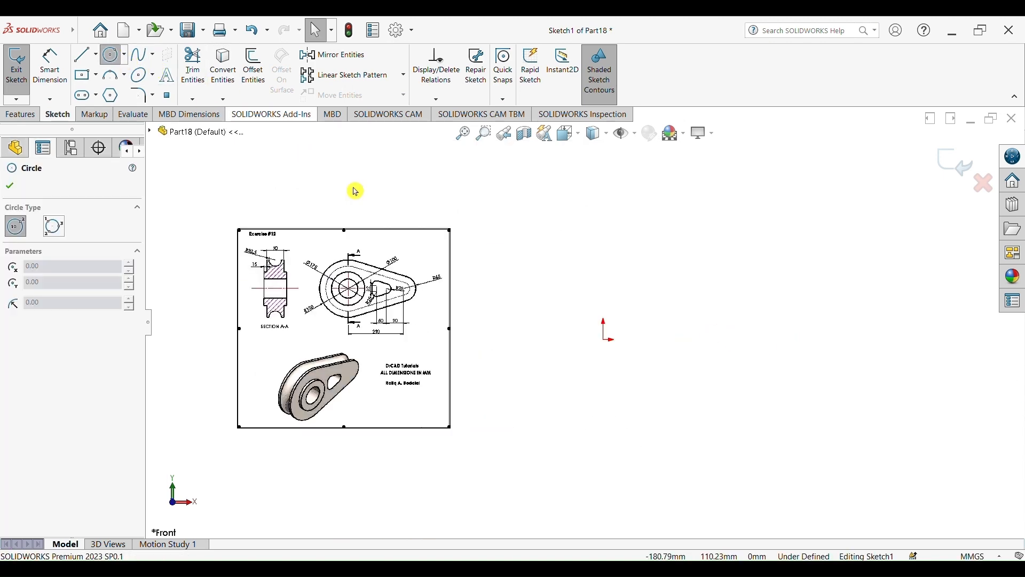
left_click(605, 341)
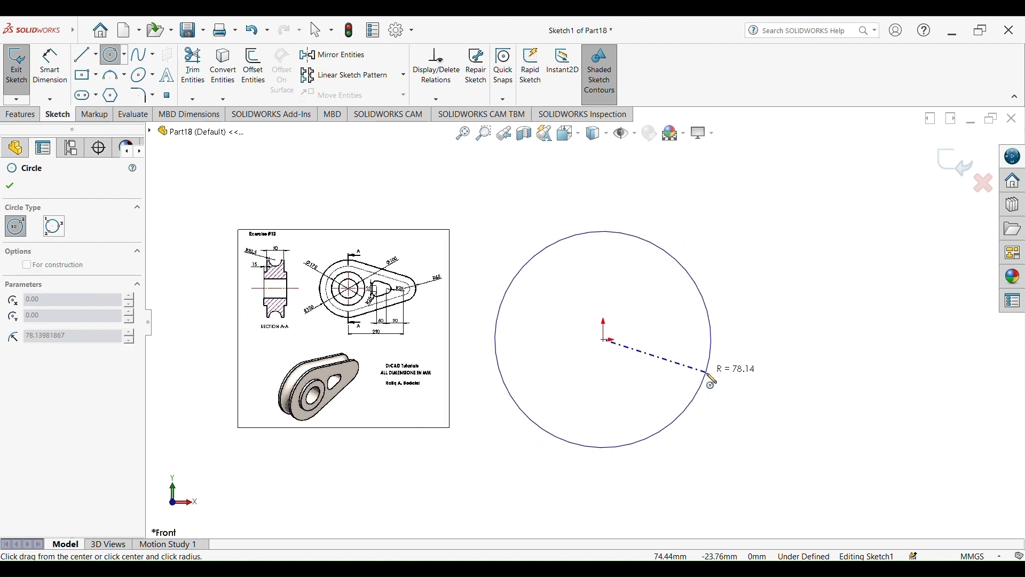
left_click(716, 370)
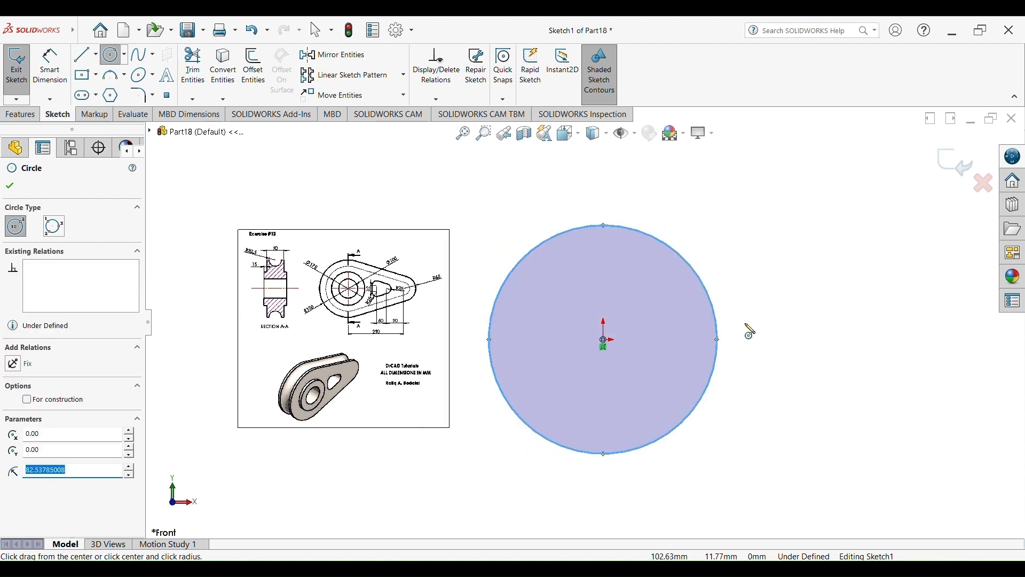
left_click(876, 340)
left_click(846, 363)
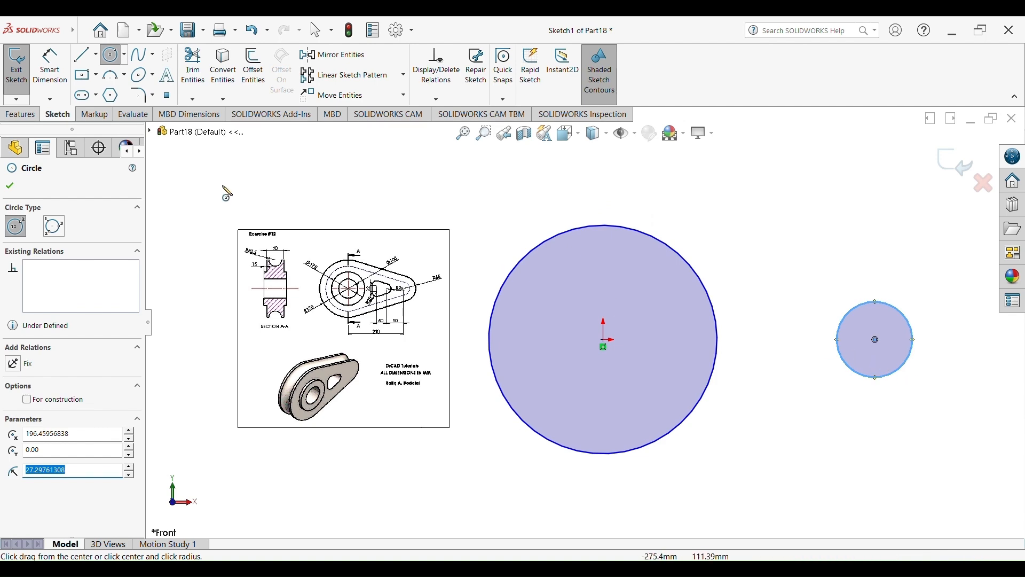
Dimension the horizontal distance between the two circle centers as 290 mm
scroll(285, 320, "down", 5)
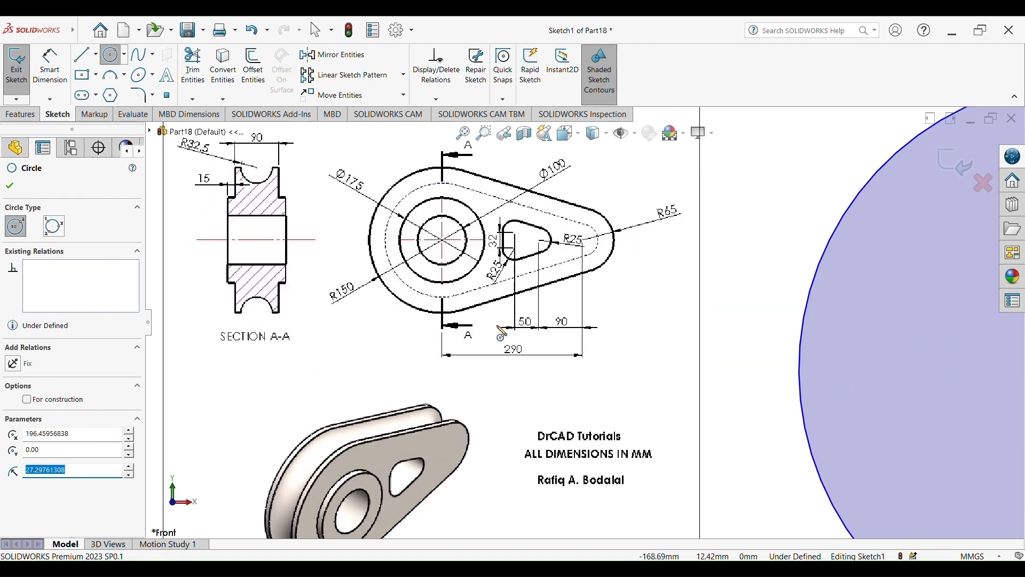
scroll(502, 332, "down", 4)
scroll(502, 332, "up", 3)
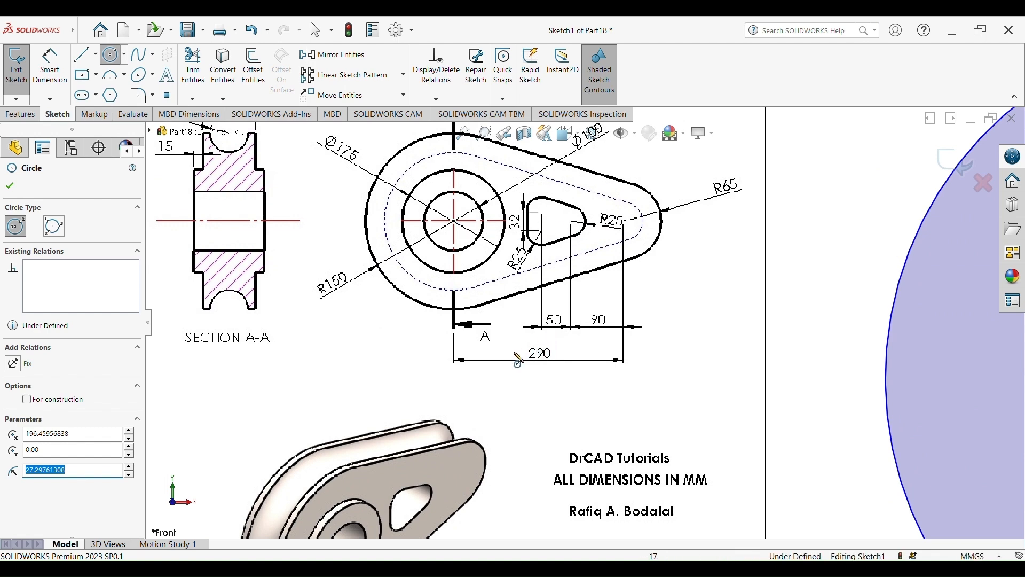
scroll(751, 373, "up", 5)
scroll(750, 373, "down", 1)
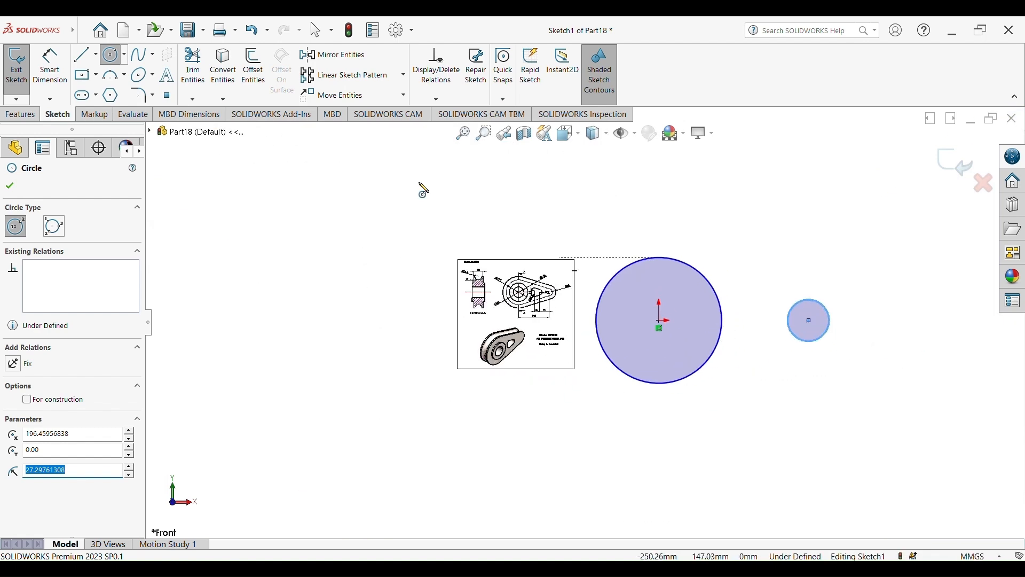
left_click(49, 67)
left_click(660, 320)
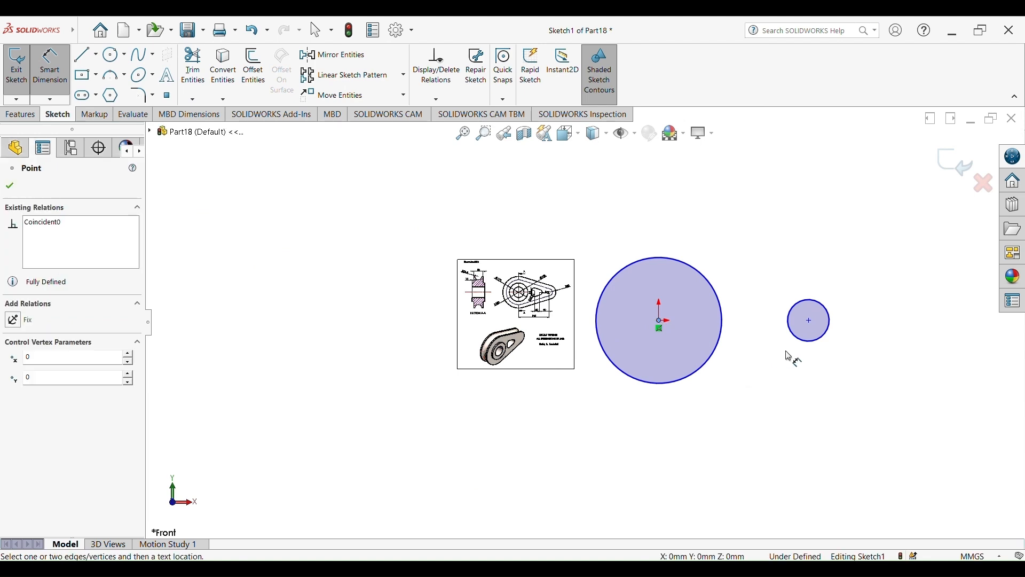
left_click(810, 320)
left_click(738, 428)
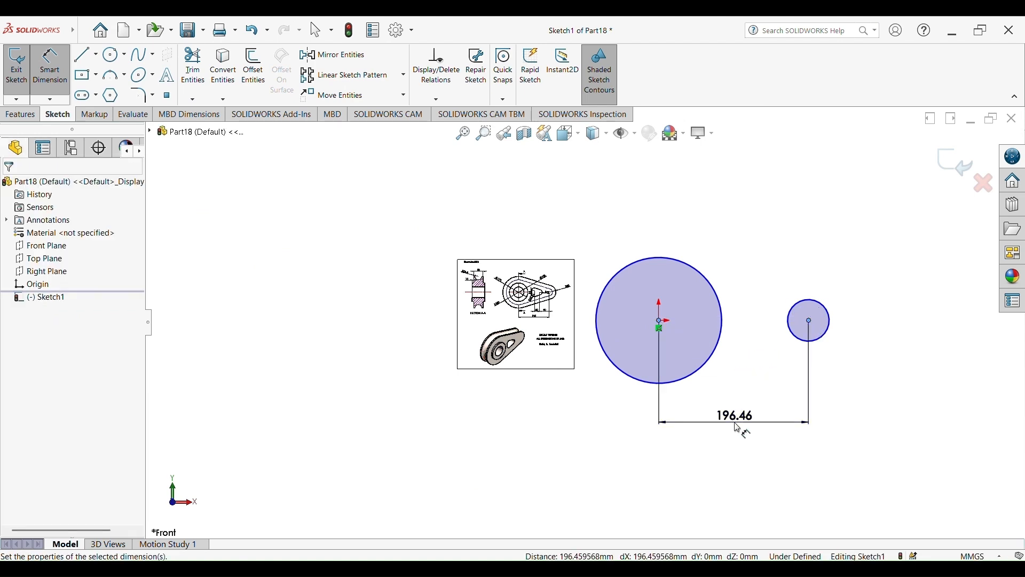
type("290")
key("Return")
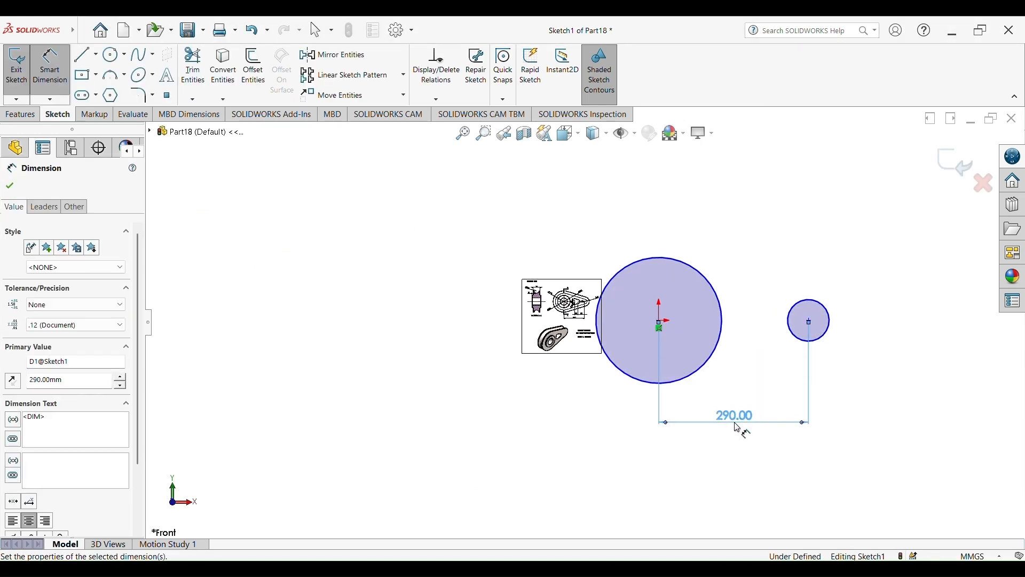
Dimension the large circle's diameter as 300 mm
scroll(698, 338, "up", 2)
scroll(524, 320, "down", 8)
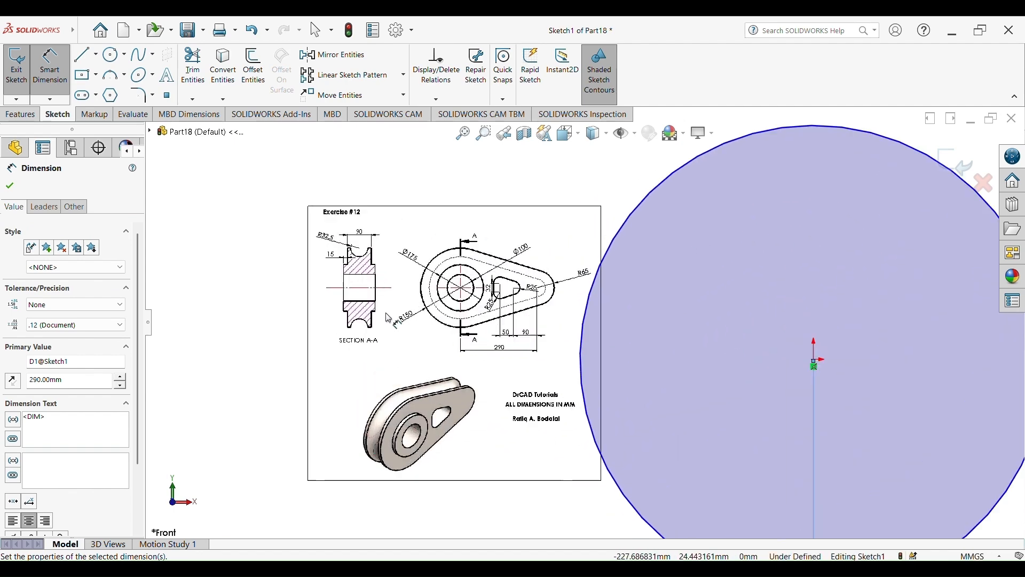
scroll(389, 318, "down", 4)
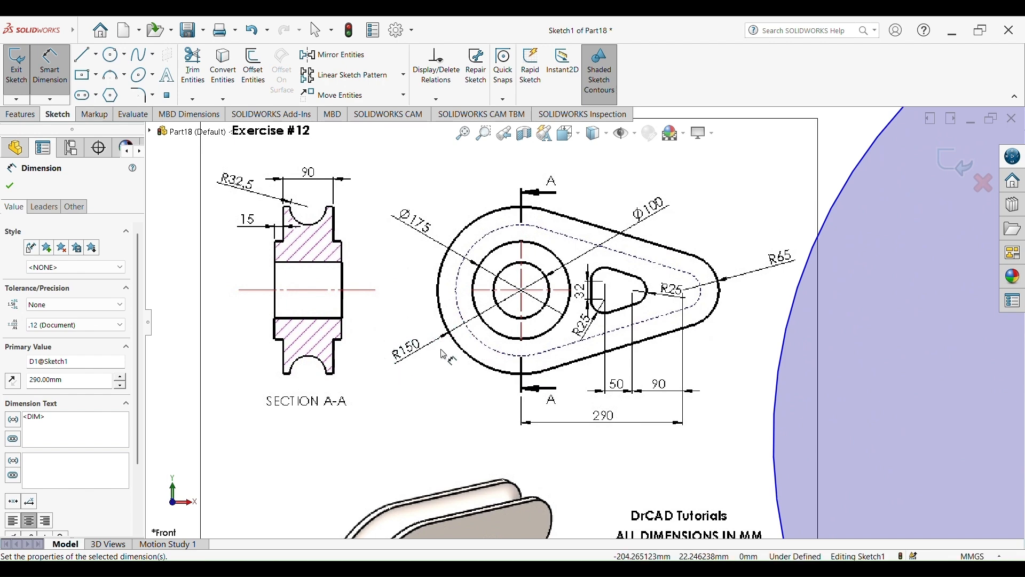
scroll(588, 320, "up", 10)
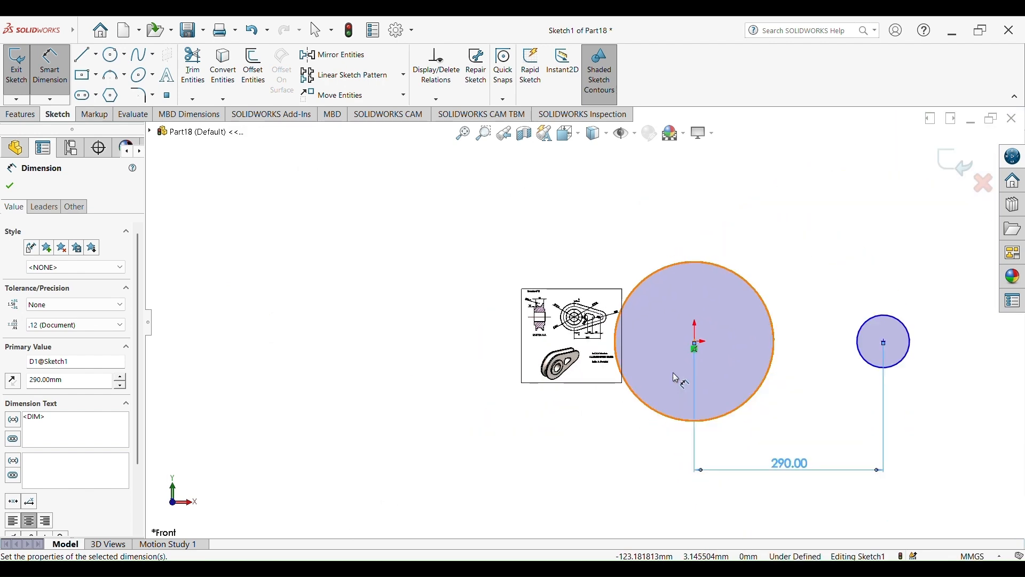
left_click(692, 261)
left_click(603, 211)
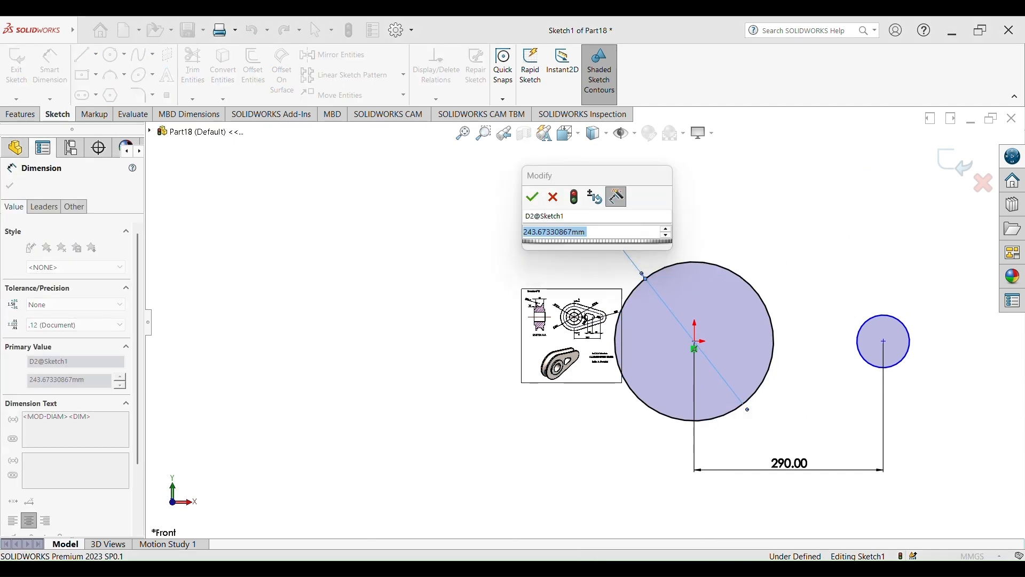
type("300")
key("Return")
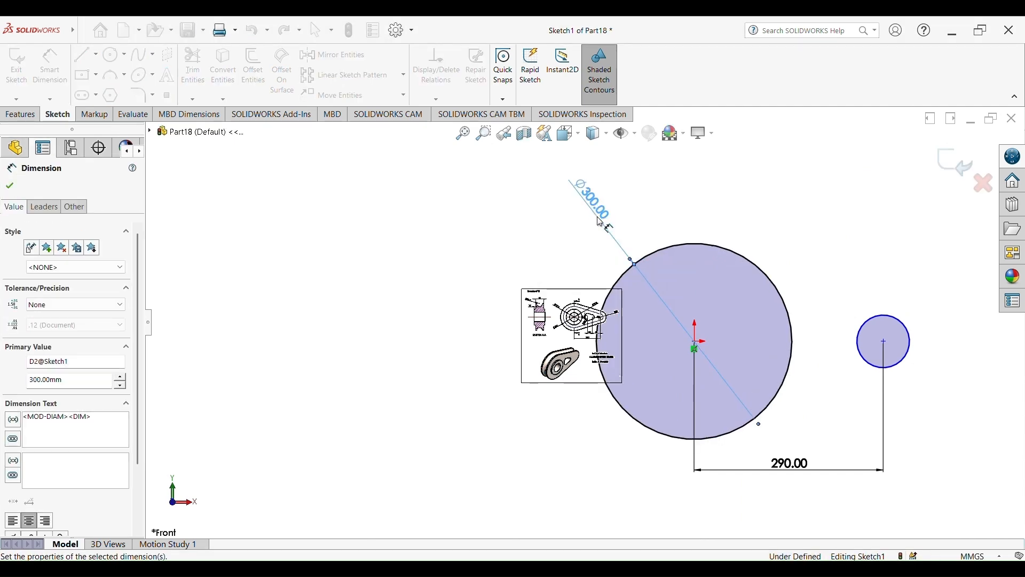
scroll(603, 241, "down", 5)
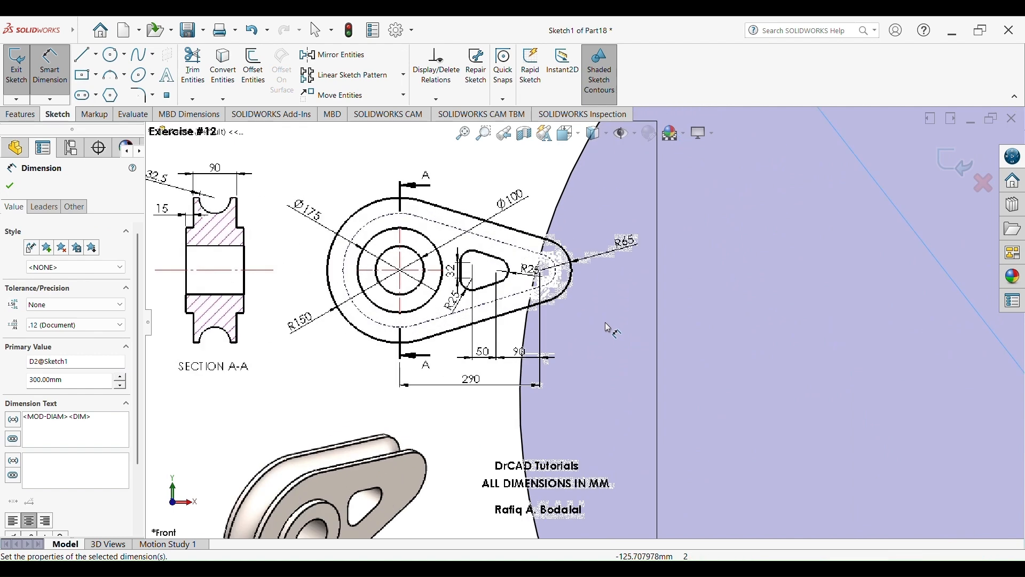
Dimension the small circle's diameter as 65*2, giving 130 mm
scroll(751, 304, "up", 5)
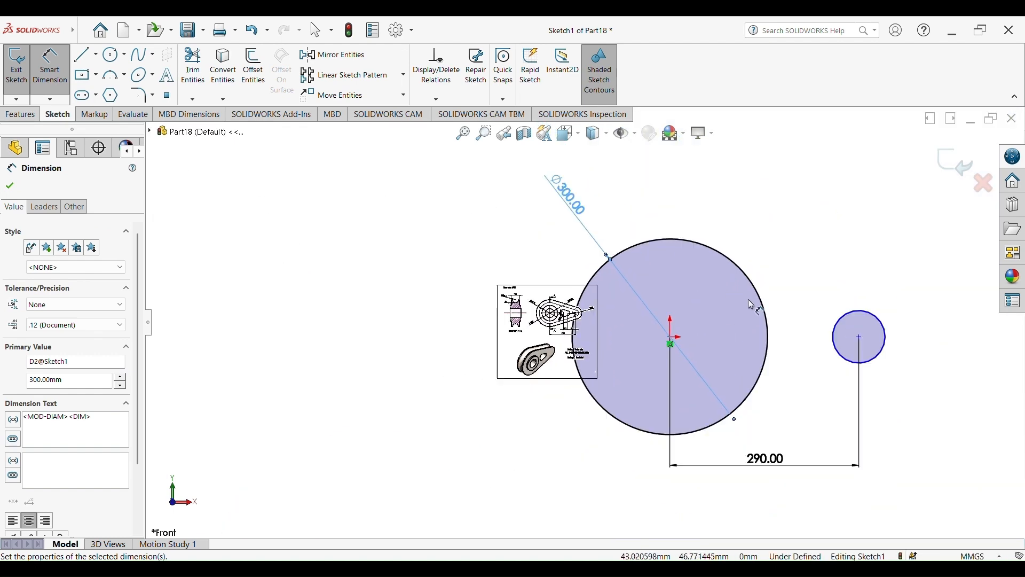
scroll(751, 305, "up", 2)
left_click(794, 321)
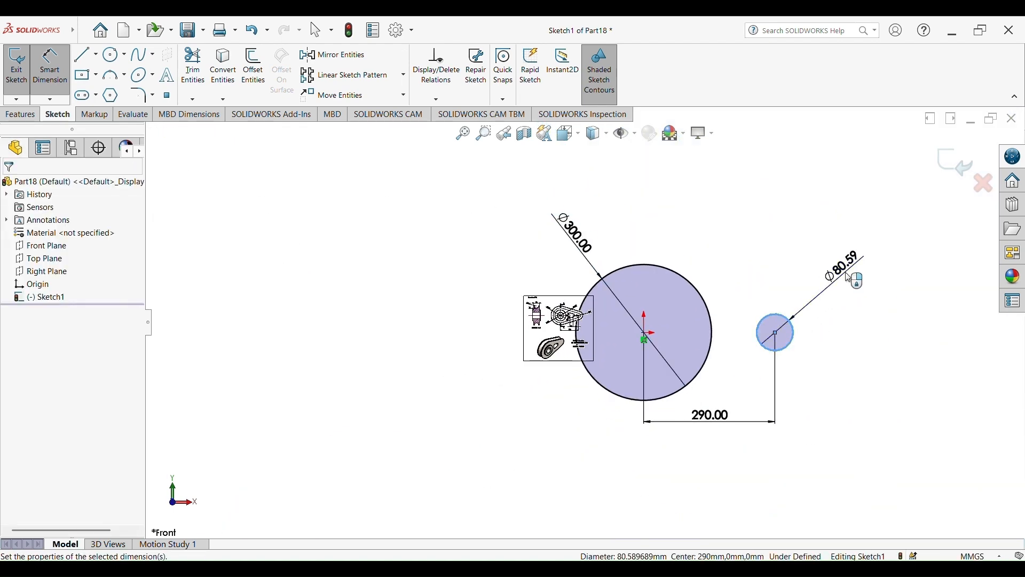
left_click(849, 277)
type("65*2")
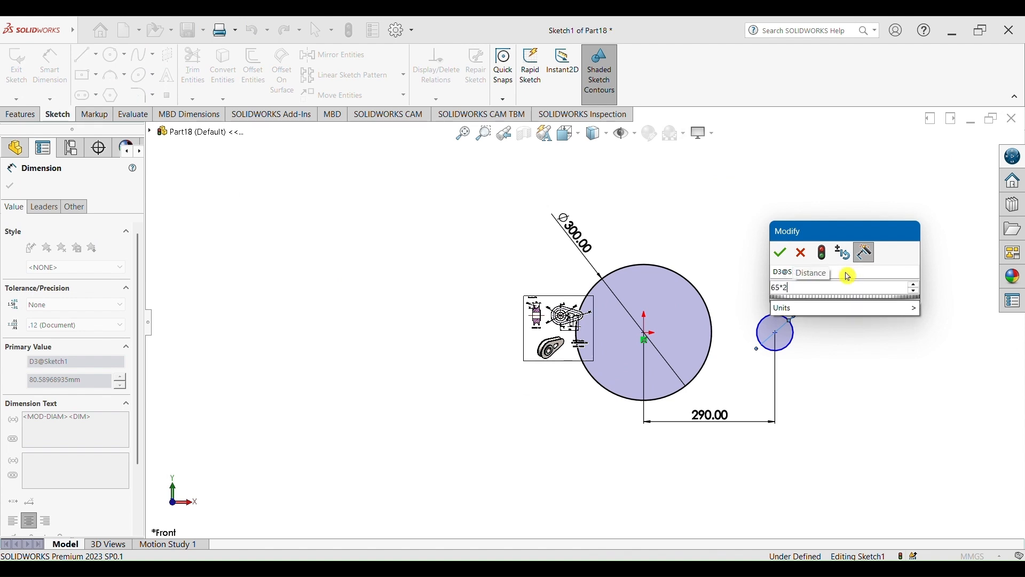
left_click(849, 277)
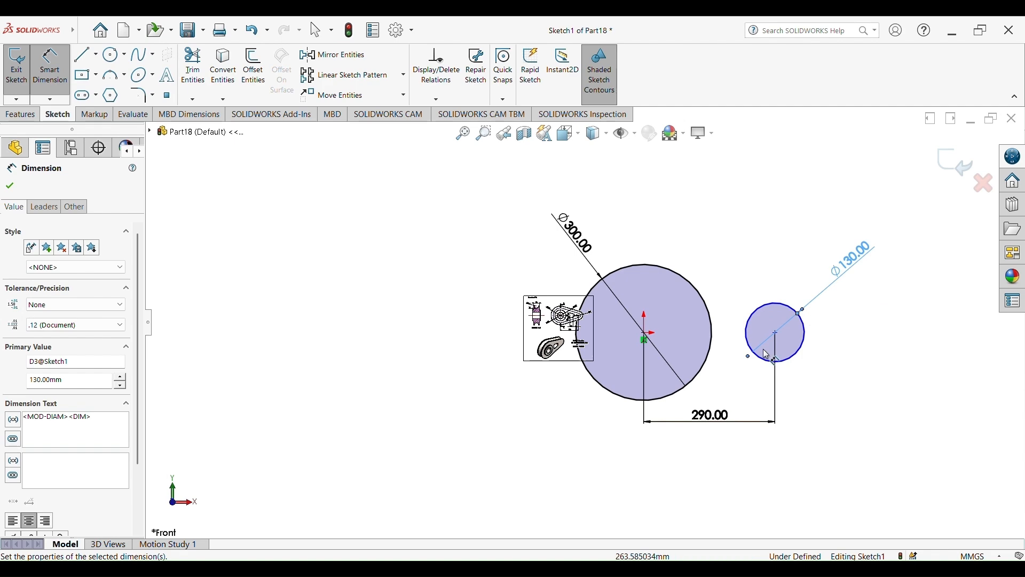
Move the reference drawing image away from the sketch geometry to the open area beside it
scroll(618, 309, "down", 3)
key("Escape")
key("Escape")
left_click_drag(527, 351, 245, 246)
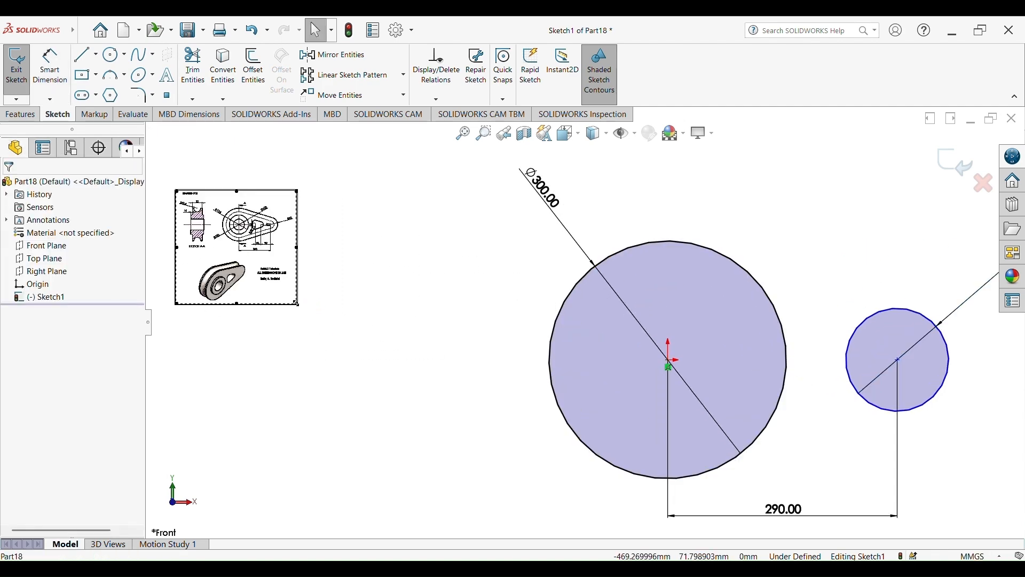
left_click_drag(491, 435, 491, 434)
scroll(353, 267, "down", 2)
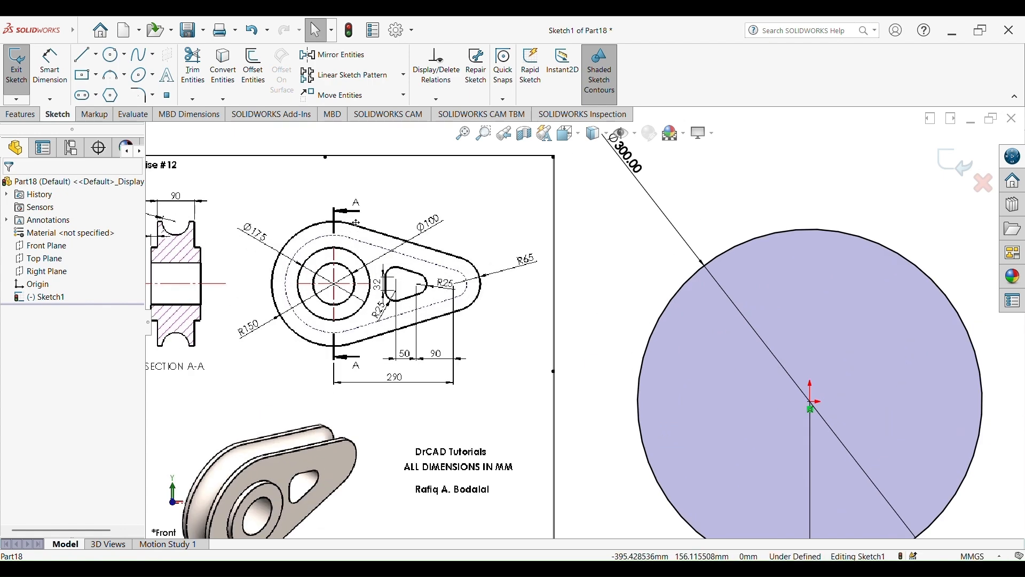
scroll(583, 319, "up", 4)
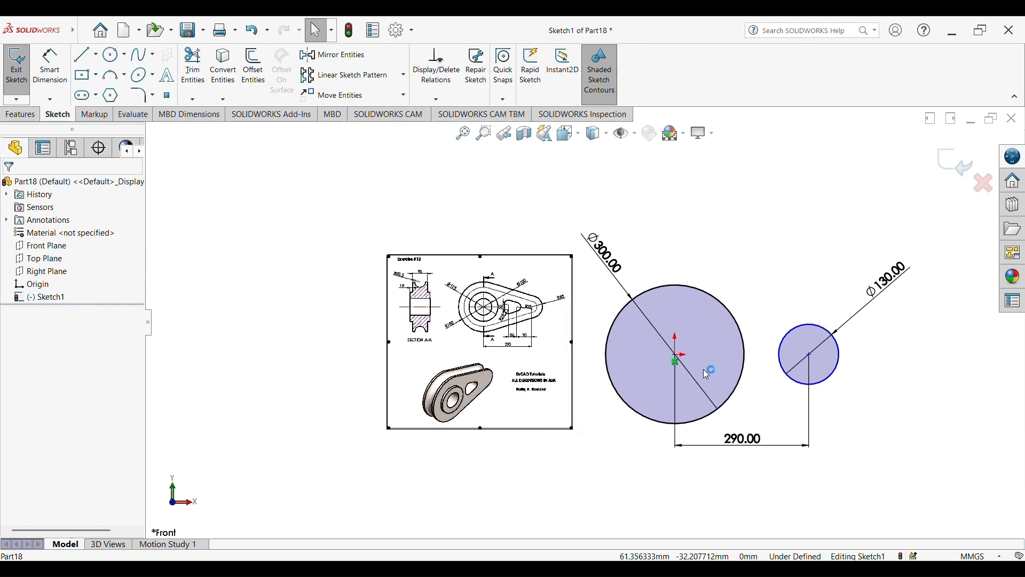
Draw a line from the top of the large circle to the top of the small circle
left_click(85, 54)
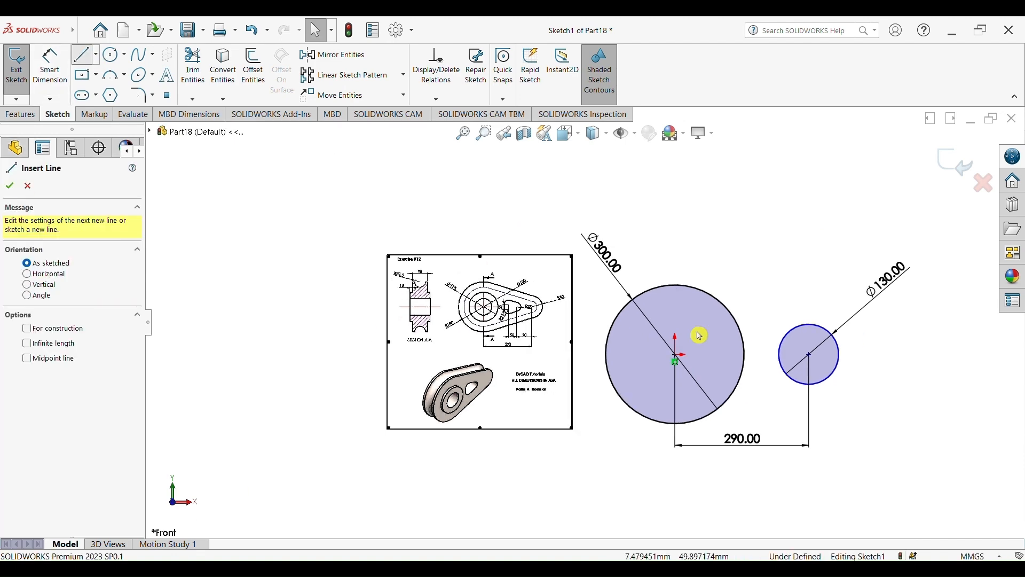
left_click(693, 291)
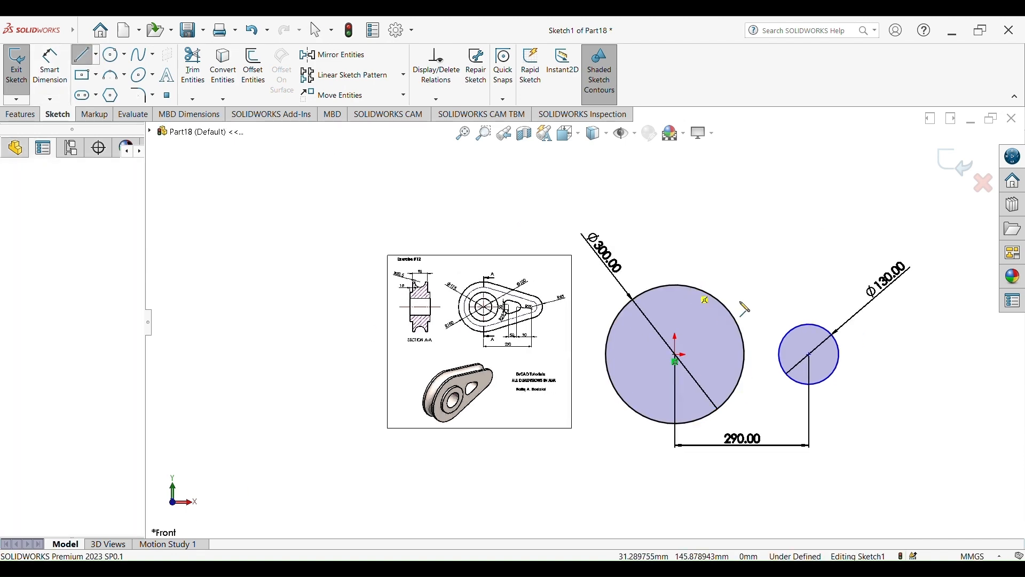
left_click(821, 331)
key("Escape")
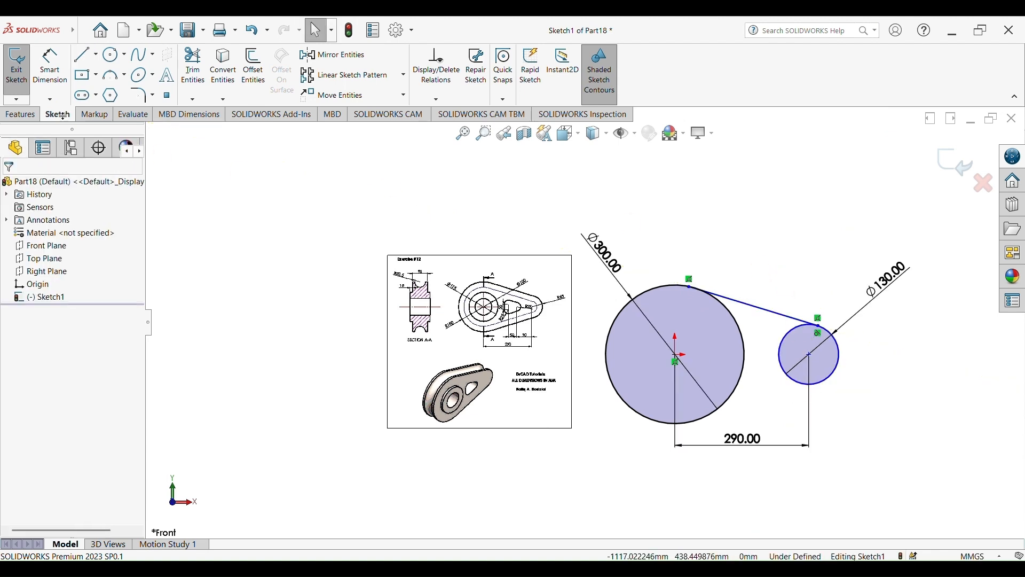
Draw a line from the bottom of the small circle to the bottom of the large circle
left_click(76, 57)
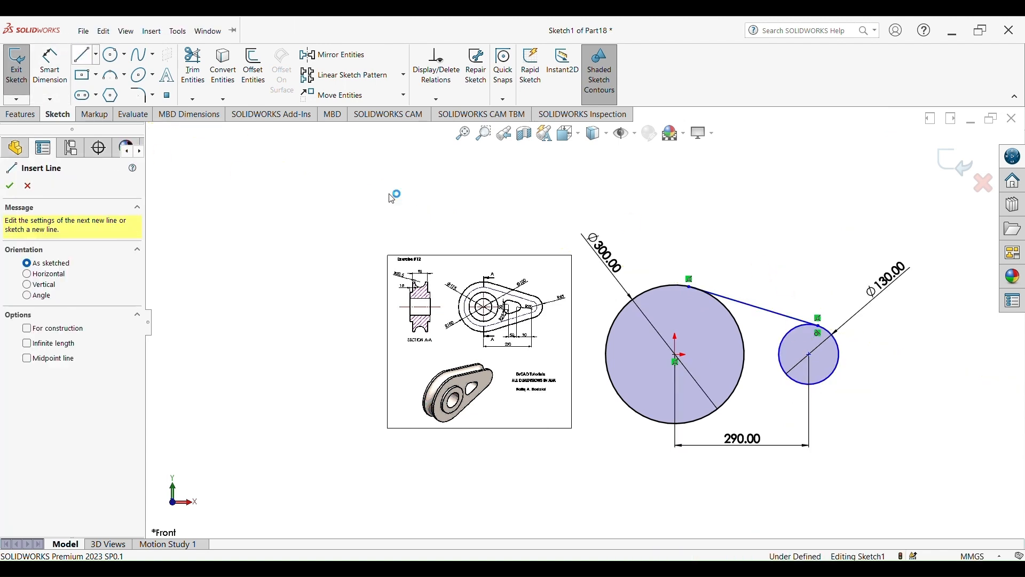
left_click(824, 381)
left_click(696, 421)
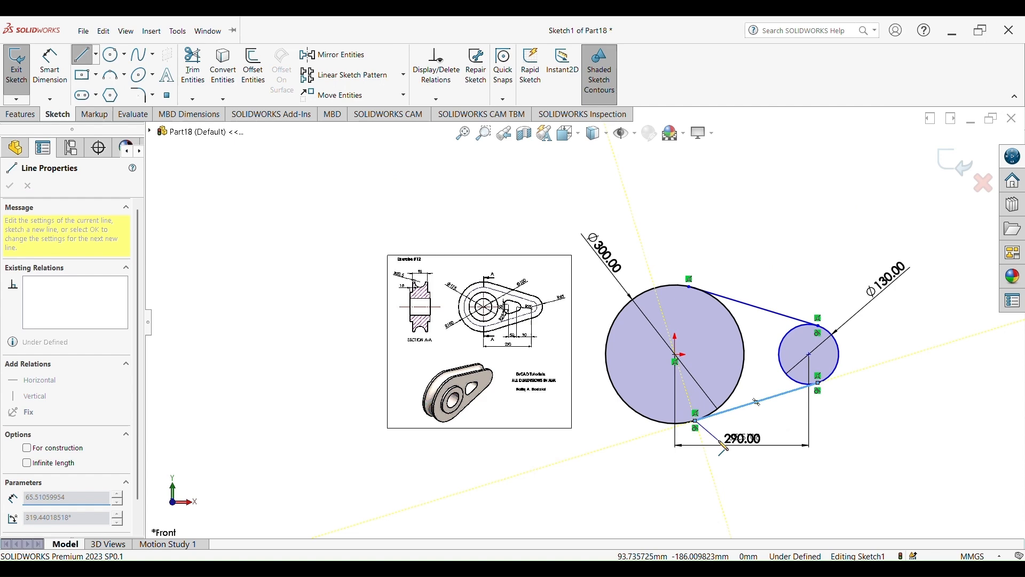
key("Escape")
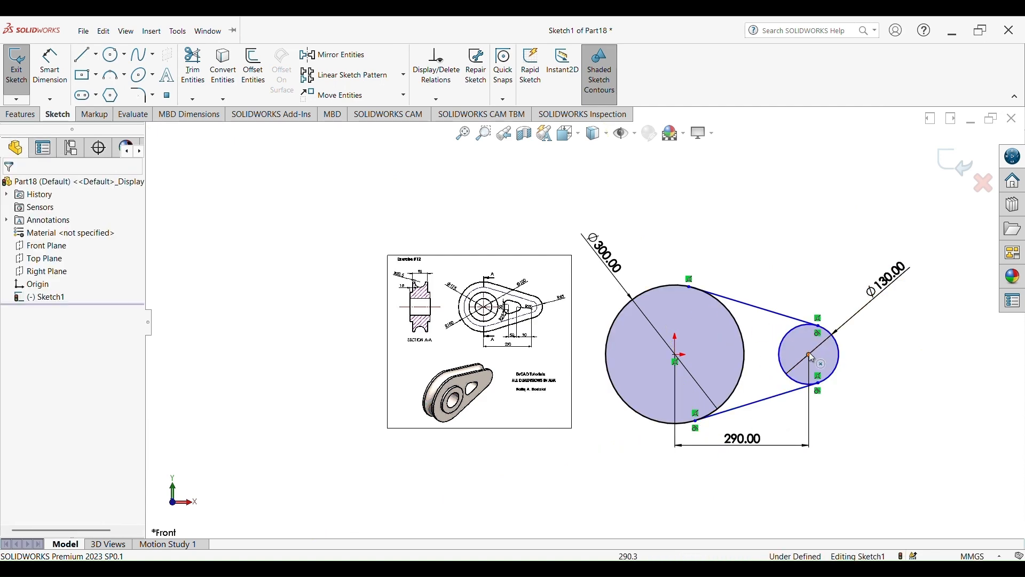
Inspect the relations at the line endpoints where they meet both circles
scroll(753, 430, "down", 6)
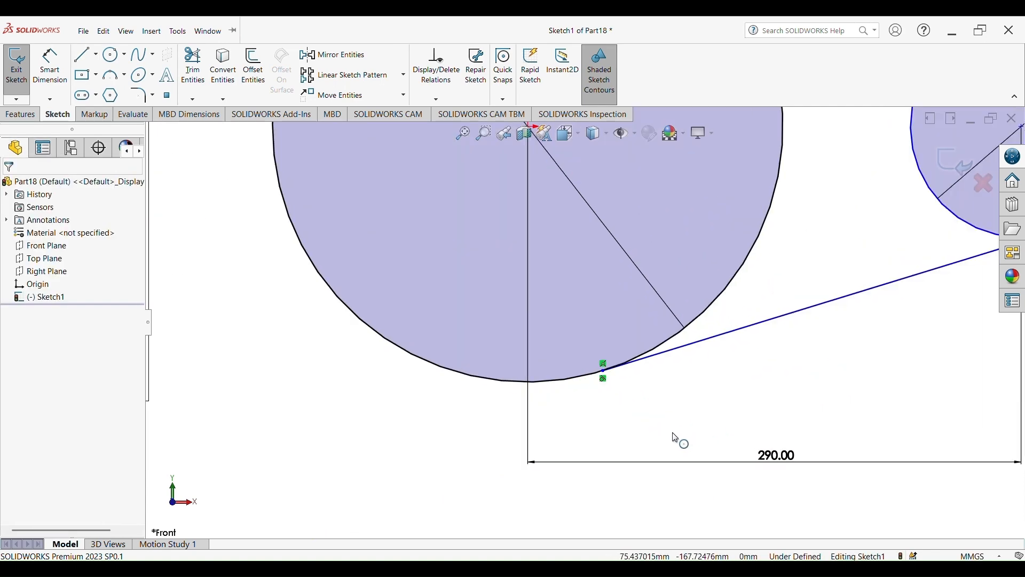
left_click(673, 436)
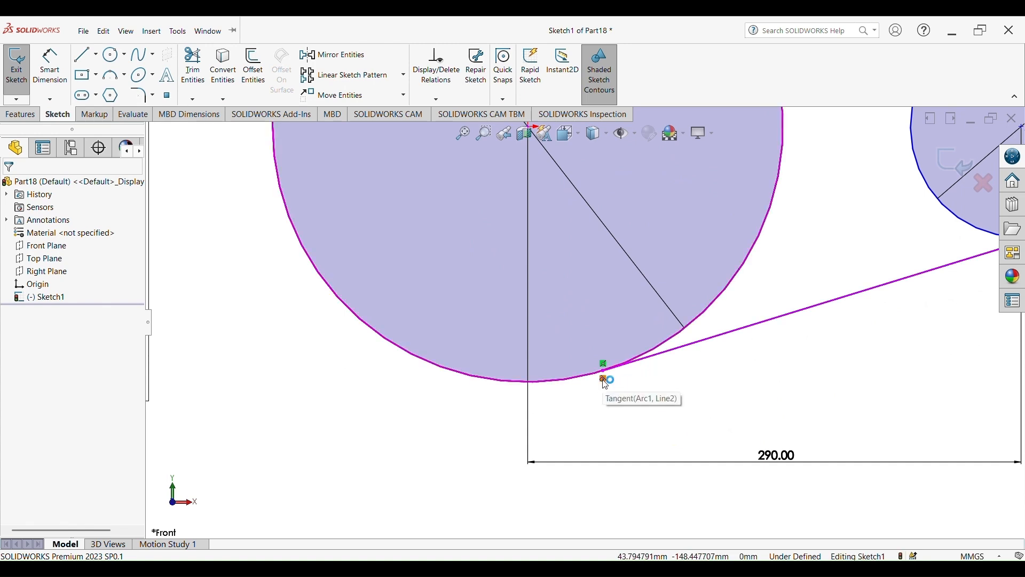
scroll(606, 383, "up", 5)
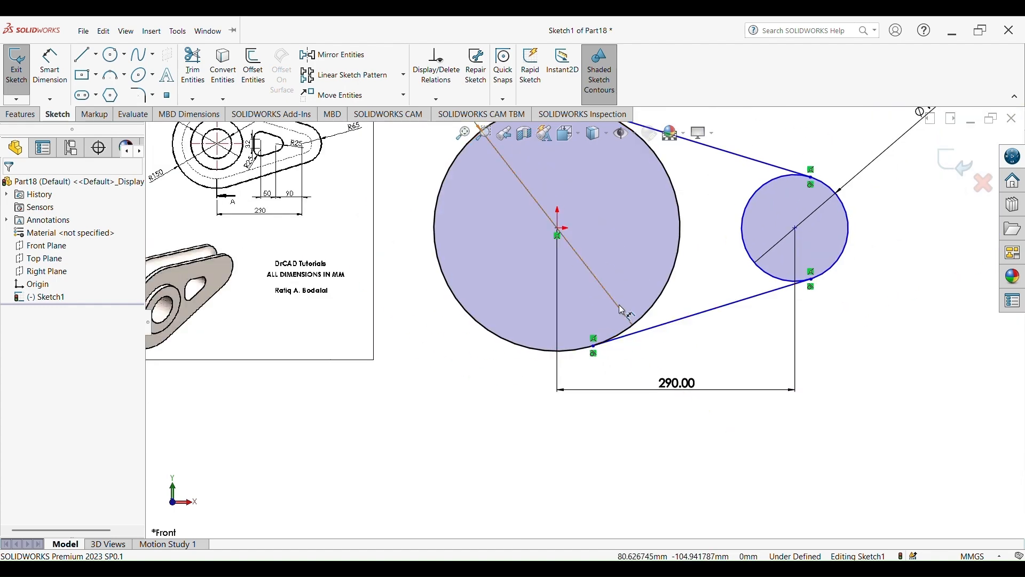
scroll(759, 342, "up", 3)
scroll(741, 316, "down", 6)
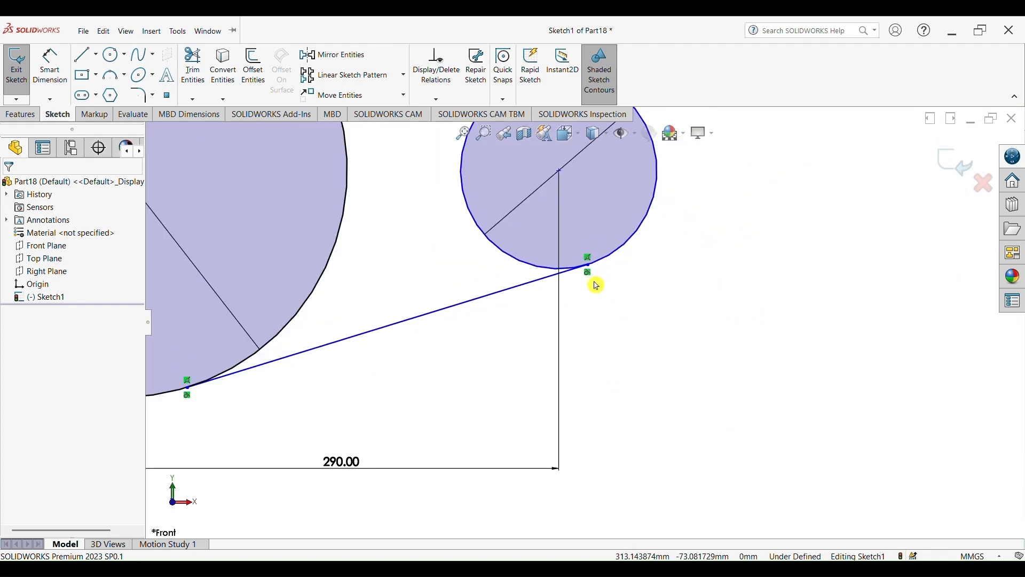
scroll(597, 286, "up", 5)
scroll(587, 260, "down", 4)
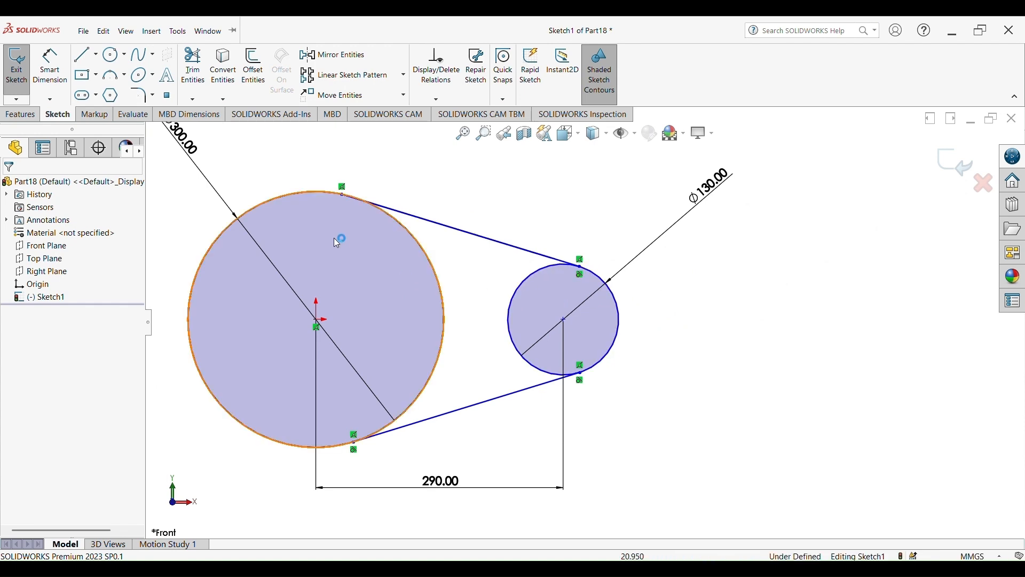
scroll(369, 240, "up", 2)
scroll(411, 251, "down", 4)
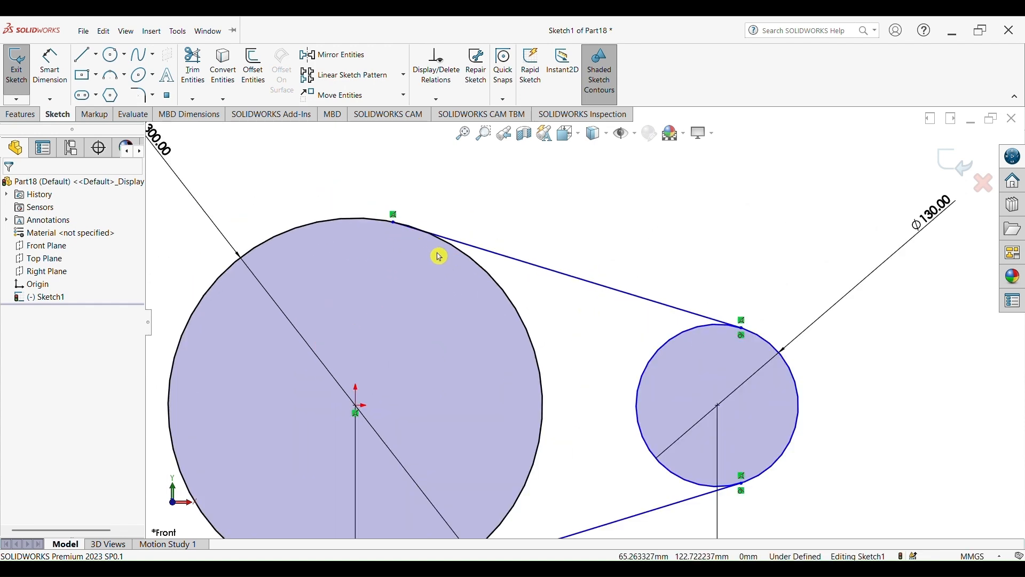
Add a Tangent relation between the upper line and the large circle
left_click(470, 247)
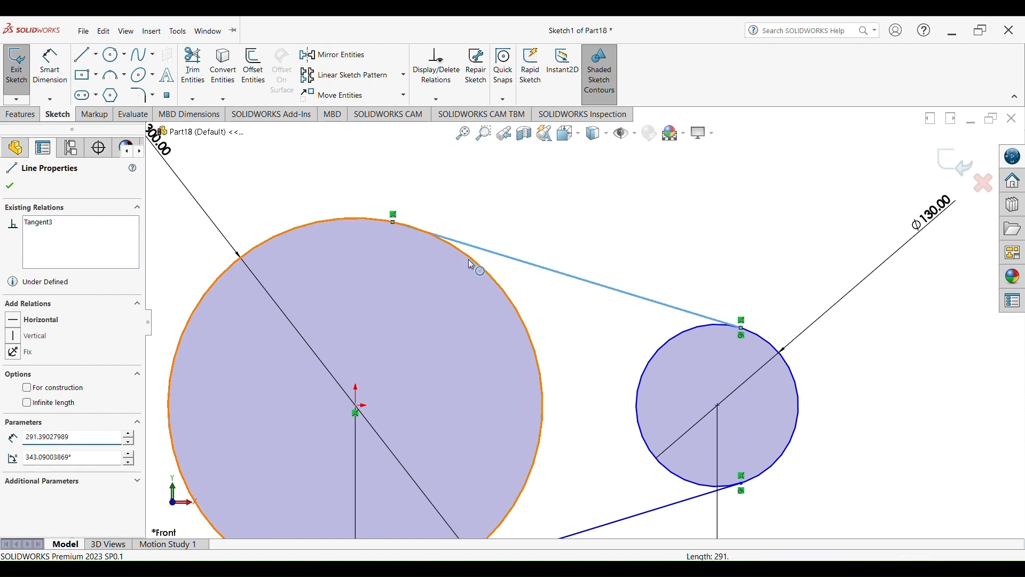
left_click(469, 260, "ctrl")
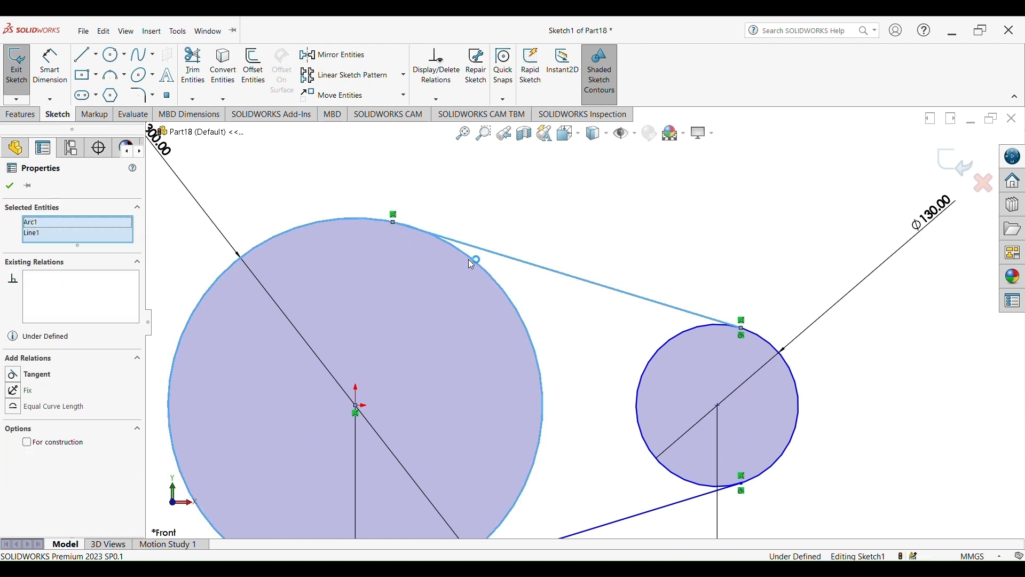
left_click(17, 376)
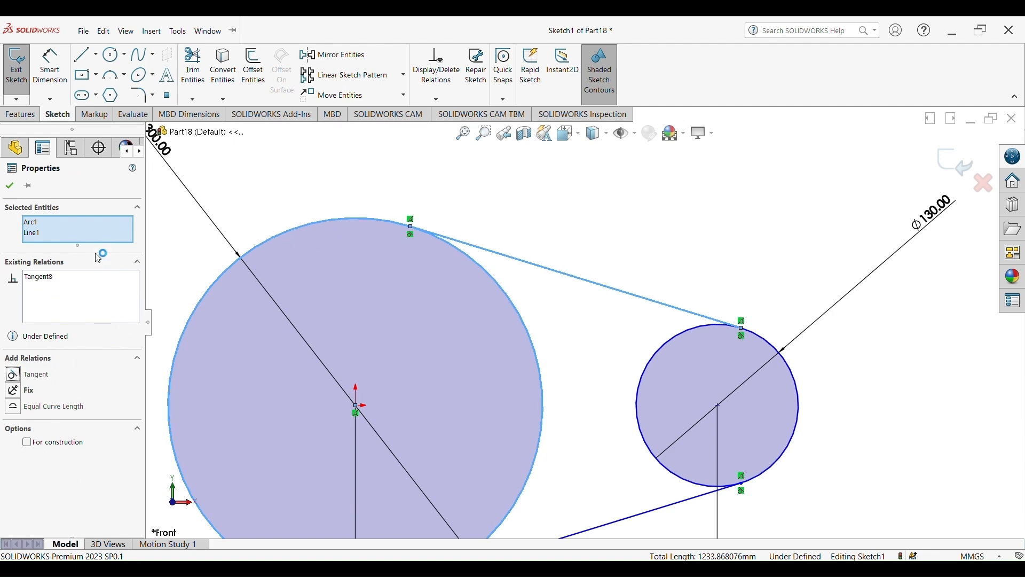
left_click(13, 191)
scroll(534, 332, "up", 3)
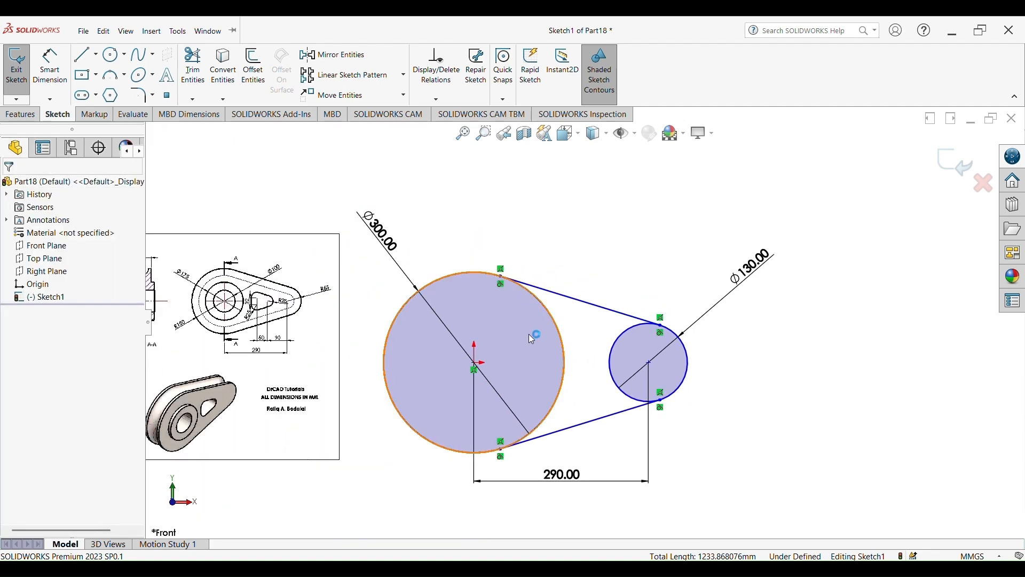
Trim away the inner arcs of both circles between the two tangent lines
left_click(193, 67)
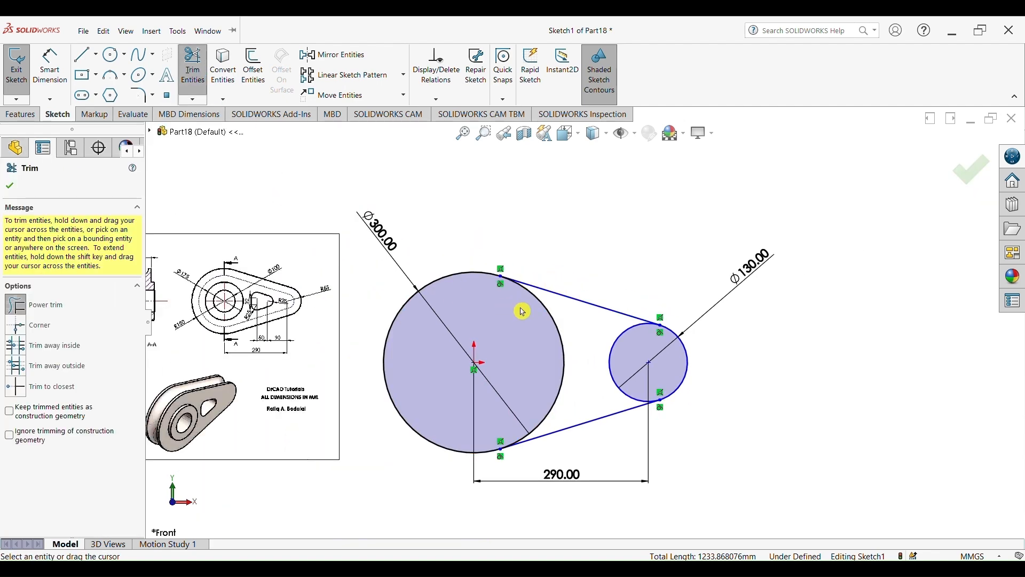
mouse_move(585, 323)
left_mouse_down()
mouse_move(538, 364)
mouse_move(627, 353)
left_mouse_up()
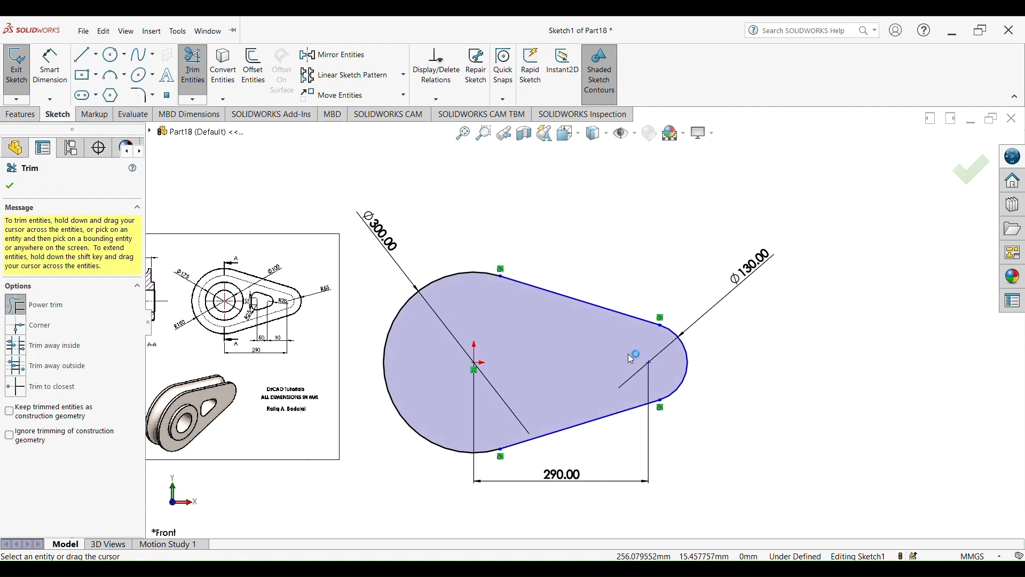
scroll(628, 355, "up", 2)
left_click(970, 174)
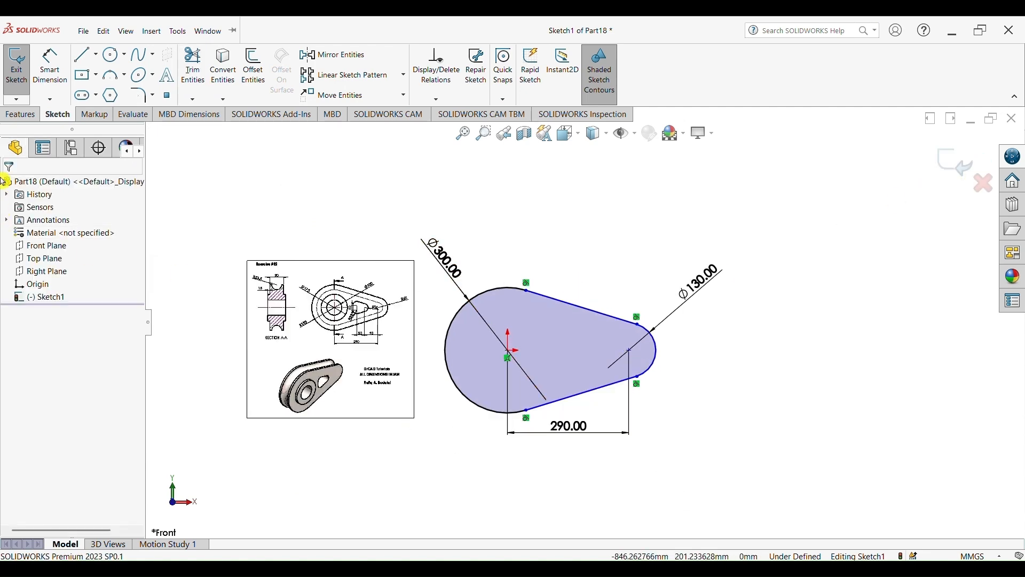
Extrude the sketch profile 90 mm using the Mid Plane end condition
left_click(21, 114)
left_click(25, 60)
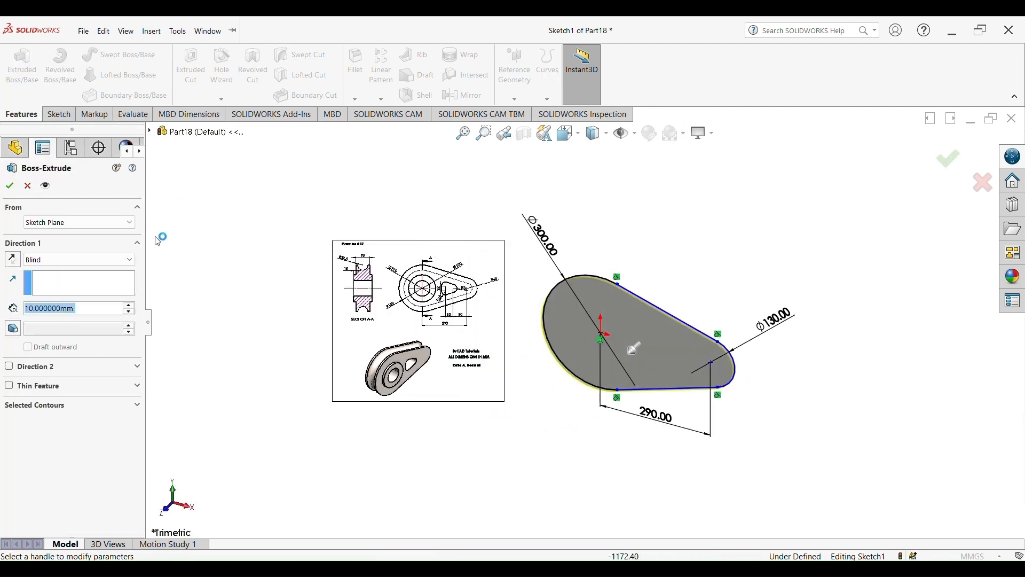
left_click(130, 260)
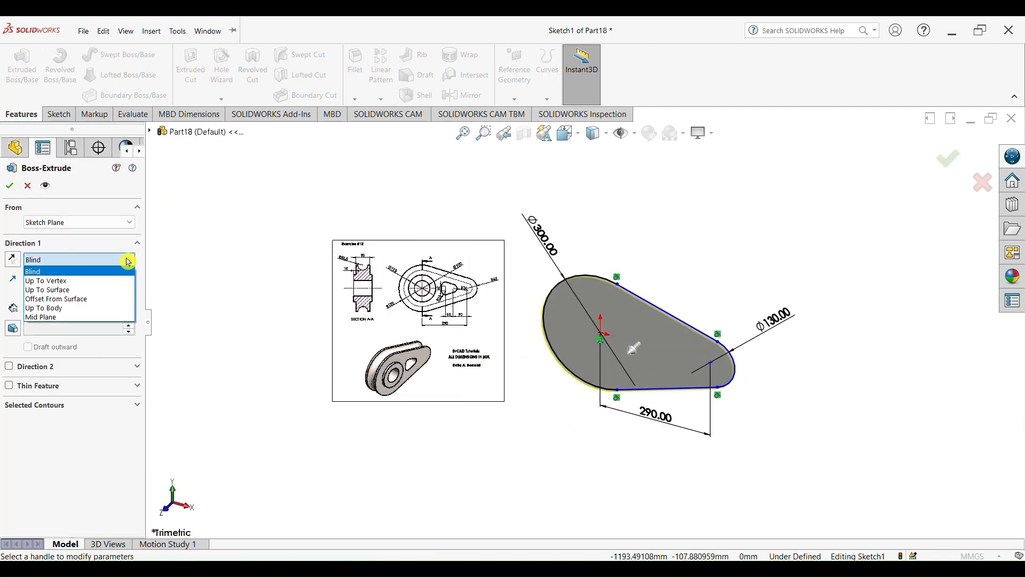
left_click(80, 317)
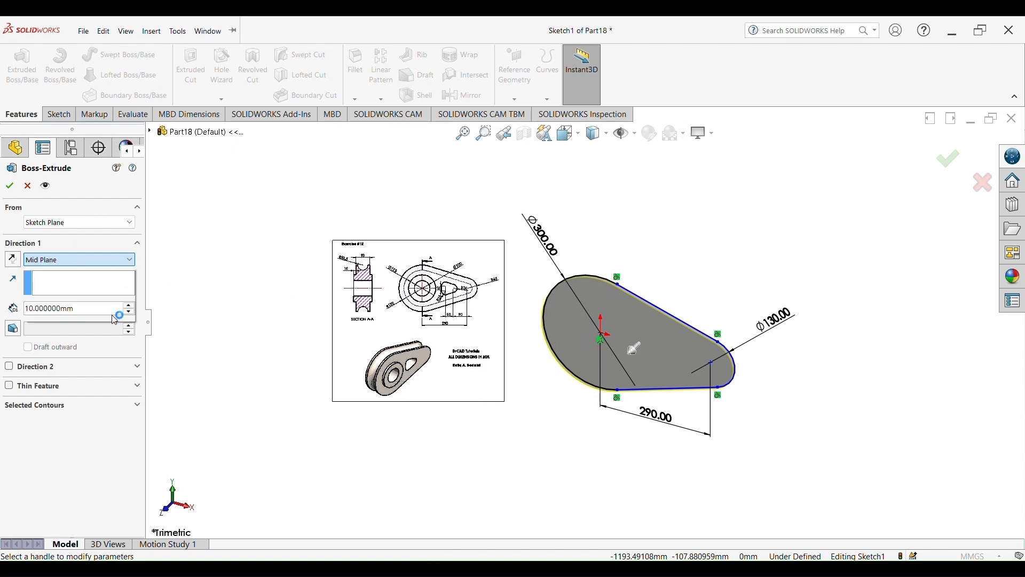
scroll(431, 371, "down", 3)
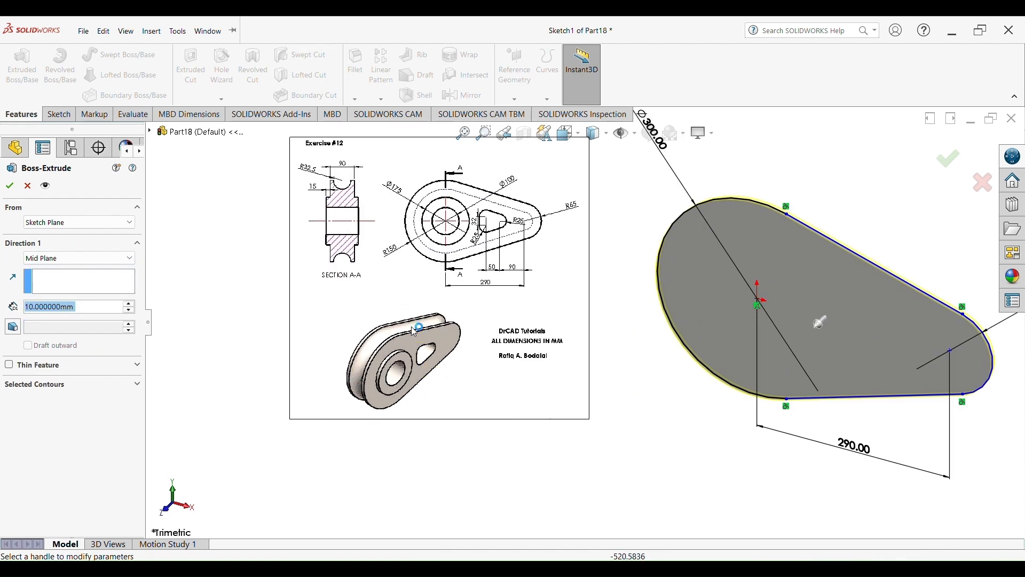
scroll(367, 279, "down", 3)
scroll(449, 211, "up", 2)
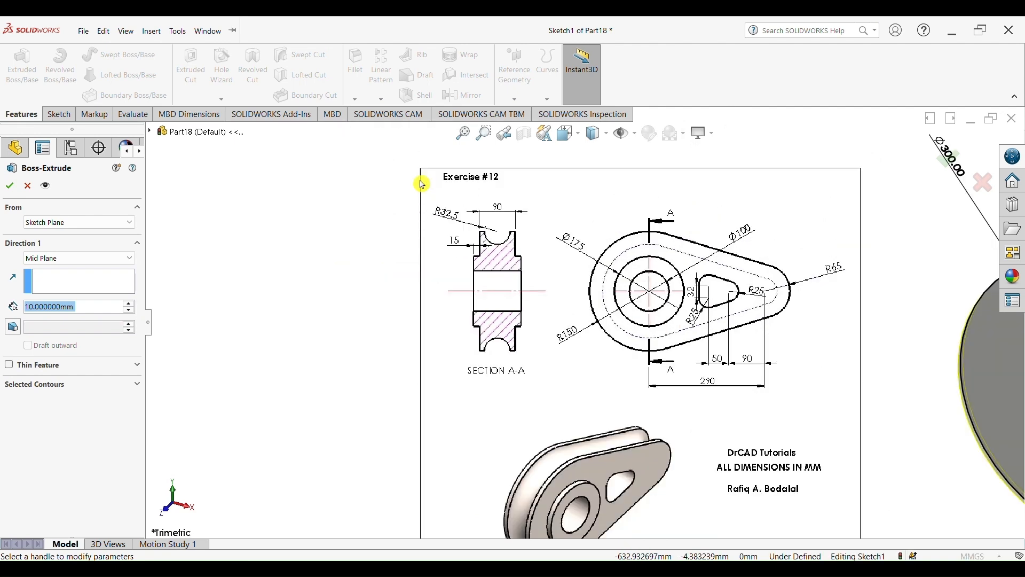
scroll(520, 207, "down", 3)
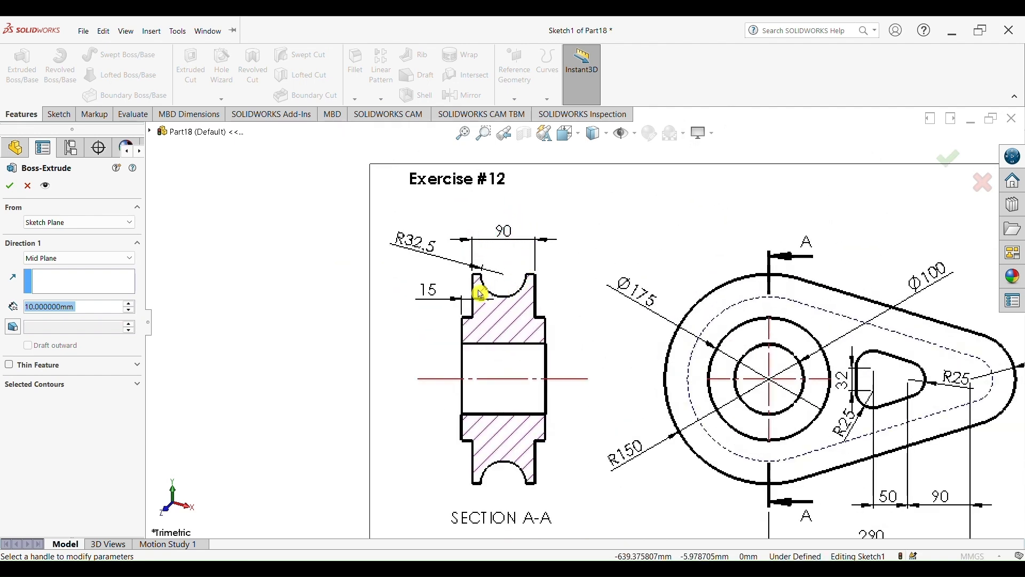
scroll(694, 347, "up", 3)
scroll(710, 350, "down", 2)
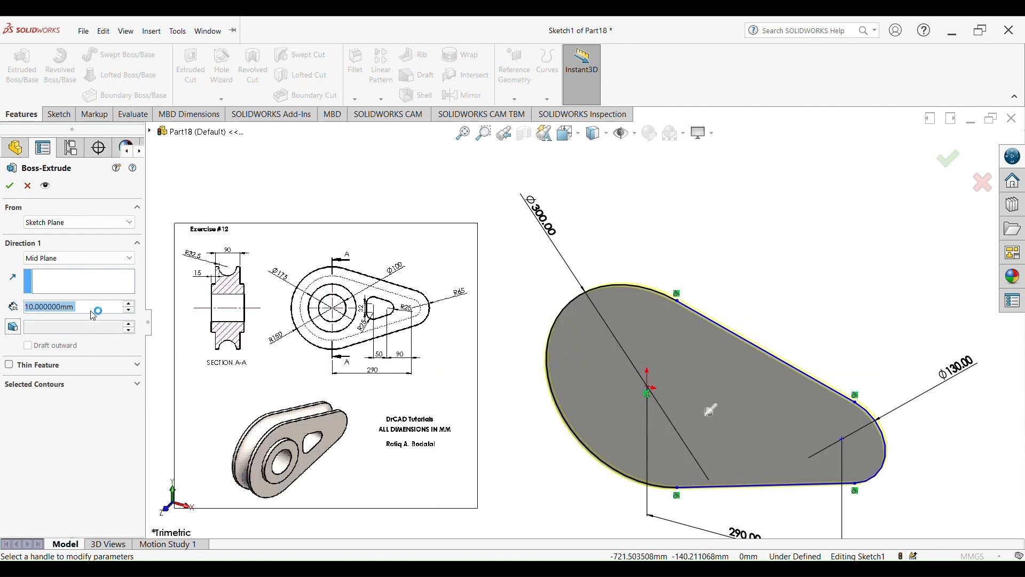
type("90")
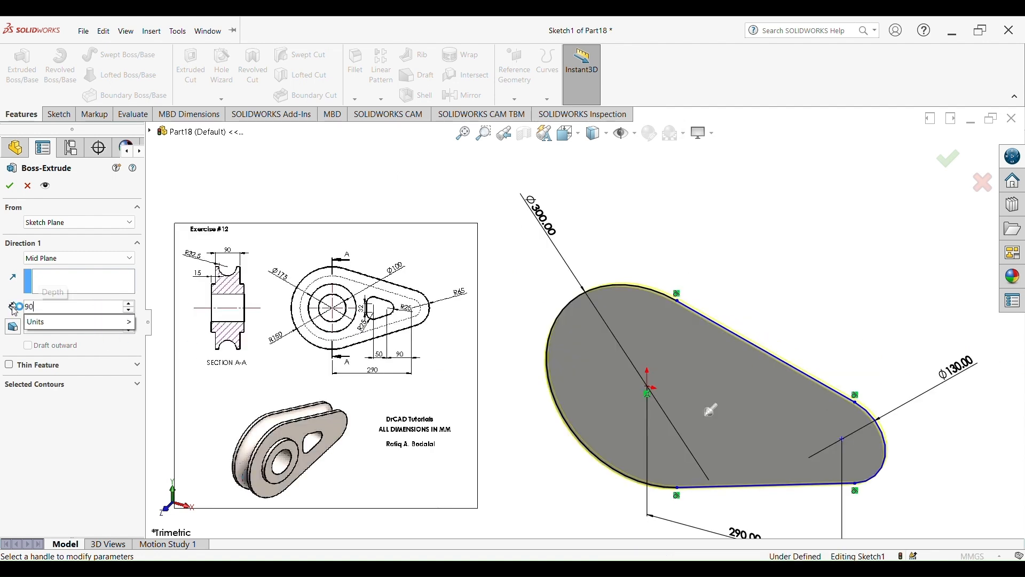
left_click(10, 187)
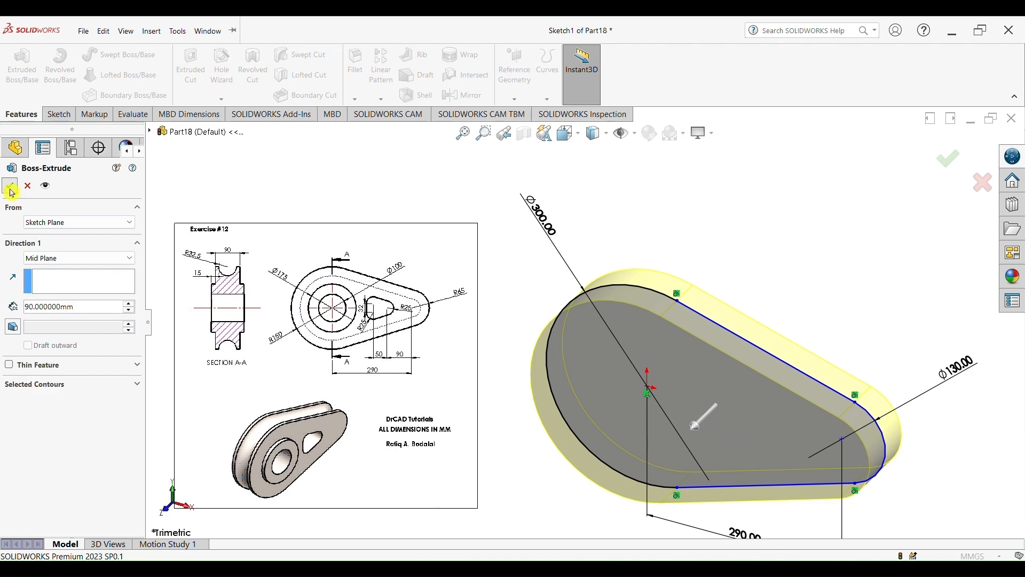
Start a sketch on the extrusion's front face and draw a circle centred on the origin
middle_click_drag(537, 310, 633, 442)
scroll(454, 418, "down", 10)
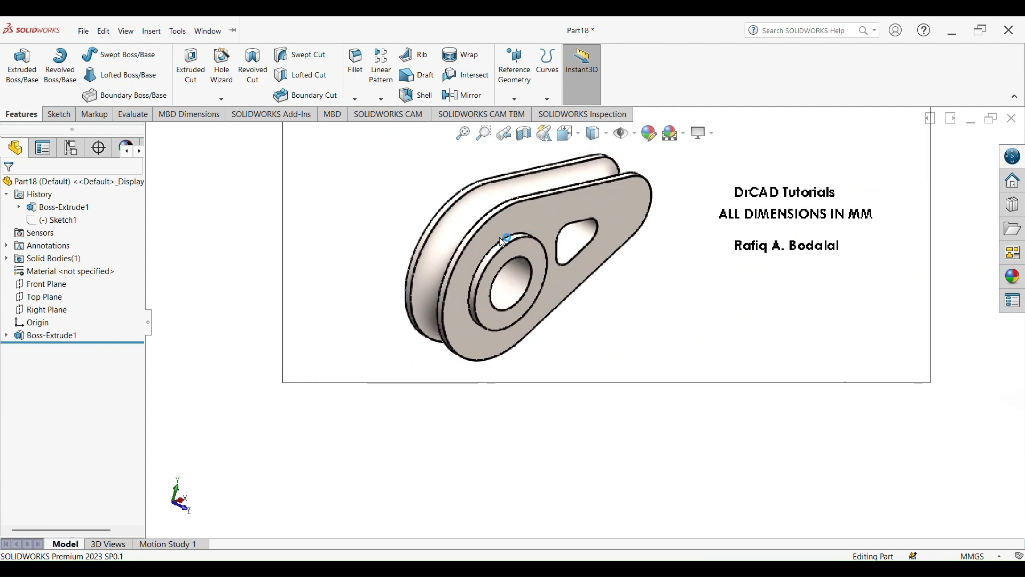
scroll(565, 287, "up", 10)
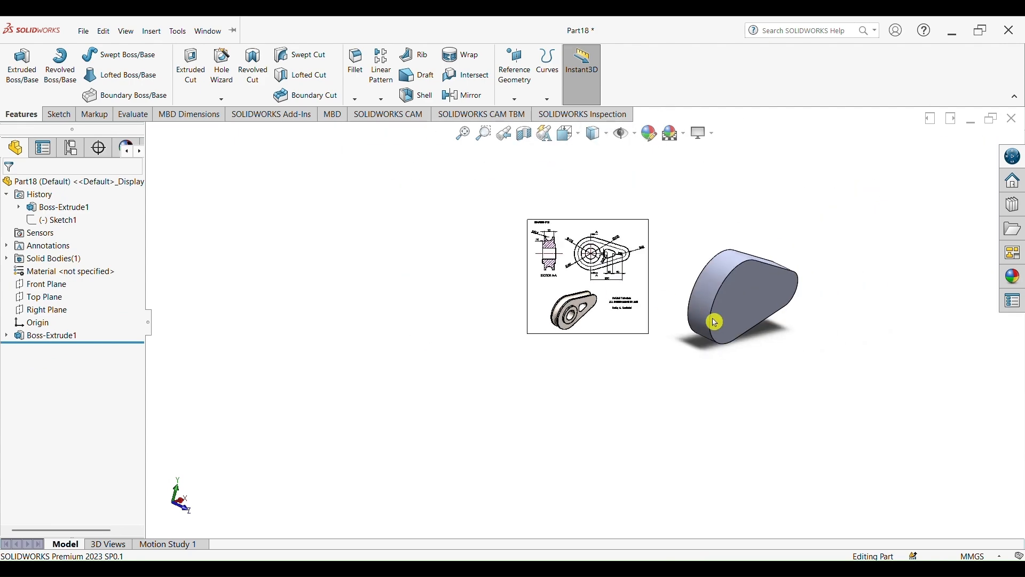
left_click(745, 299)
left_click(791, 273)
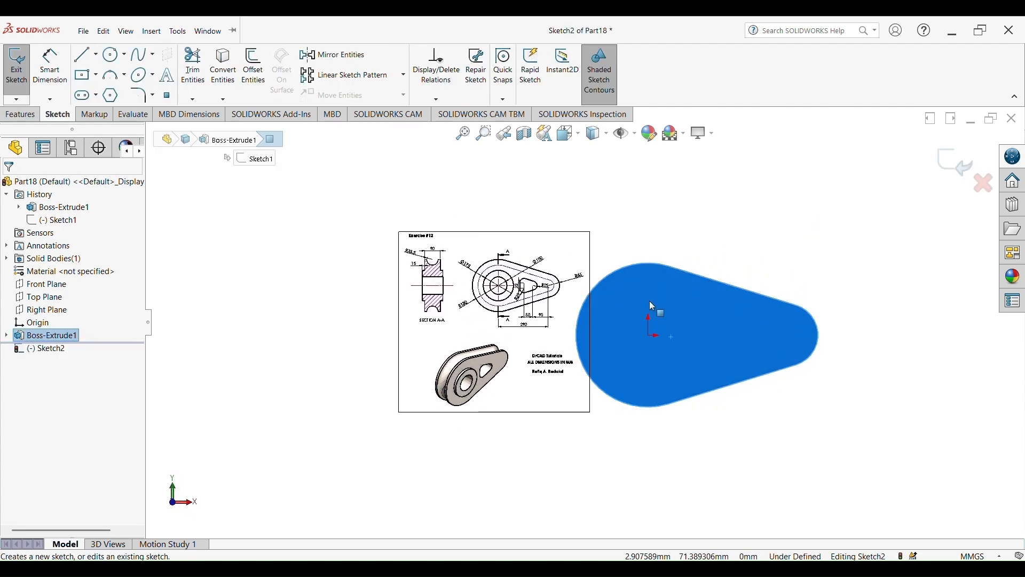
left_click(108, 63)
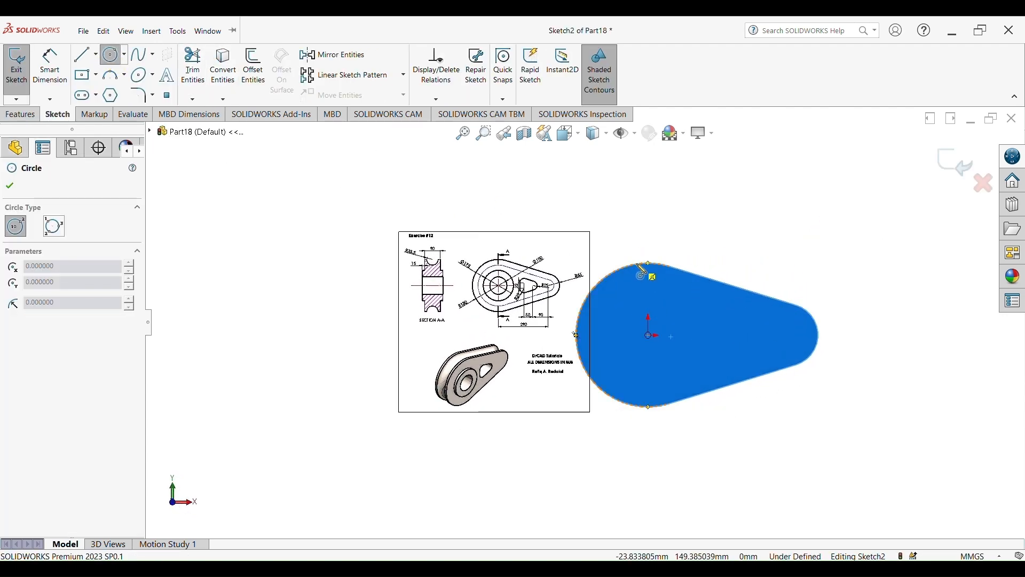
left_click(648, 335)
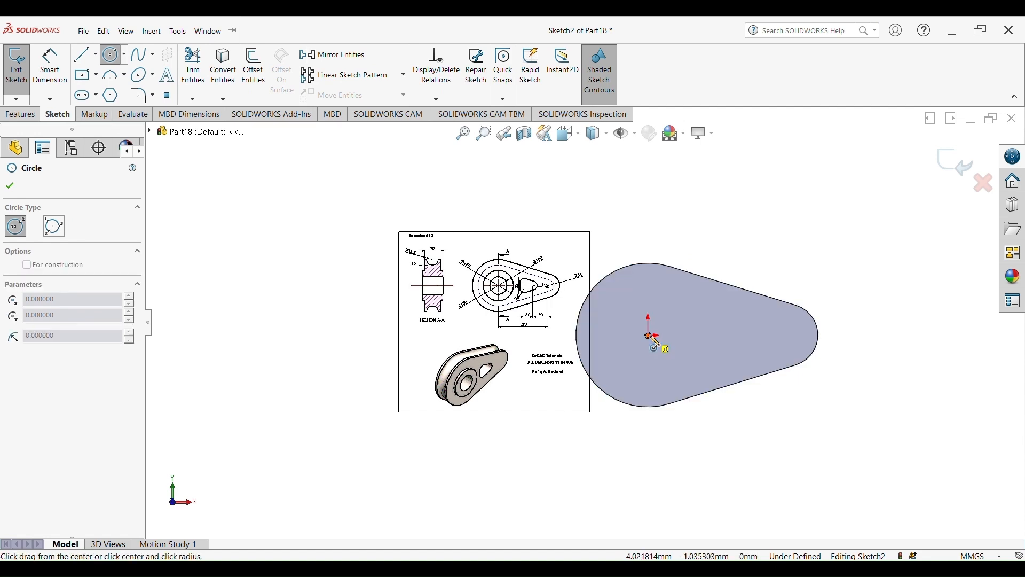
left_click(686, 338)
Dimension the circle's diameter as 175 mm
left_click(59, 72)
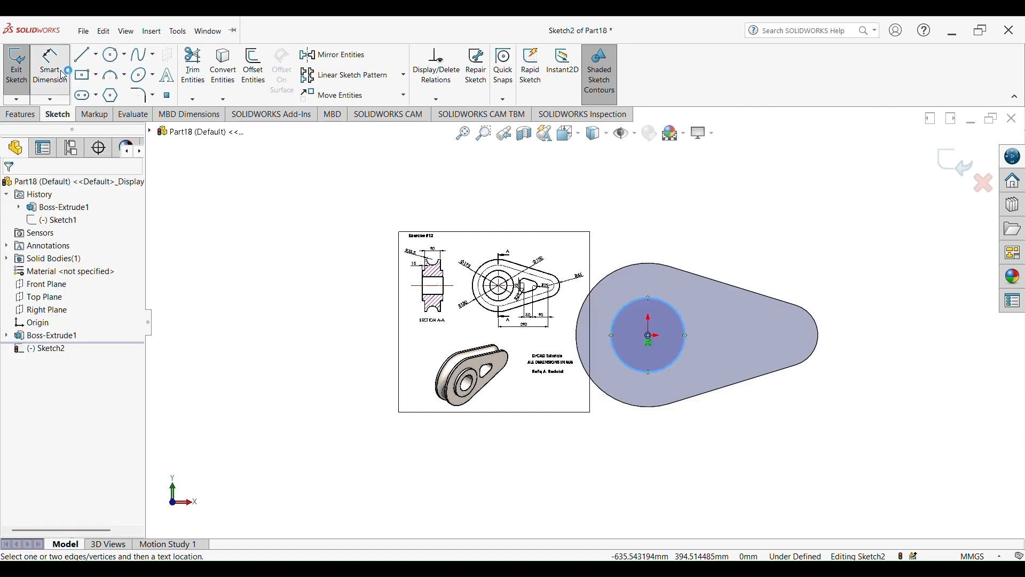
left_click(679, 316)
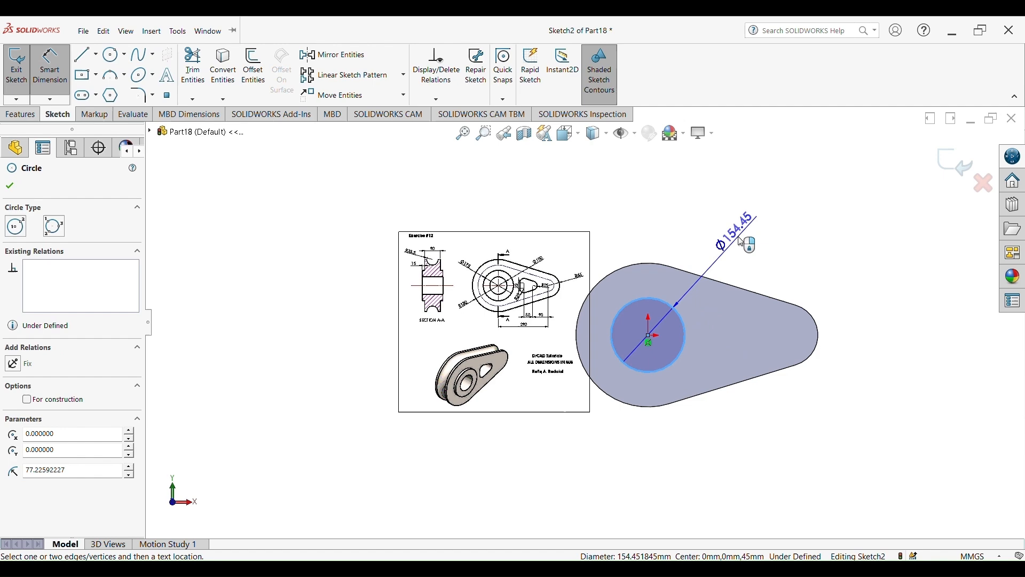
scroll(481, 281, "down", 5)
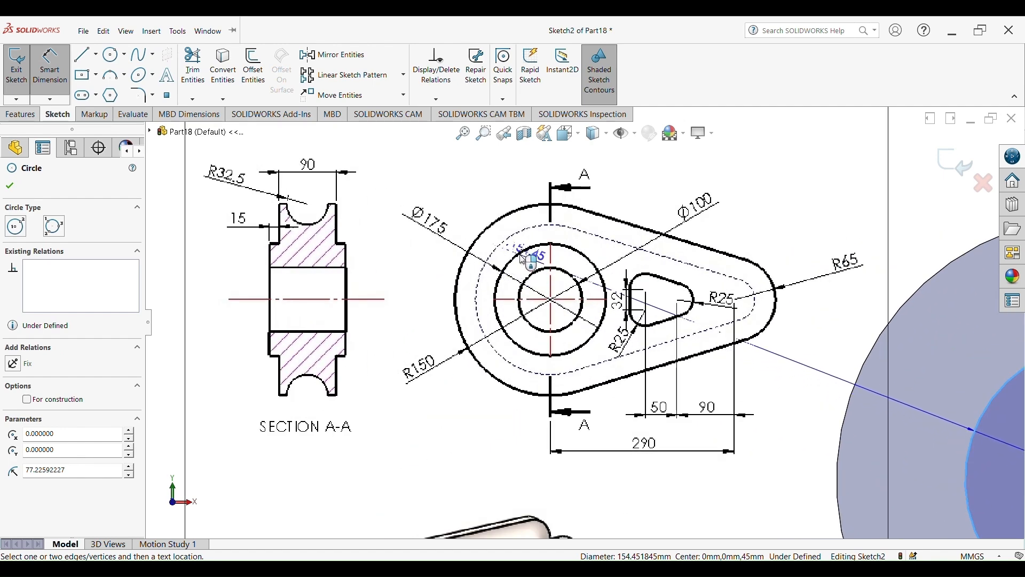
scroll(587, 320, "up", 5)
left_click(845, 300)
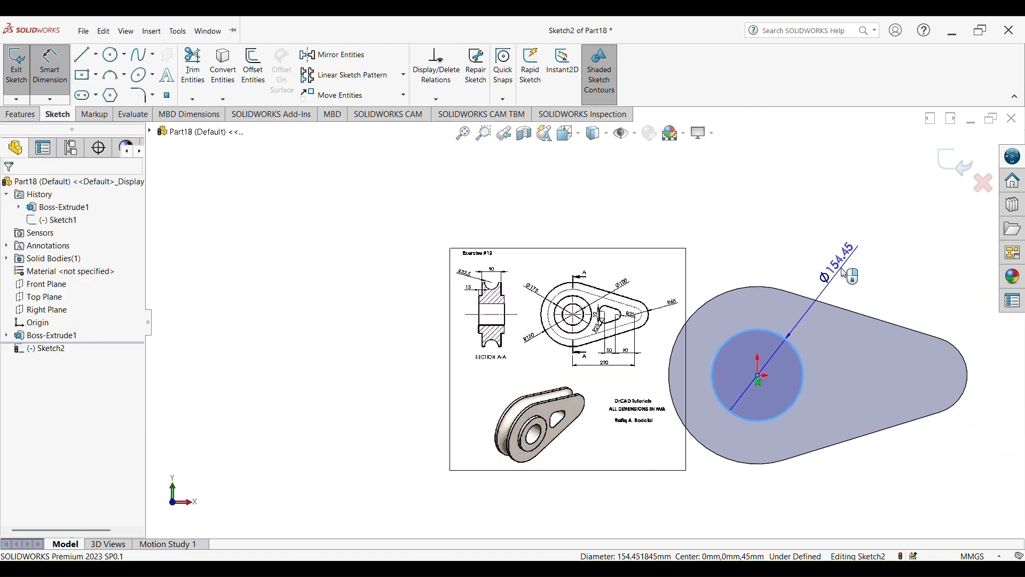
type("175")
key("Return")
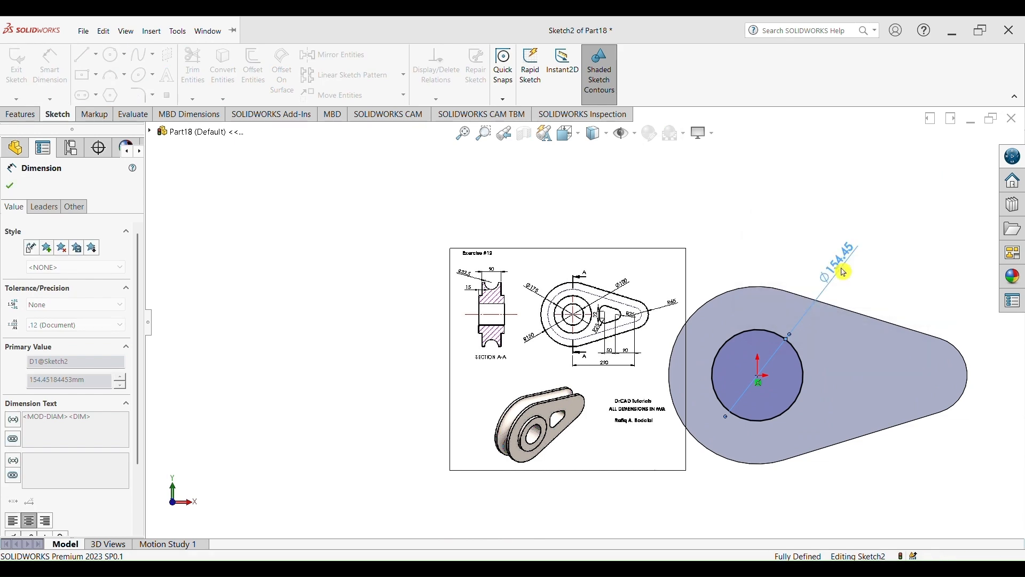
Extrude the circle 15 mm using the Mid Plane end condition
left_click(19, 115)
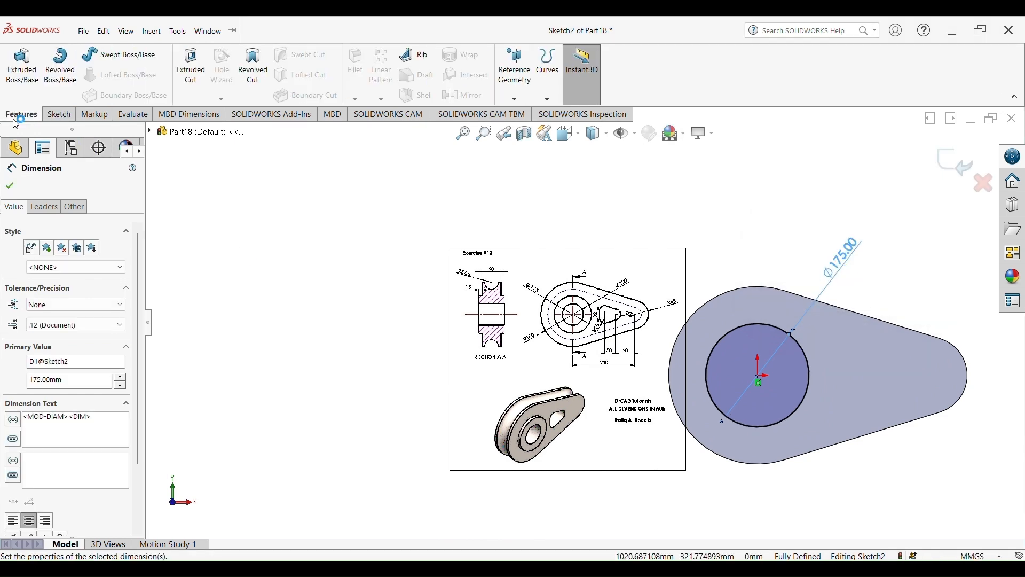
left_click(22, 66)
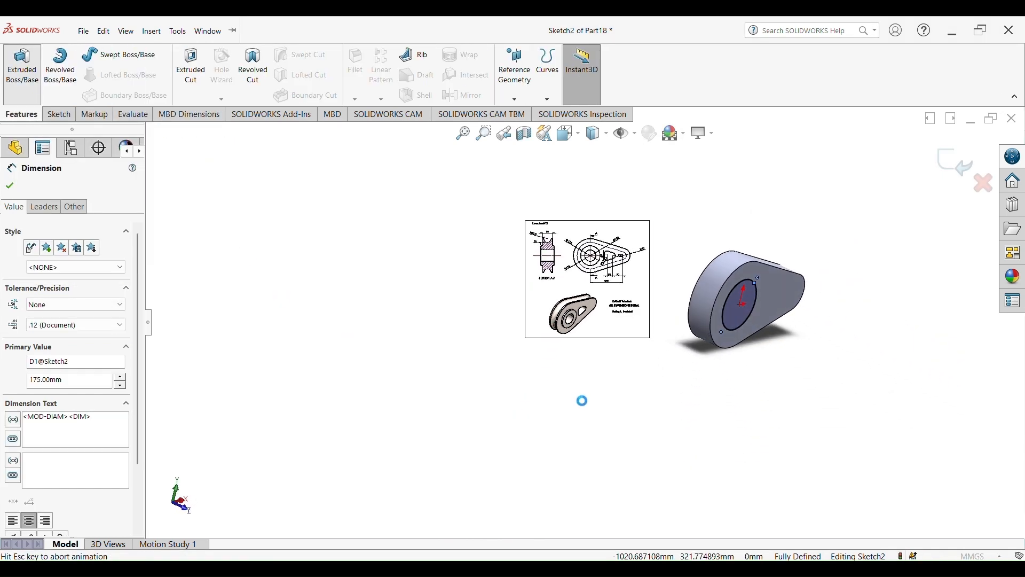
scroll(574, 385, "down", 5)
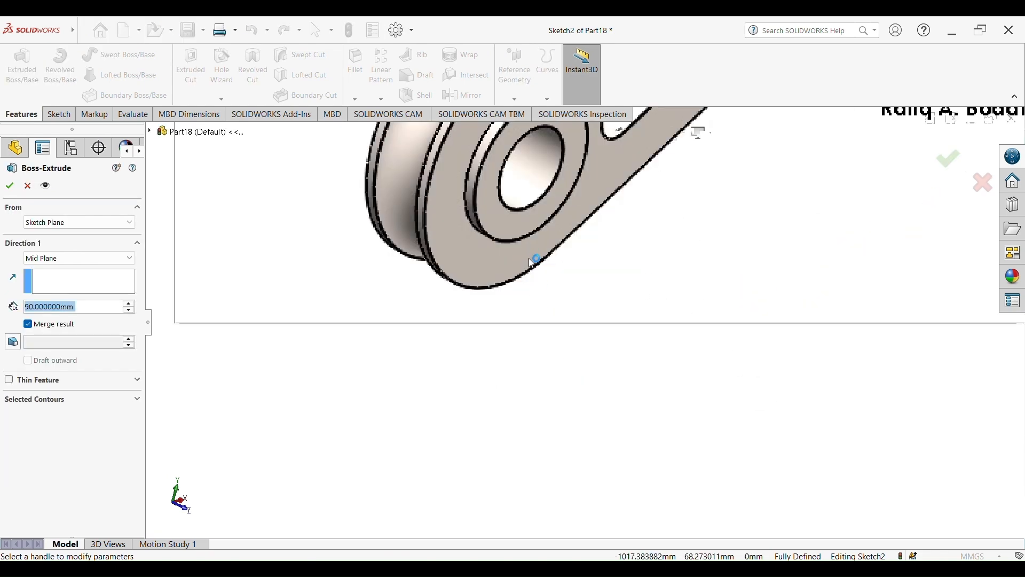
scroll(534, 261, "up", 3)
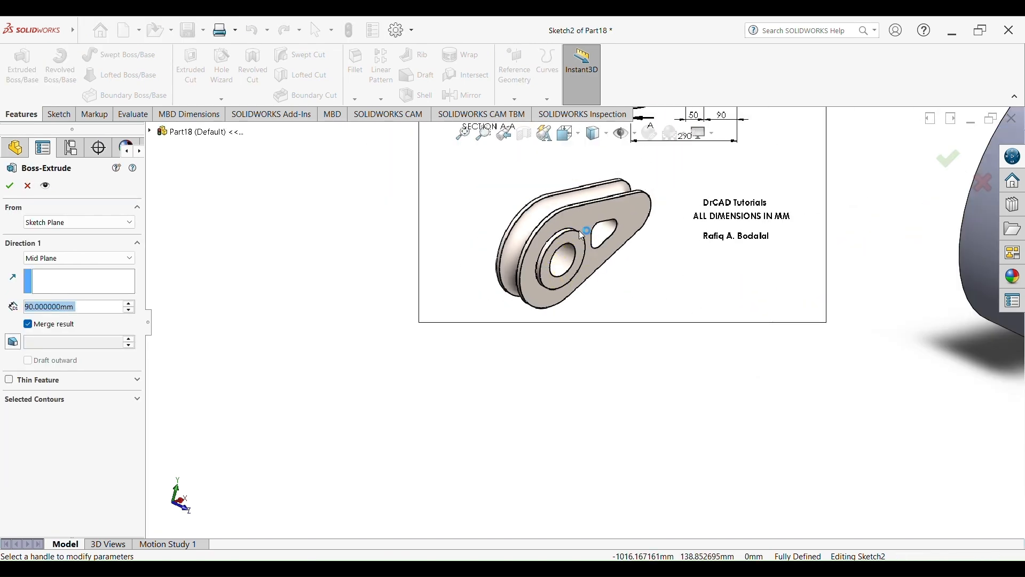
scroll(559, 283, "up", 3)
scroll(556, 331, "down", 6)
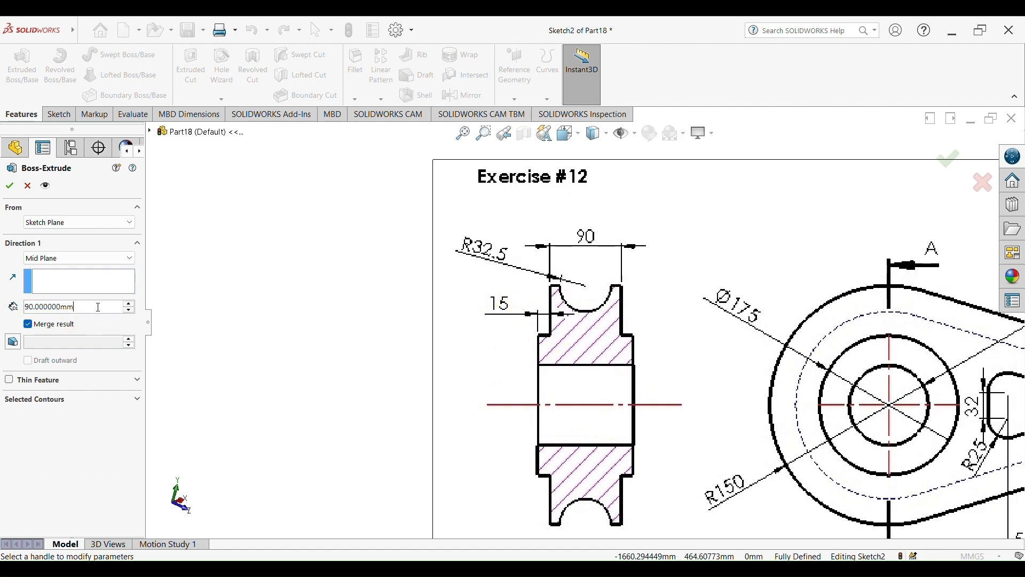
type("15")
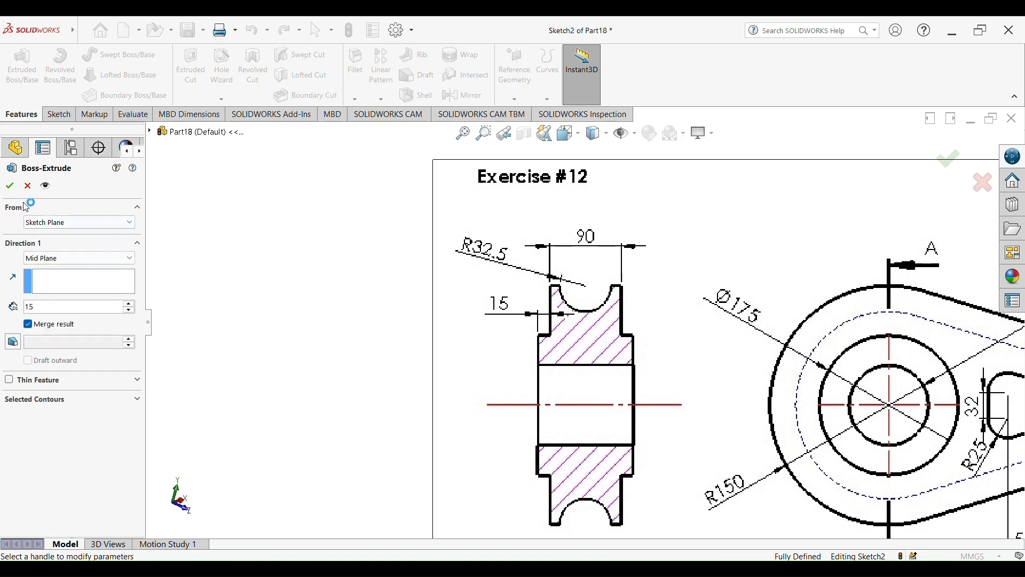
key("Return")
Undo the mid-plane circle extrusion
scroll(769, 408, "up", 5)
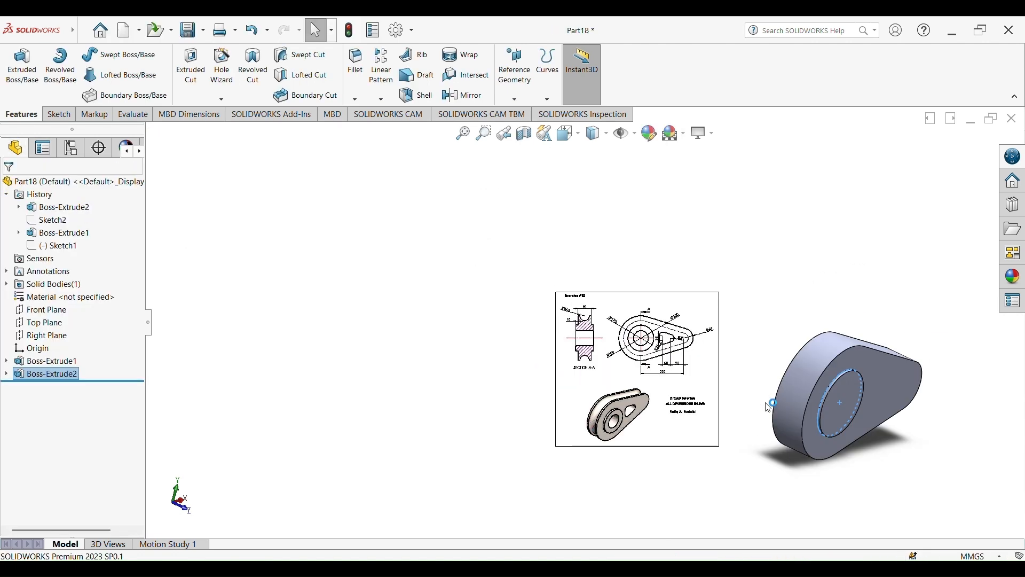
scroll(790, 409, "up", 3)
left_click(759, 410)
middle_click_drag(759, 410, 776, 419)
scroll(774, 398, "down", 6)
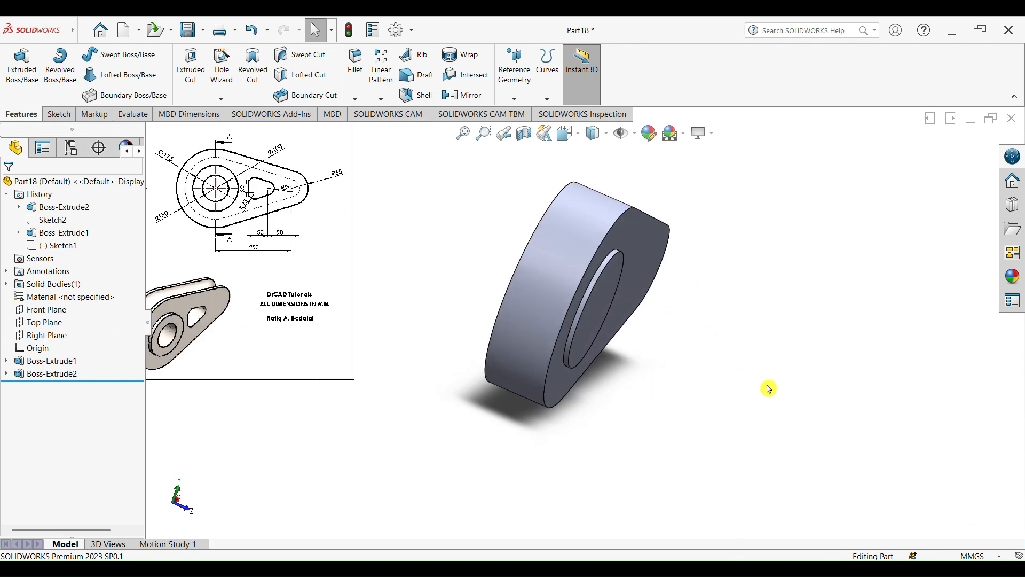
middle_click_drag(694, 370, 653, 372)
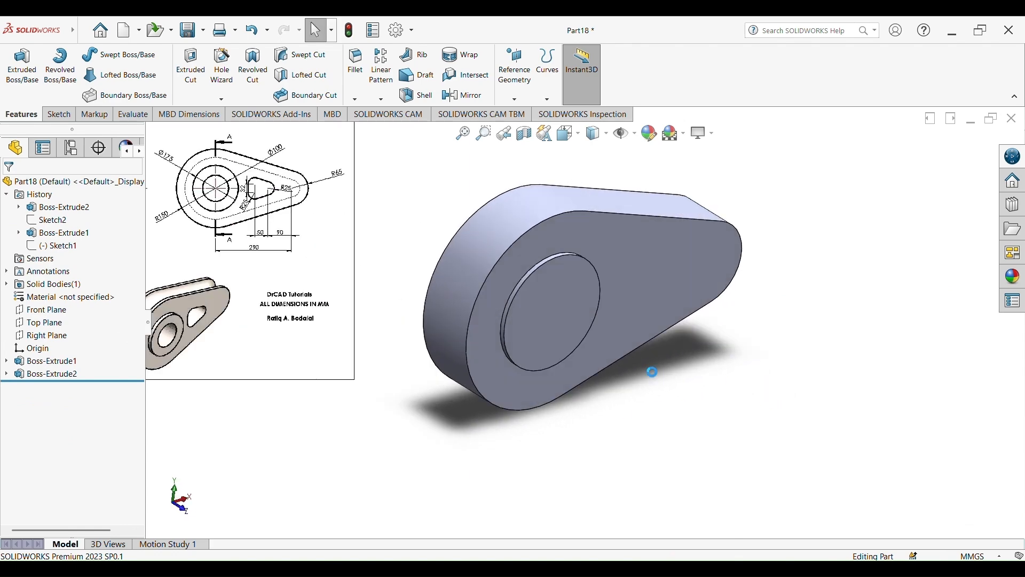
key("ctrl+z")
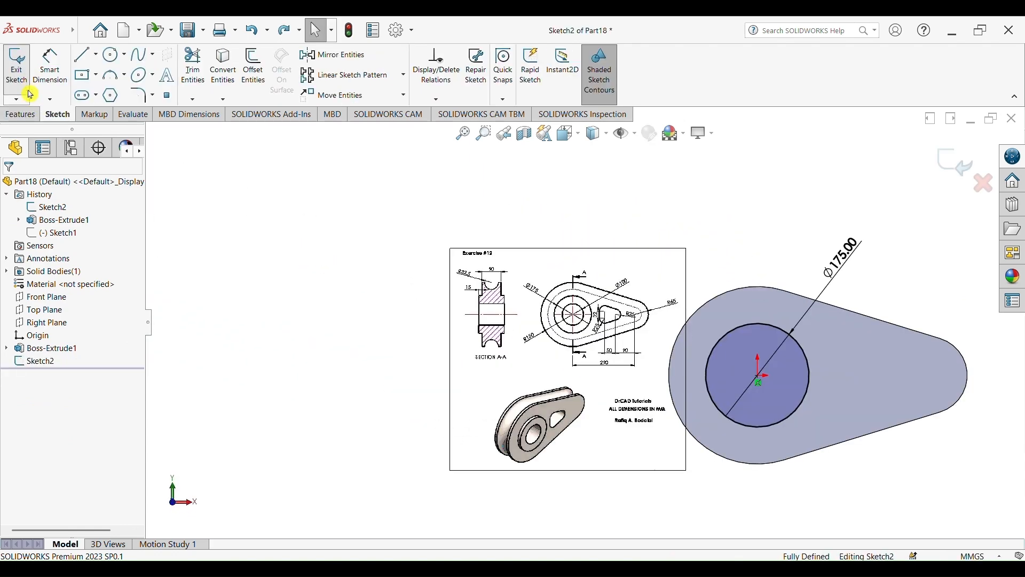
Extrude the circle 15 mm outward from the face with the Blind end condition
left_click(20, 114)
left_click(22, 67)
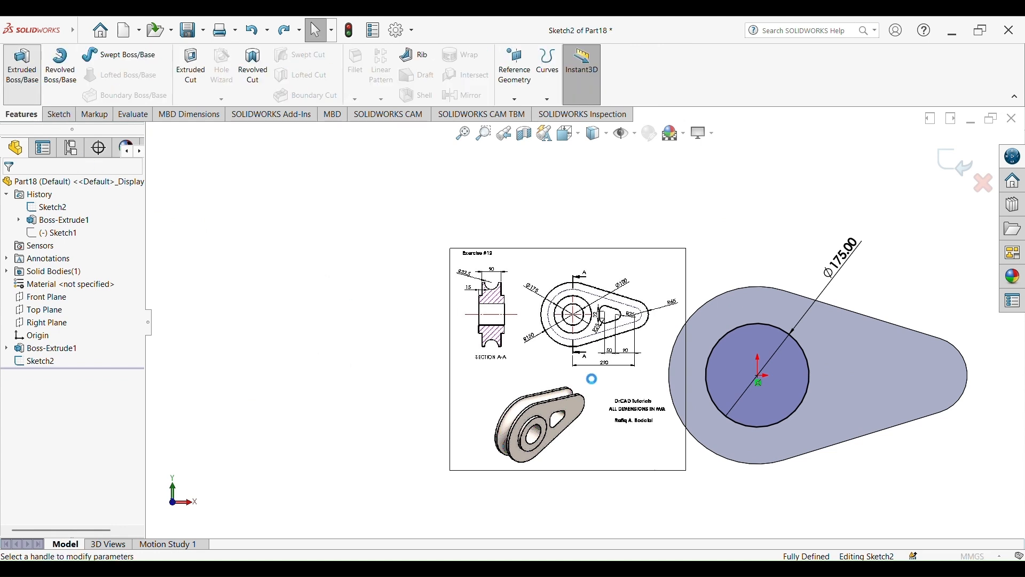
left_click(73, 258)
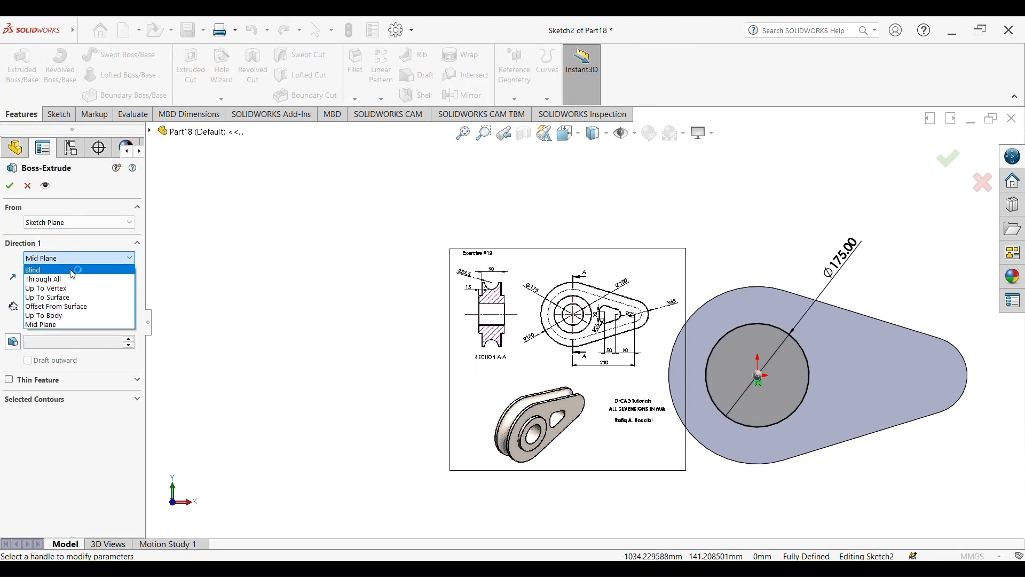
left_click(73, 272)
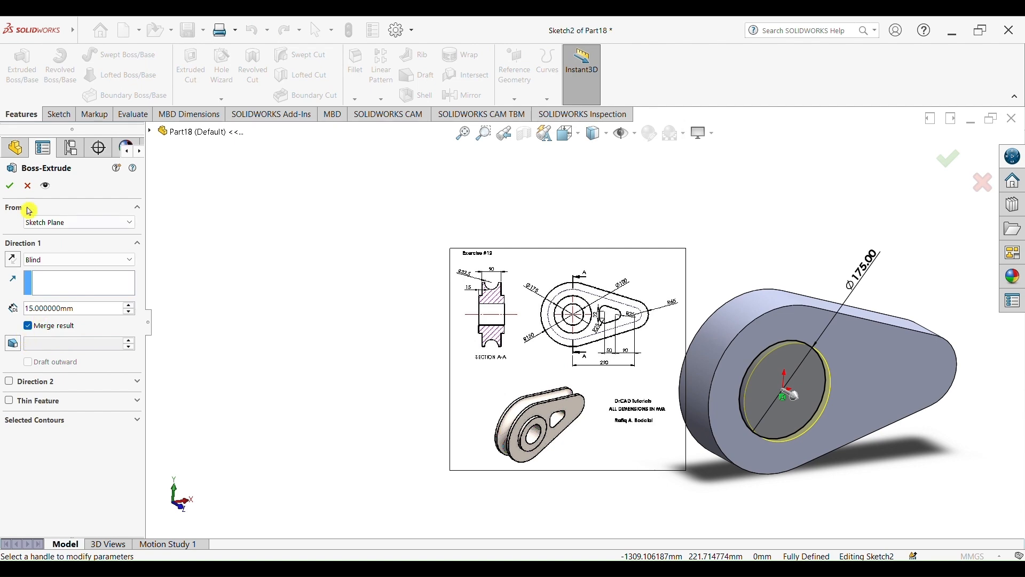
left_click(11, 189)
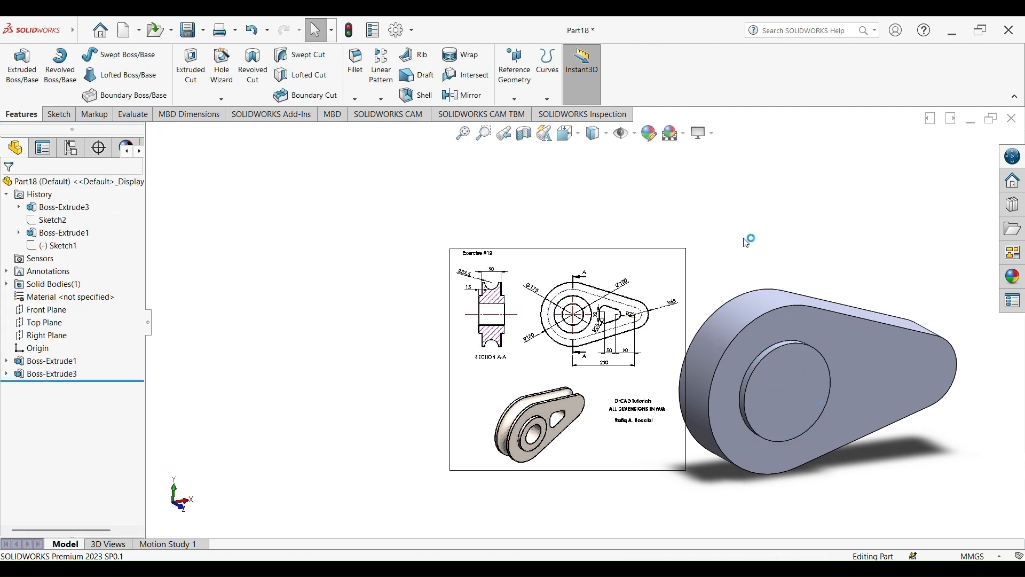
Mirror the circular boss feature about the Front Plane
mouse_move(705, 347)
middle_mouse_down()
mouse_move(729, 272)
mouse_move(672, 255)
mouse_move(705, 253)
middle_mouse_up()
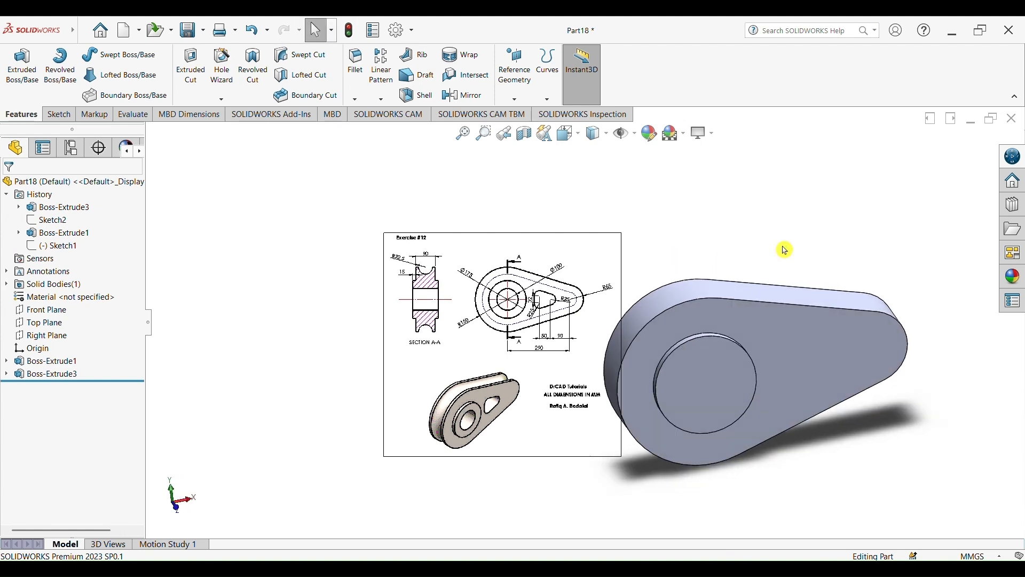
middle_click_drag(897, 248, 757, 368)
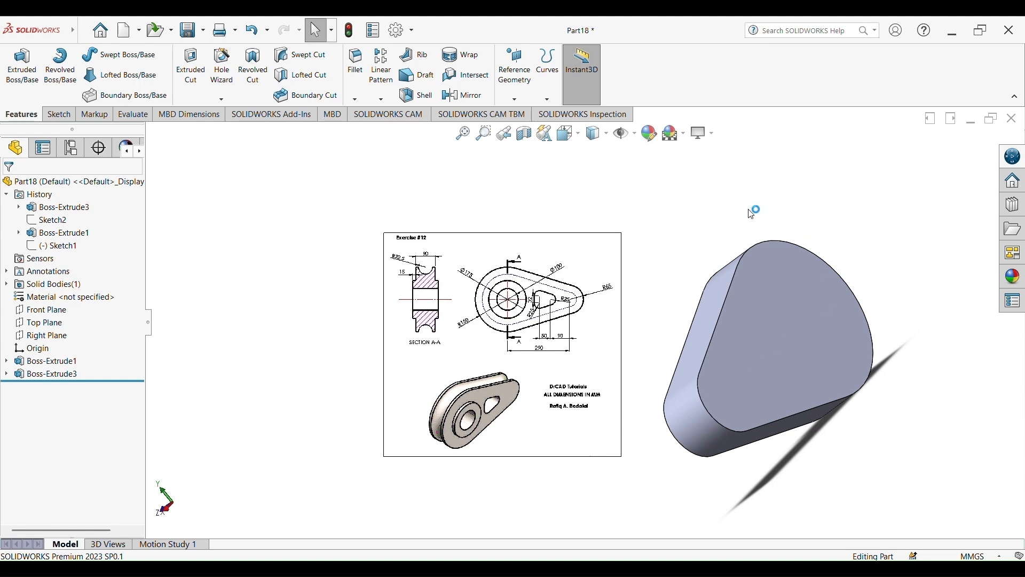
middle_click_drag(752, 213, 789, 207)
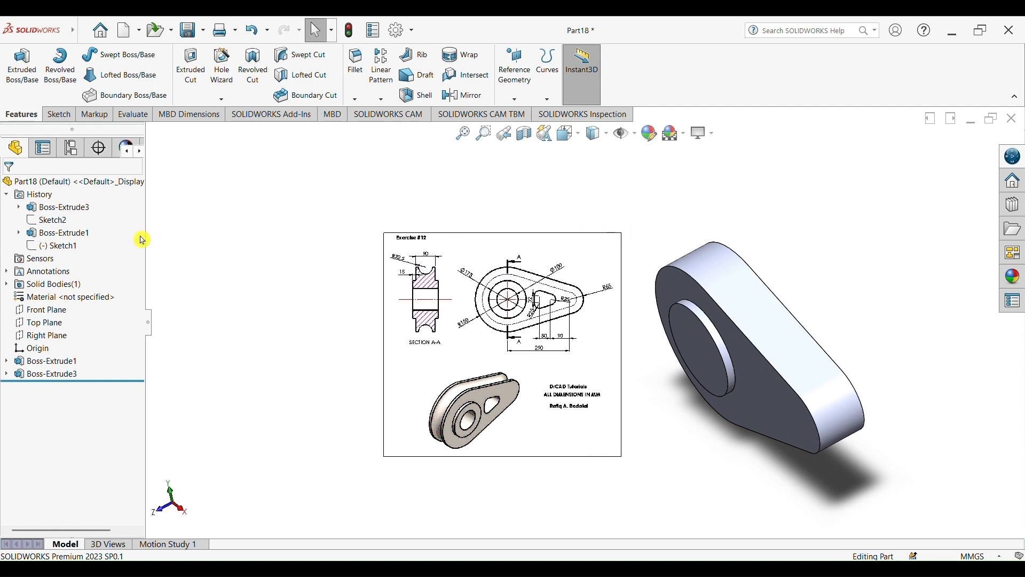
left_click(79, 313)
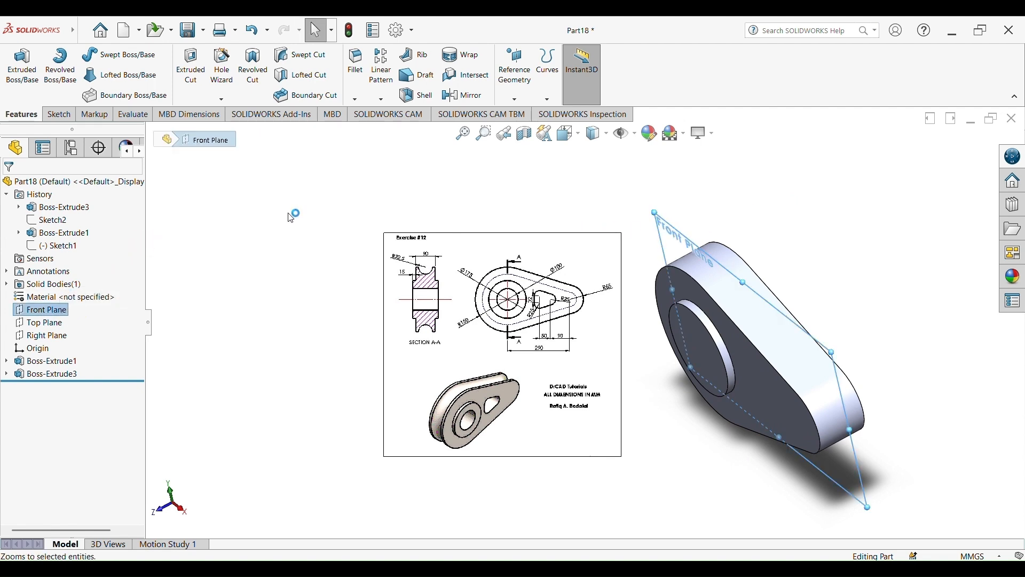
left_click(382, 99)
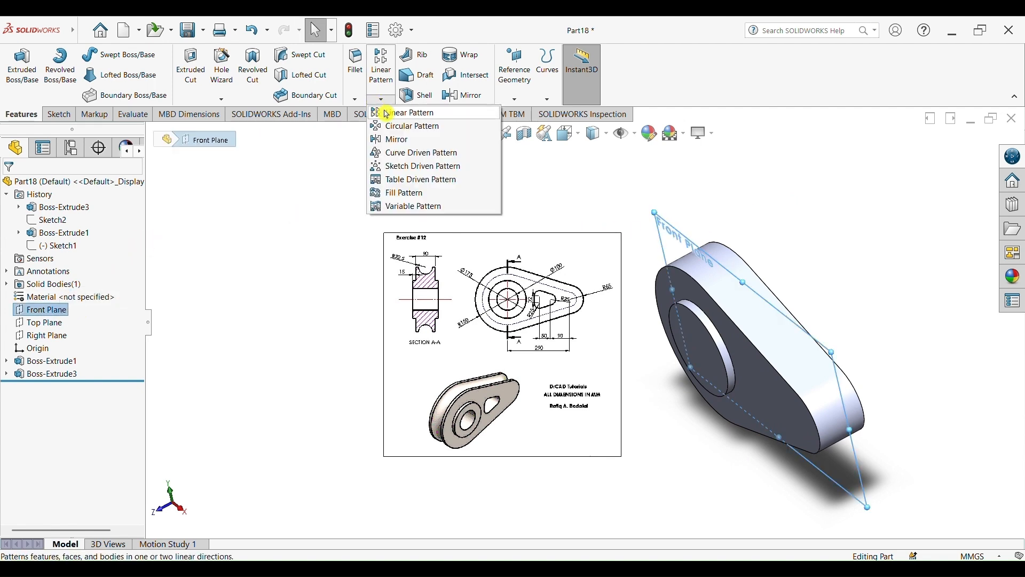
left_click(405, 140)
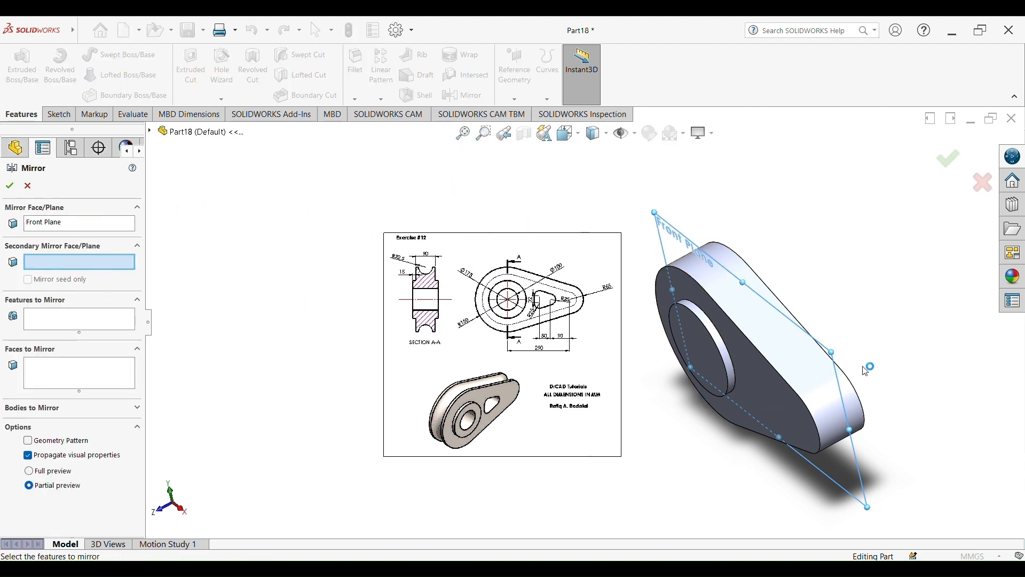
left_click(94, 319)
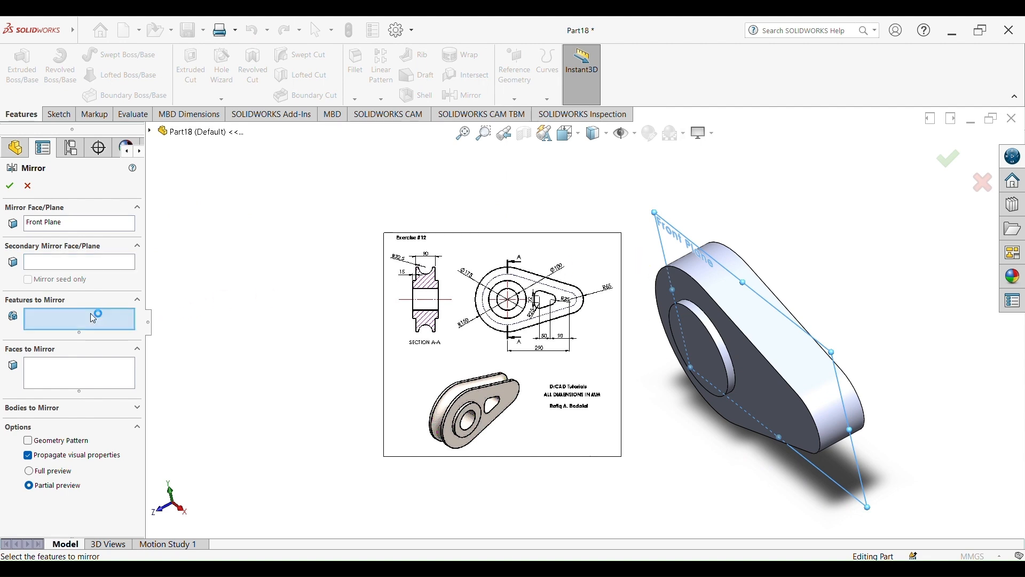
left_click(707, 350)
mouse_move(905, 282)
middle_mouse_down()
mouse_move(859, 285)
mouse_move(847, 219)
mouse_move(777, 213)
mouse_move(760, 227)
middle_mouse_up()
left_click(946, 170)
Start a sketch on the circular boss's outer face and draw a circle about 93 mm in diameter centred on the origin
scroll(794, 313, "up", 3)
scroll(597, 393, "down", 4)
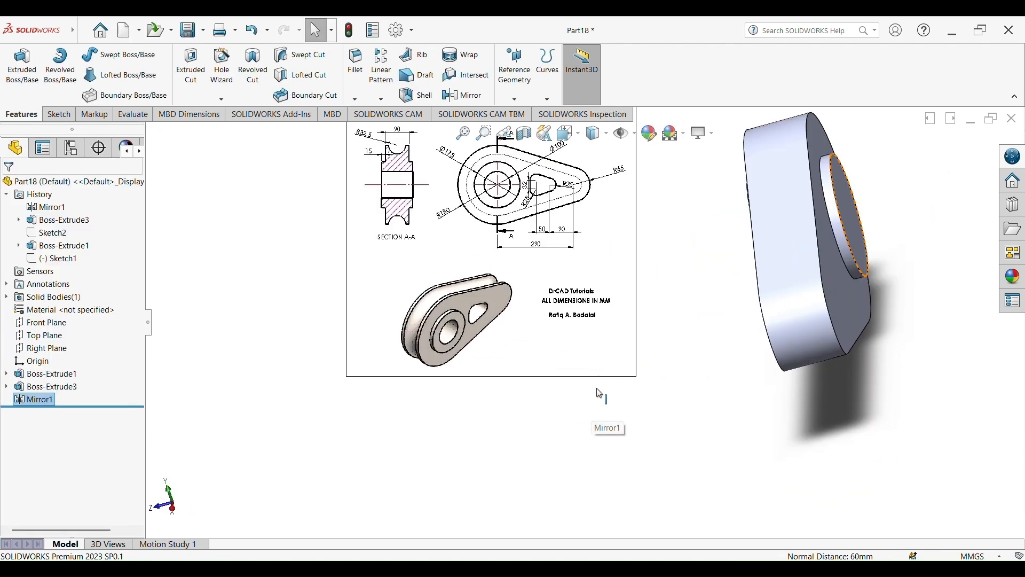
middle_click_drag(651, 290, 791, 343)
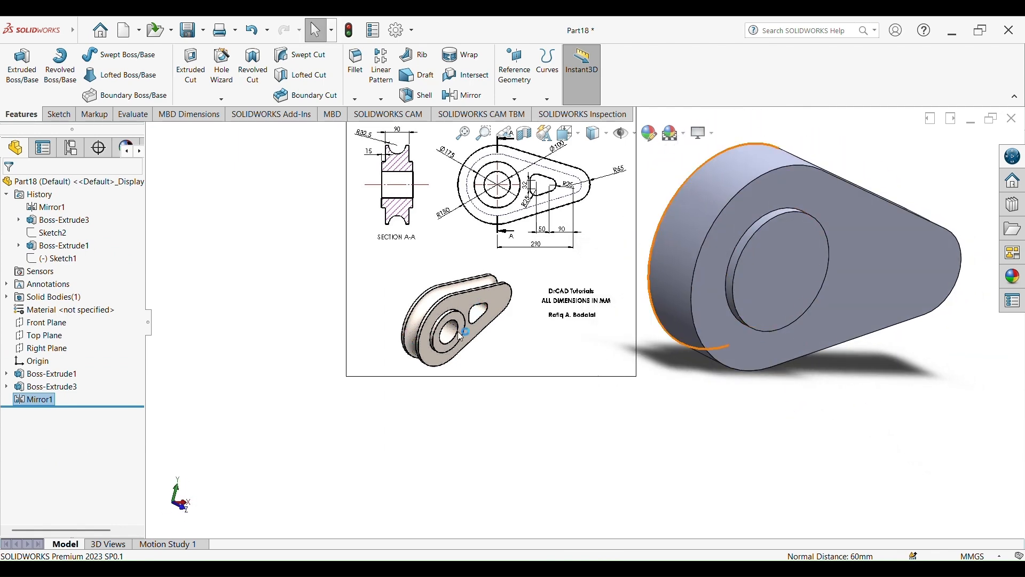
scroll(729, 314, "up", 3)
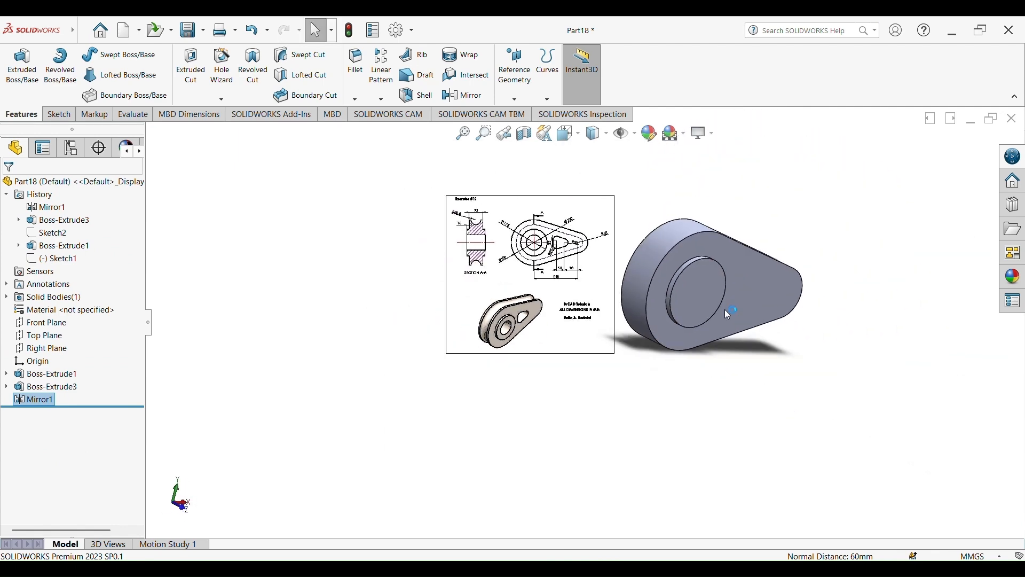
left_click(708, 298)
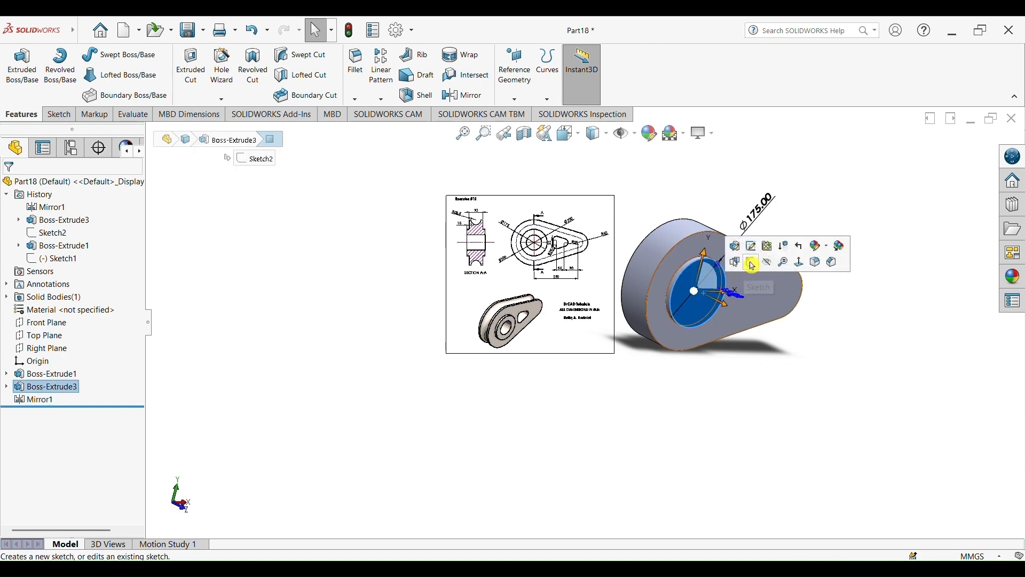
left_click(746, 261)
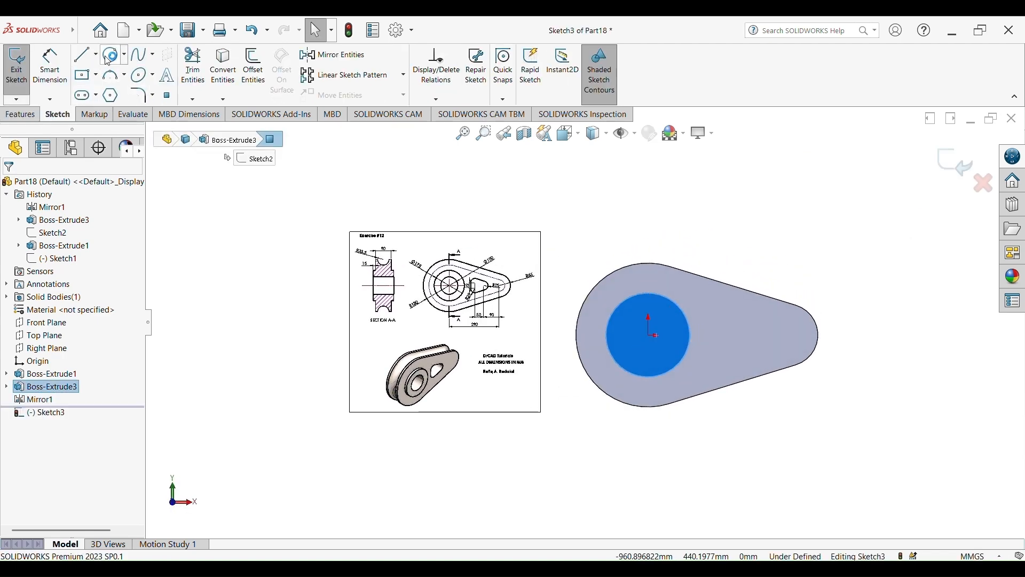
left_click(110, 56)
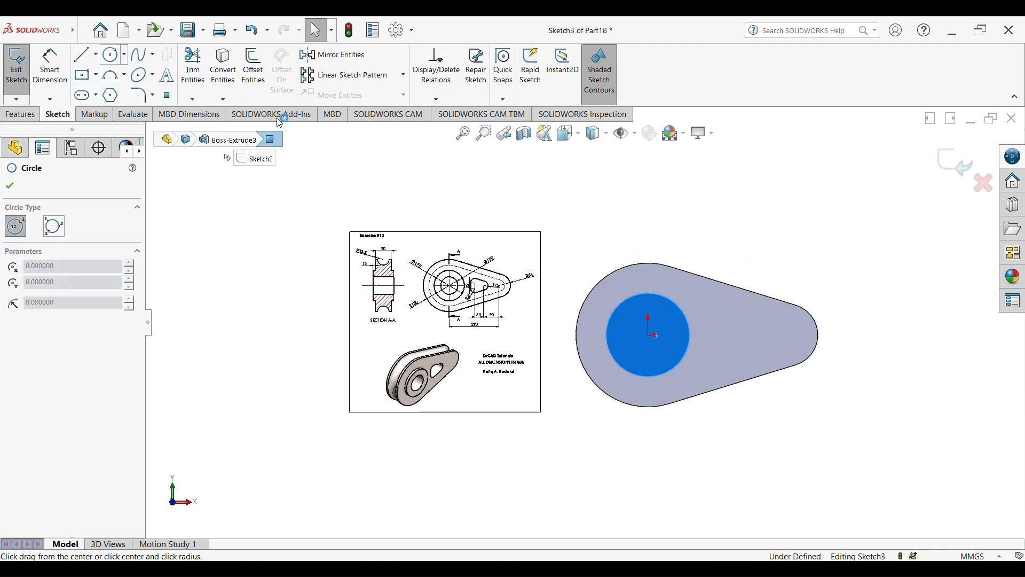
left_click(649, 336)
left_click(668, 347)
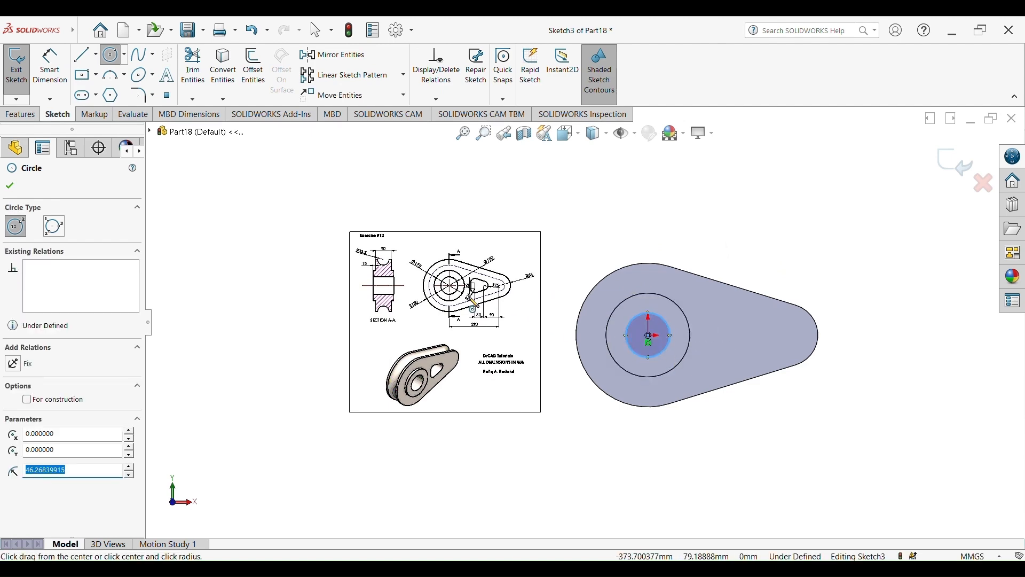
Dimension the circle's diameter to 100 mm
scroll(474, 305, "down", 6)
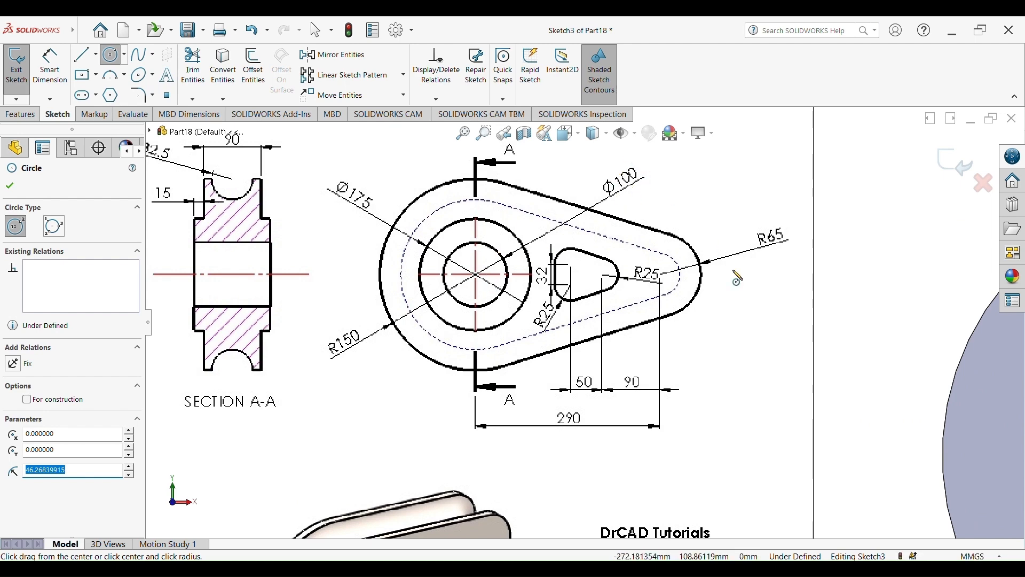
scroll(738, 278, "up", 5)
scroll(812, 348, "down", 2)
key("Escape")
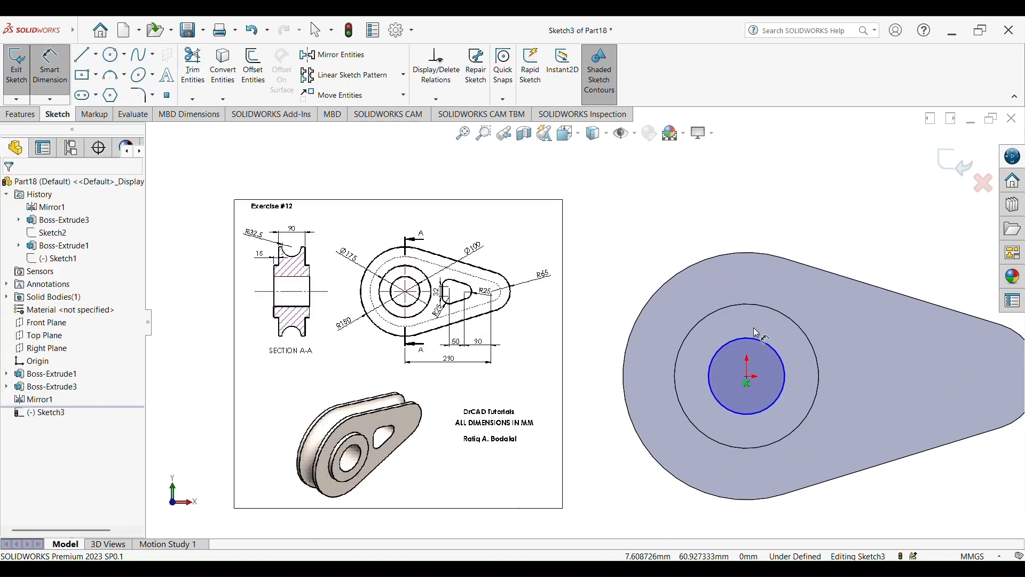
left_click(760, 339)
left_click(838, 168)
type("1")
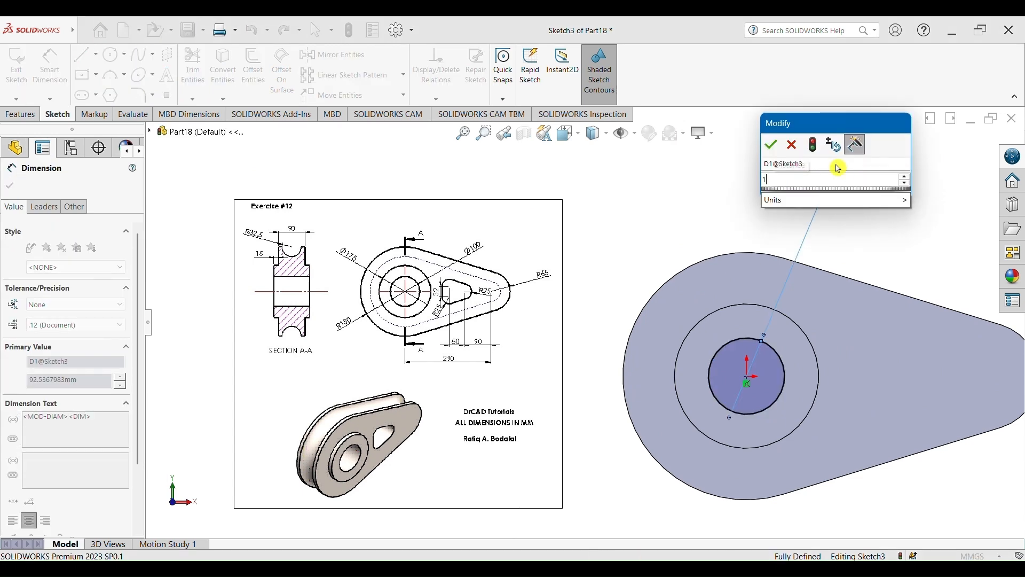
type("00")
key("Return")
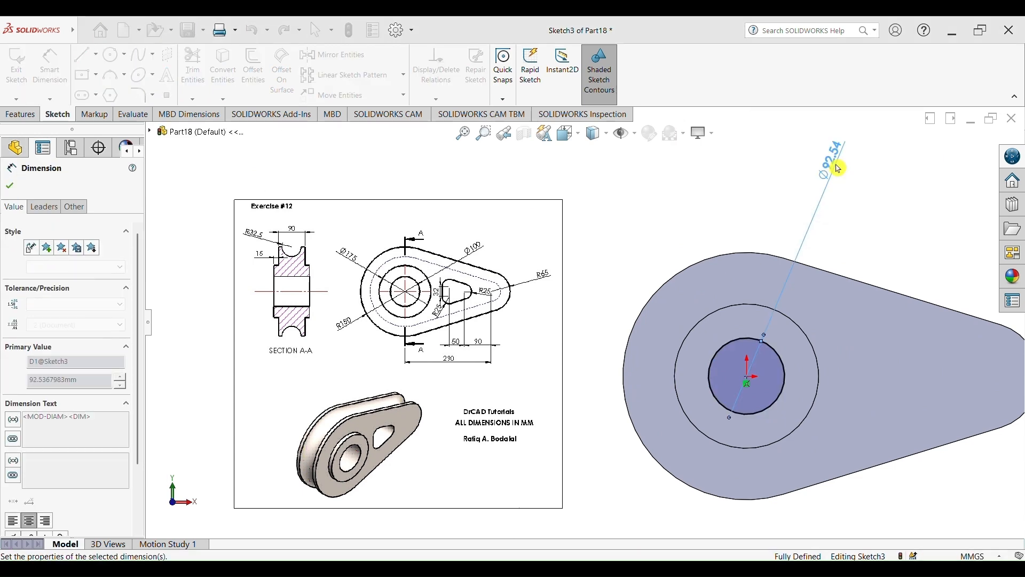
Cut-extrude the 100 mm circle Blind 225 mm deep through the part
scroll(584, 322, "up", 2)
left_click(21, 114)
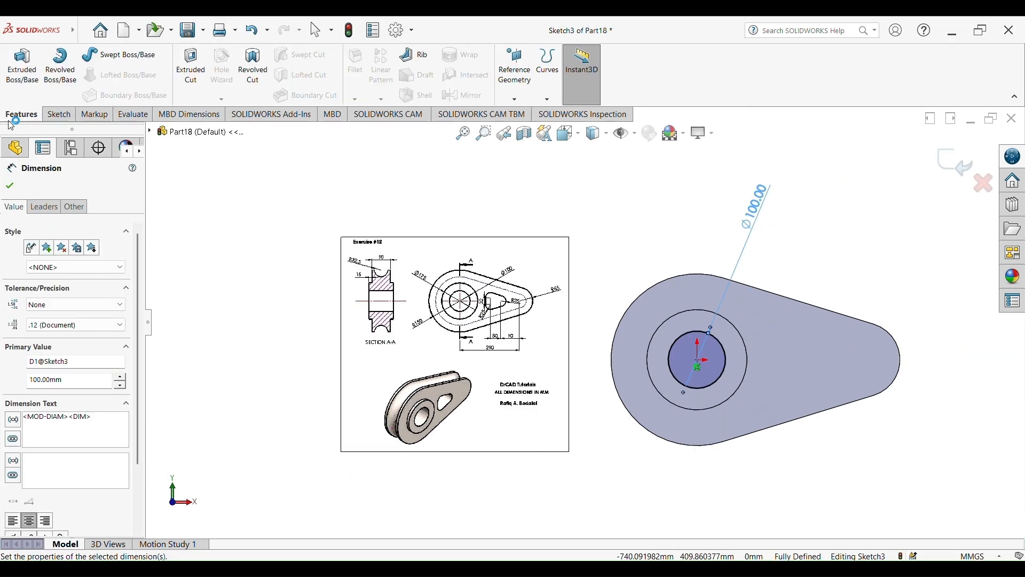
left_click(187, 80)
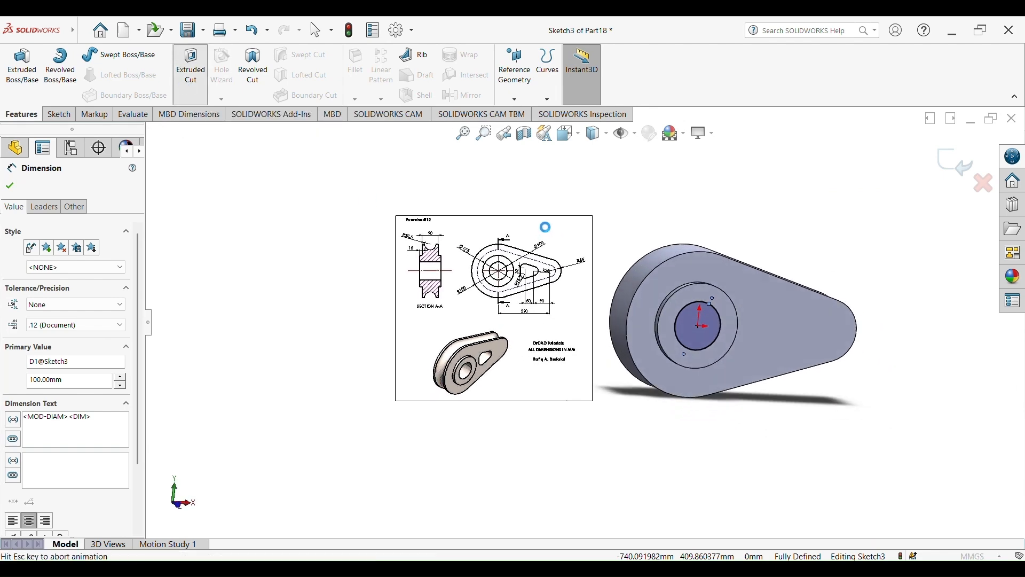
middle_click_drag(657, 220, 652, 242)
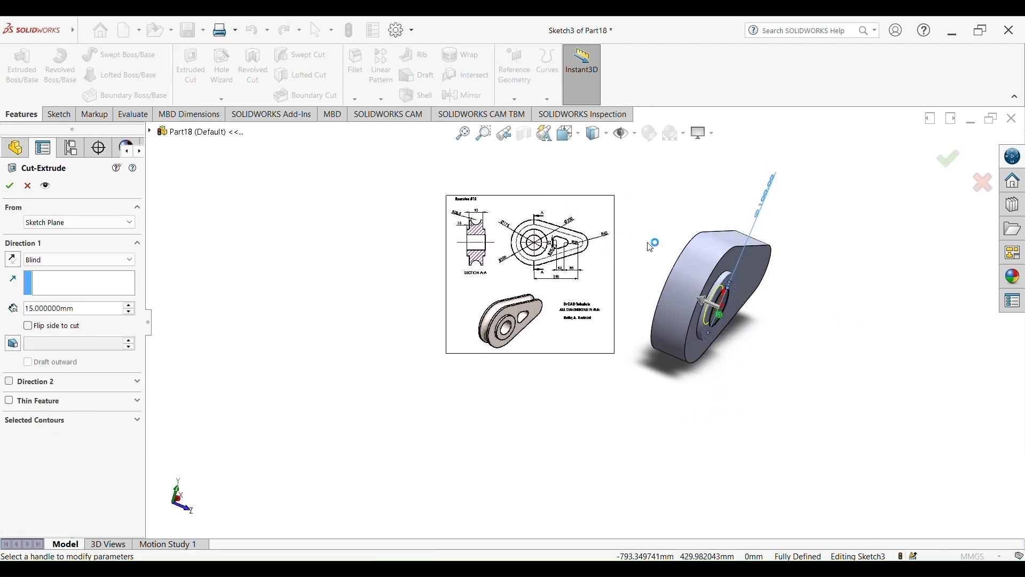
left_click(703, 301)
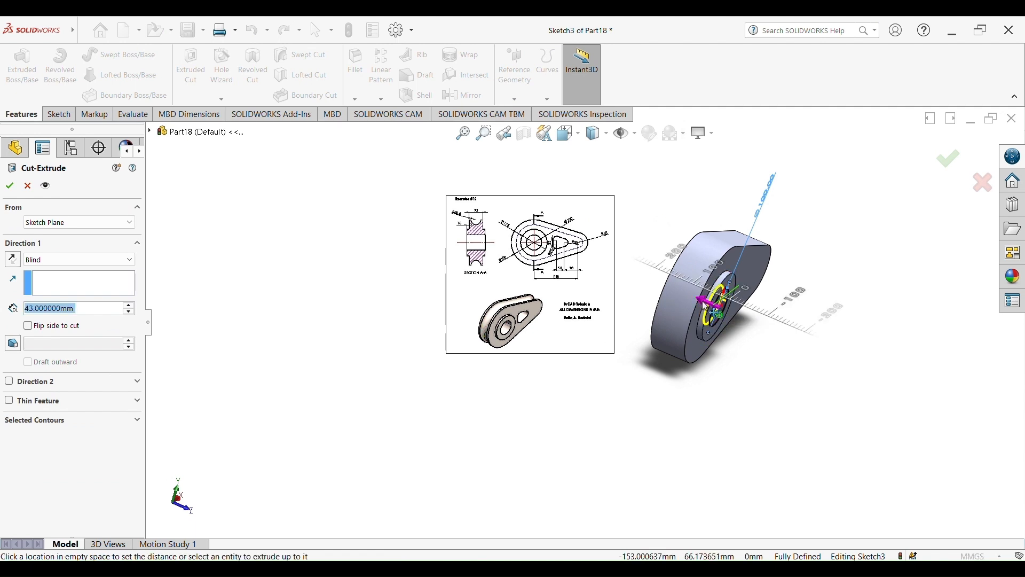
left_click(653, 291)
middle_click_drag(653, 290, 664, 379)
left_click(957, 167)
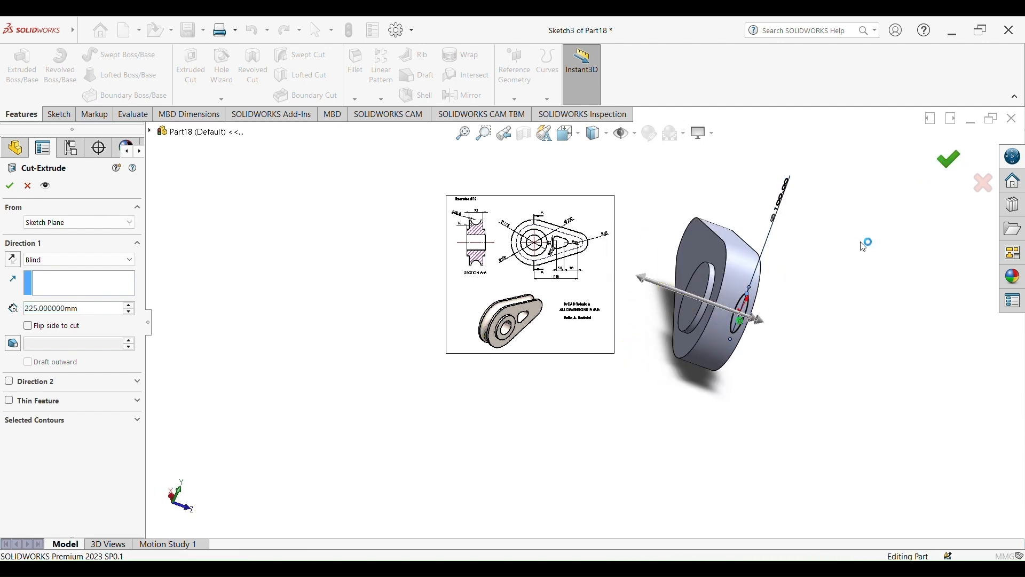
Start a sketch on the plate's front face and draw a circle about 42 mm diameter near the narrow end and a smaller one about 20 mm diameter above-left of it
middle_click_drag(812, 353, 710, 320)
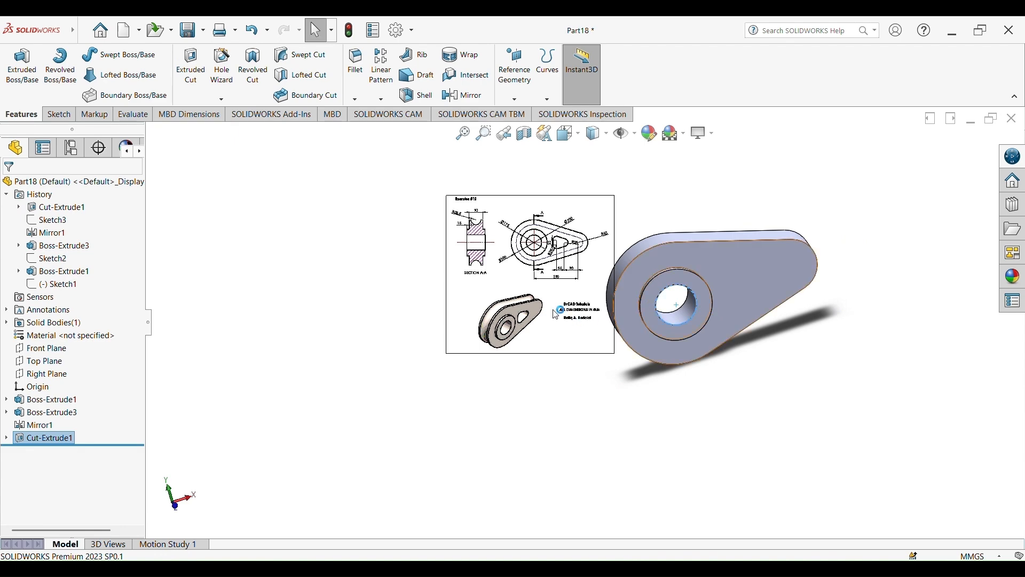
scroll(543, 313, "down", 9)
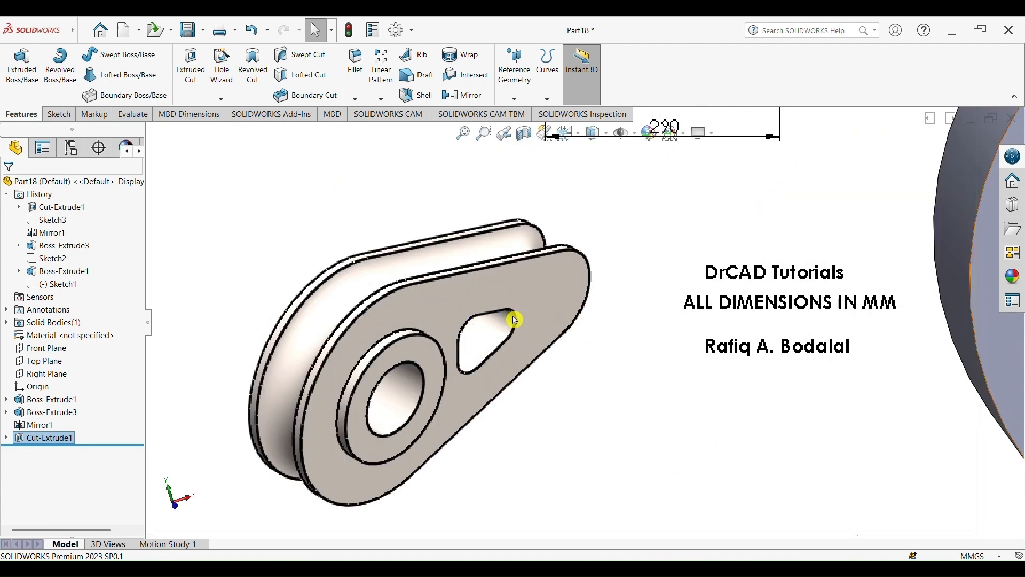
scroll(624, 363, "up", 5)
scroll(620, 223, "down", 5)
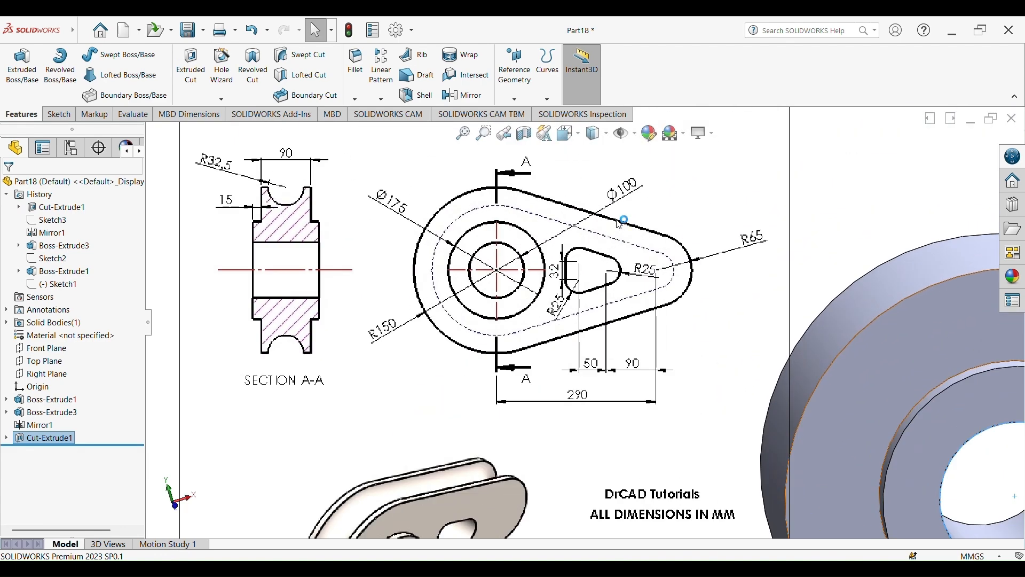
scroll(619, 241, "down", 3)
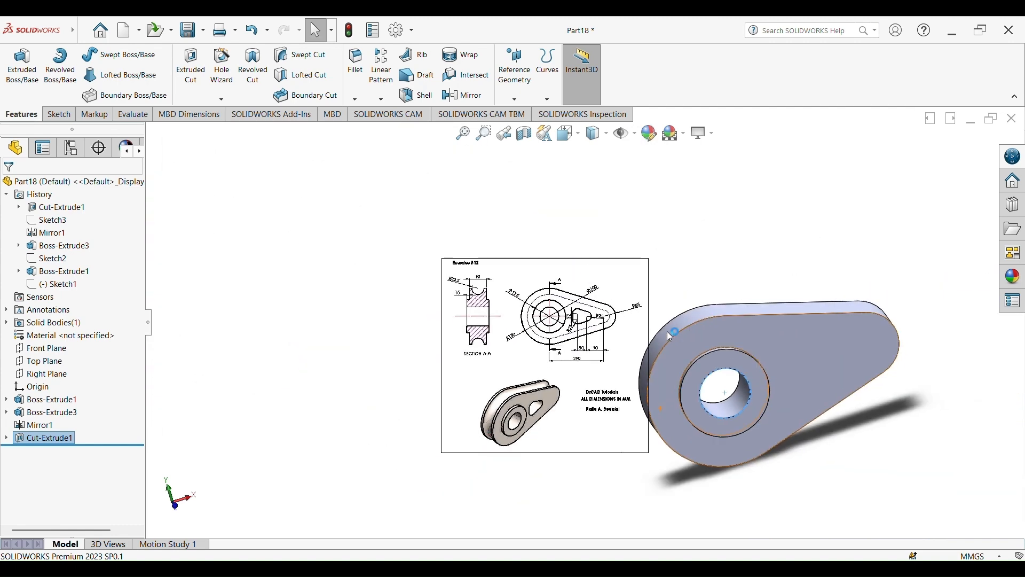
scroll(828, 367, "down", 2)
left_click(800, 329)
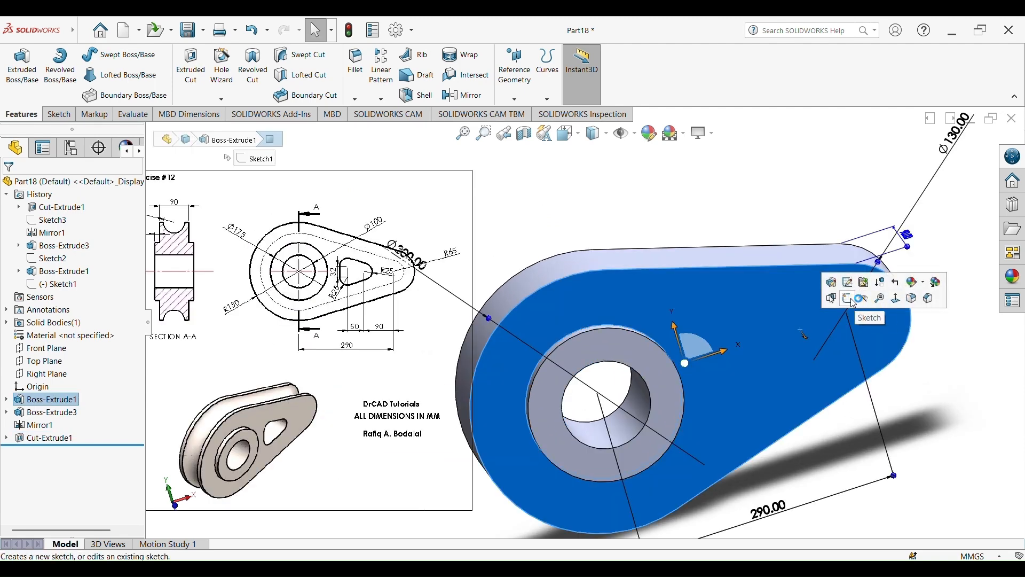
left_click(849, 298)
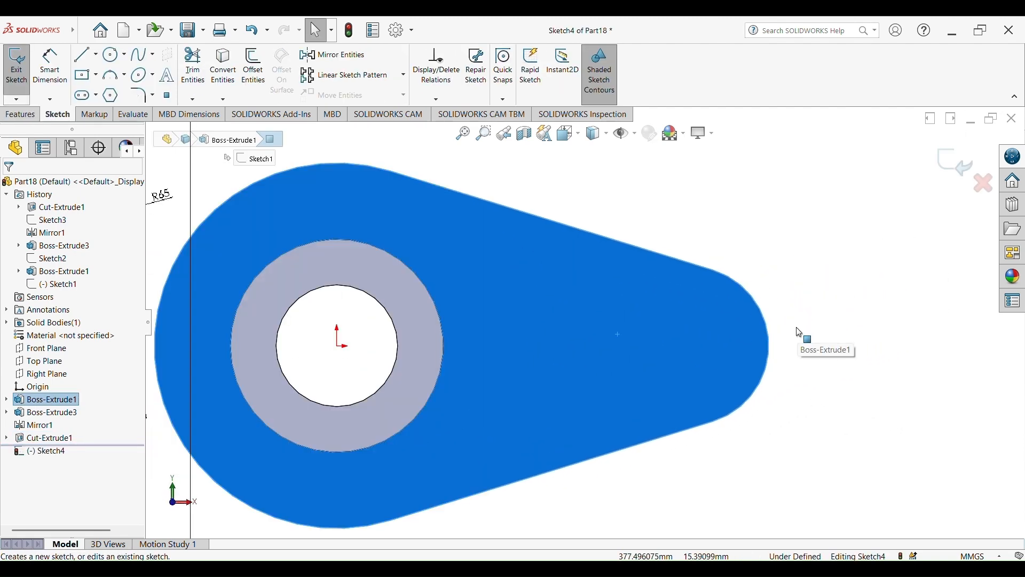
left_click(113, 55)
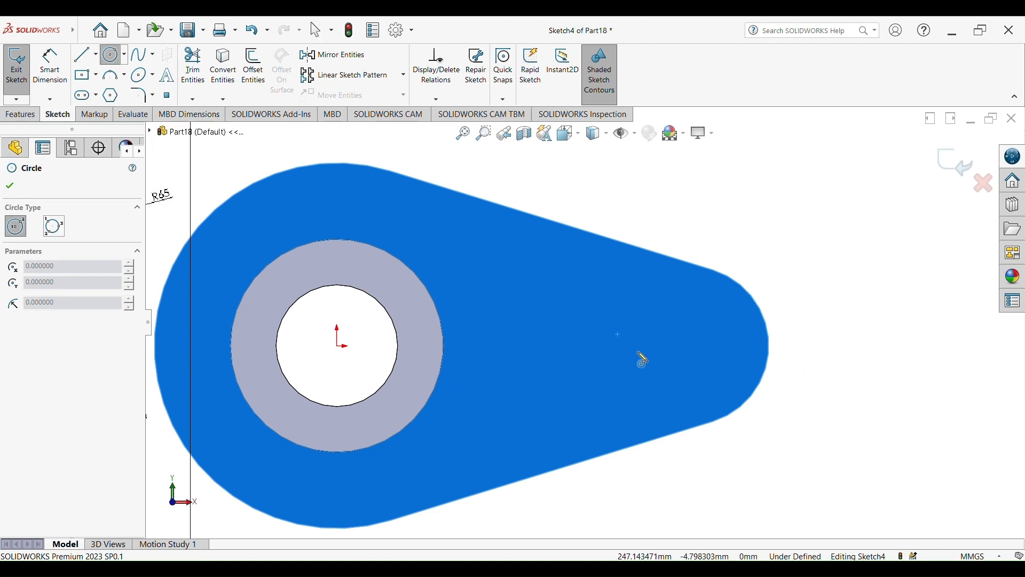
left_click(627, 347)
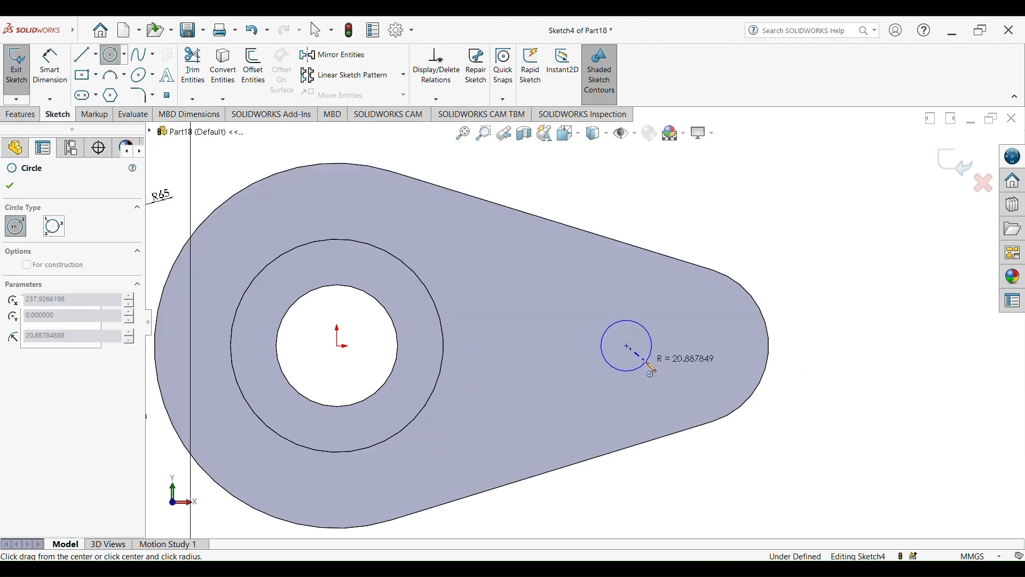
left_click(647, 363)
left_click(527, 310)
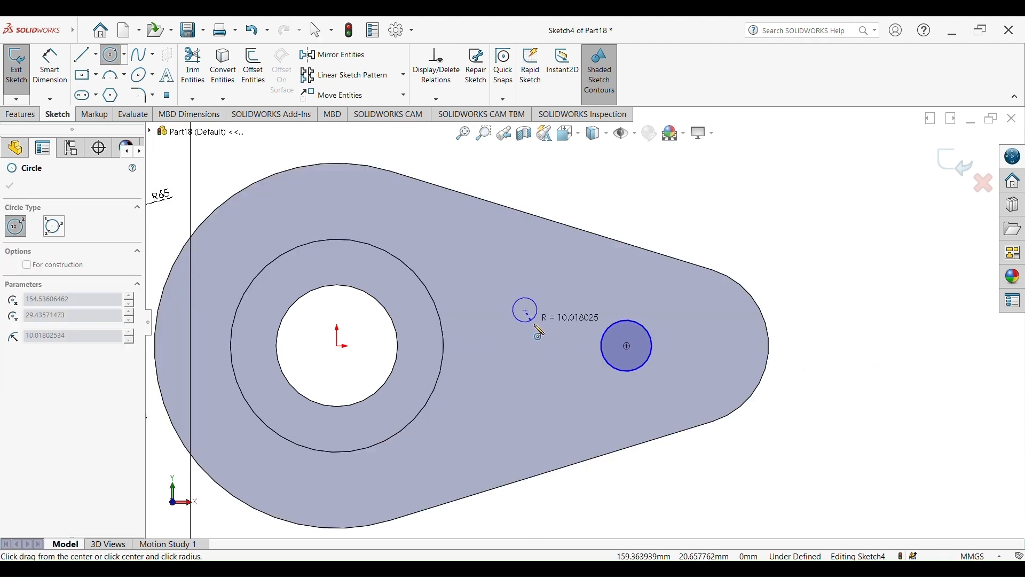
left_click(544, 328)
key("Escape")
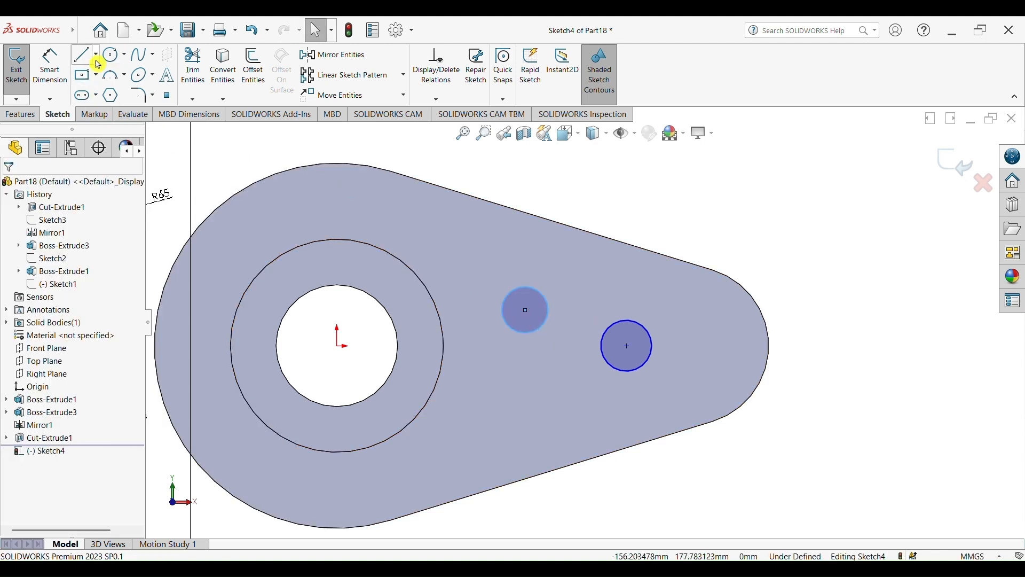
Draw a horizontal construction centerline from the origin to the right
left_click(96, 60)
left_click(104, 68)
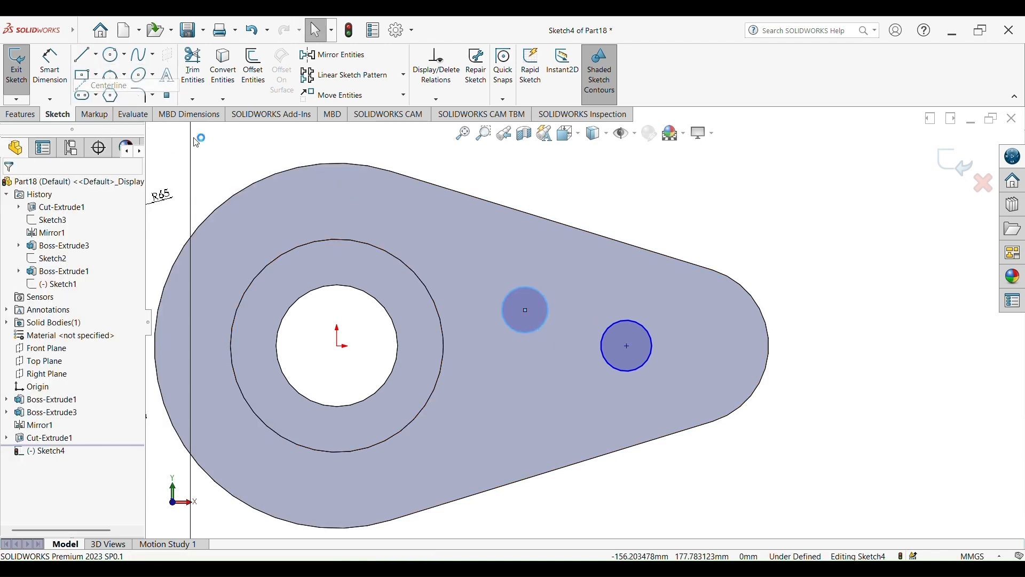
left_click(338, 346)
left_click(437, 346)
key("Escape")
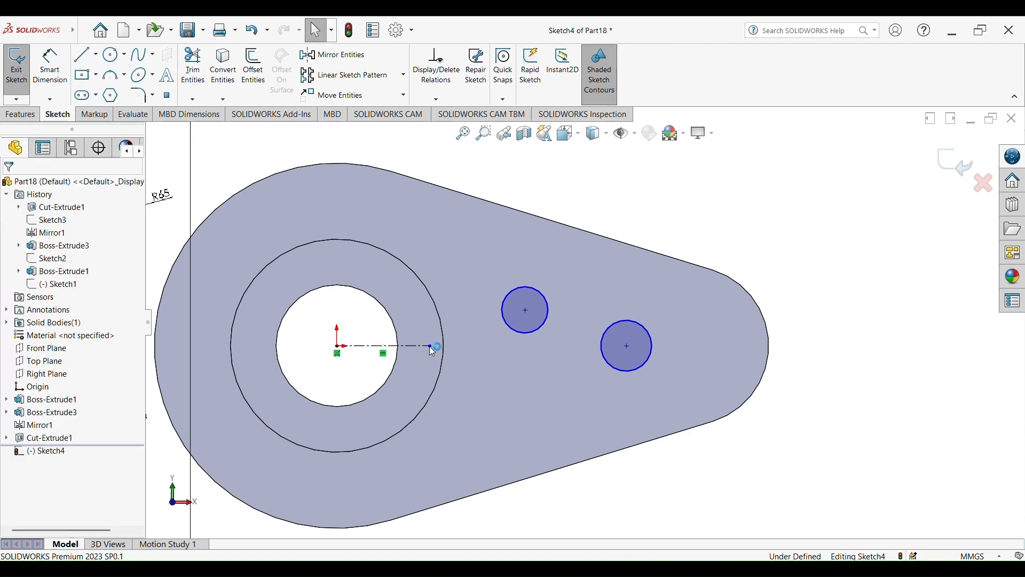
Mirror the small circle about the construction centerline with Mirror Entities
left_click(335, 55)
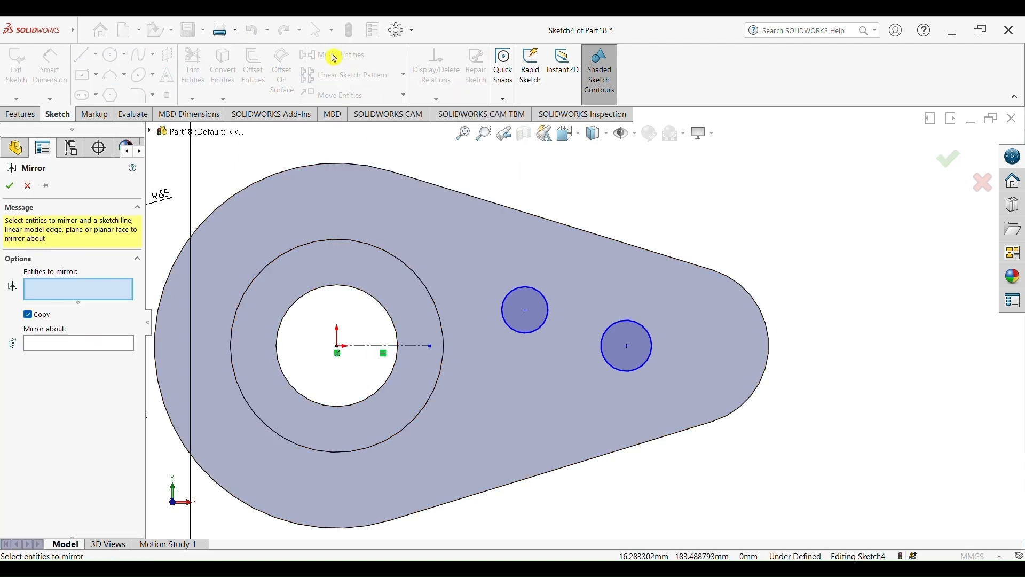
left_click(538, 298)
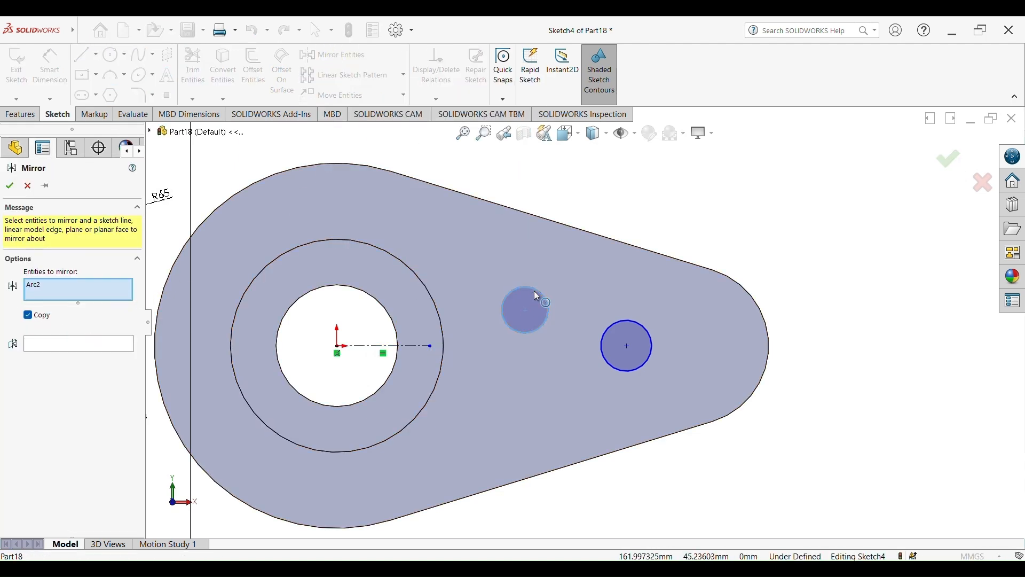
left_click(116, 350)
left_click(384, 348)
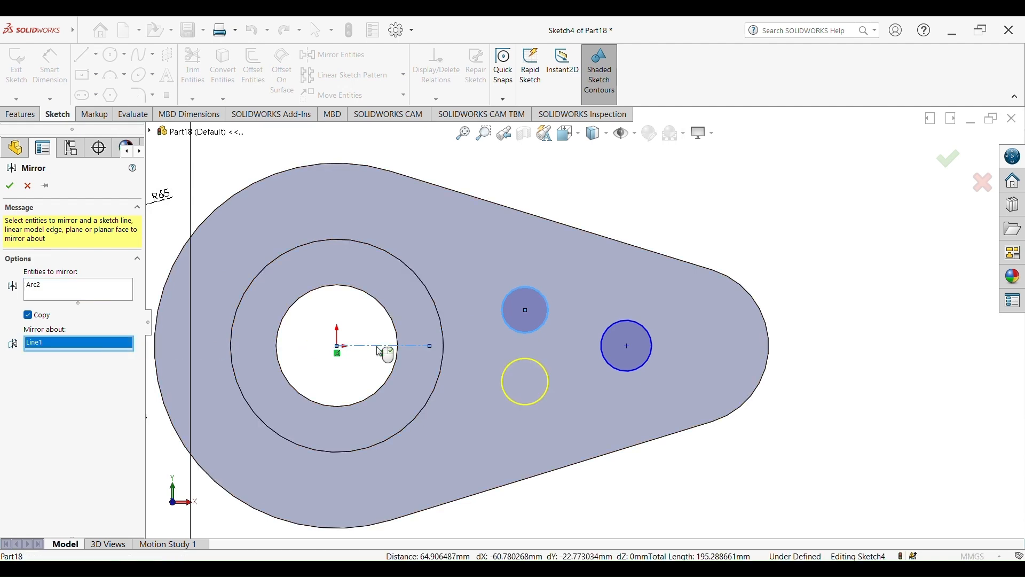
left_click(14, 186)
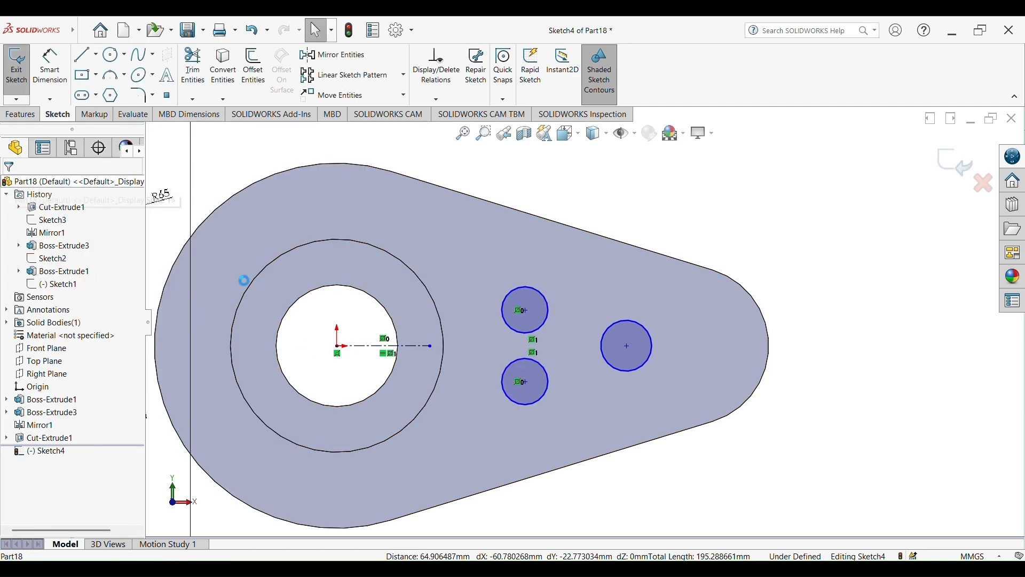
Dimension the larger circle near the narrow end to a 50 mm diameter with Smart Dimension
left_click(50, 67)
scroll(300, 302, "down", 4)
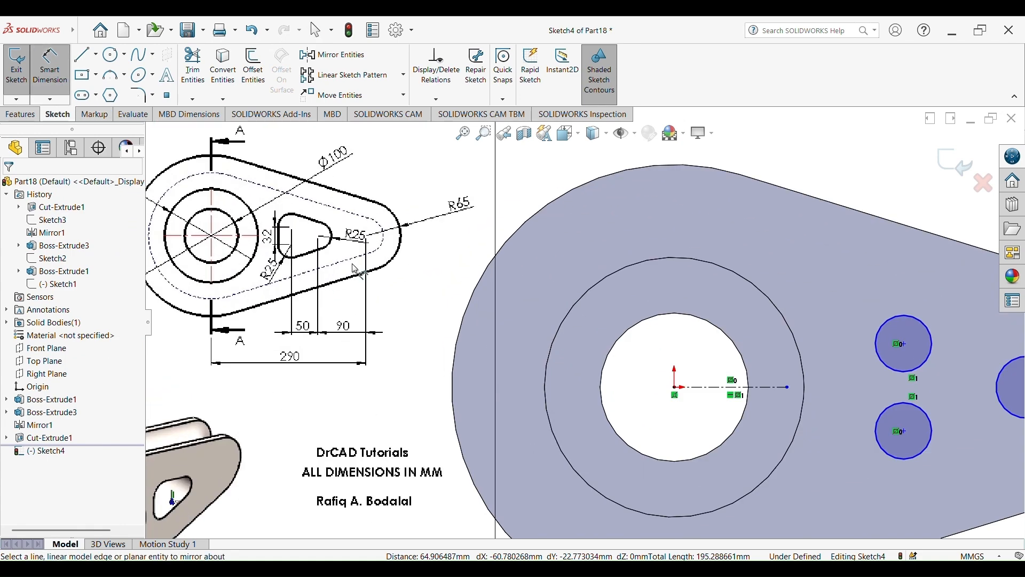
scroll(555, 305, "up", 4)
scroll(704, 303, "down", 3)
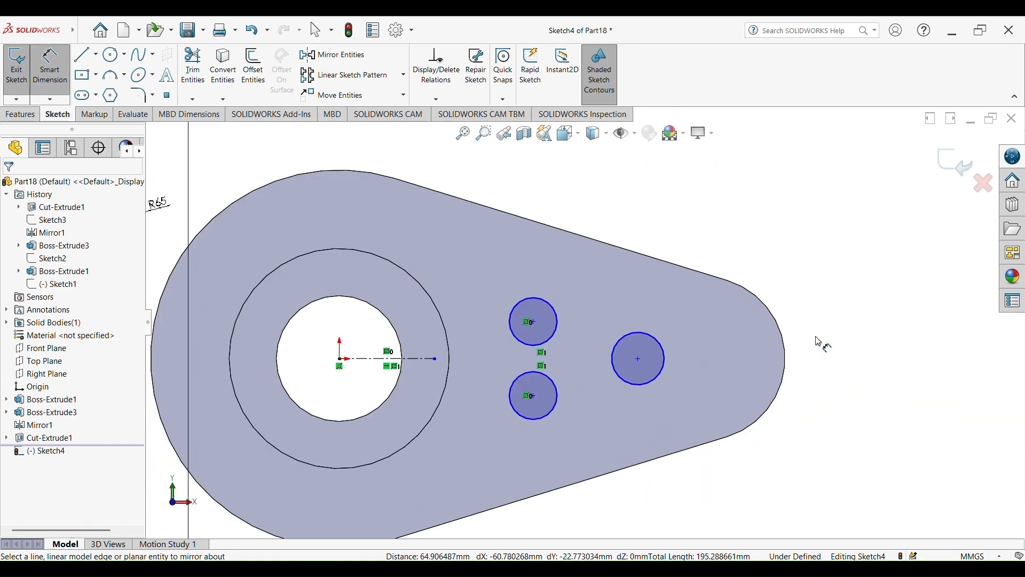
left_click(666, 349)
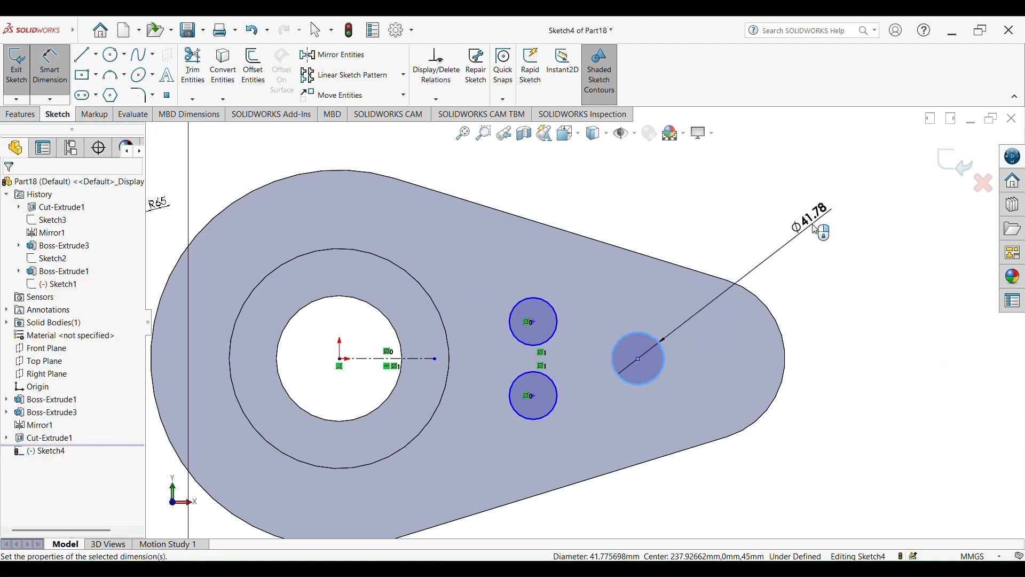
left_click(816, 229)
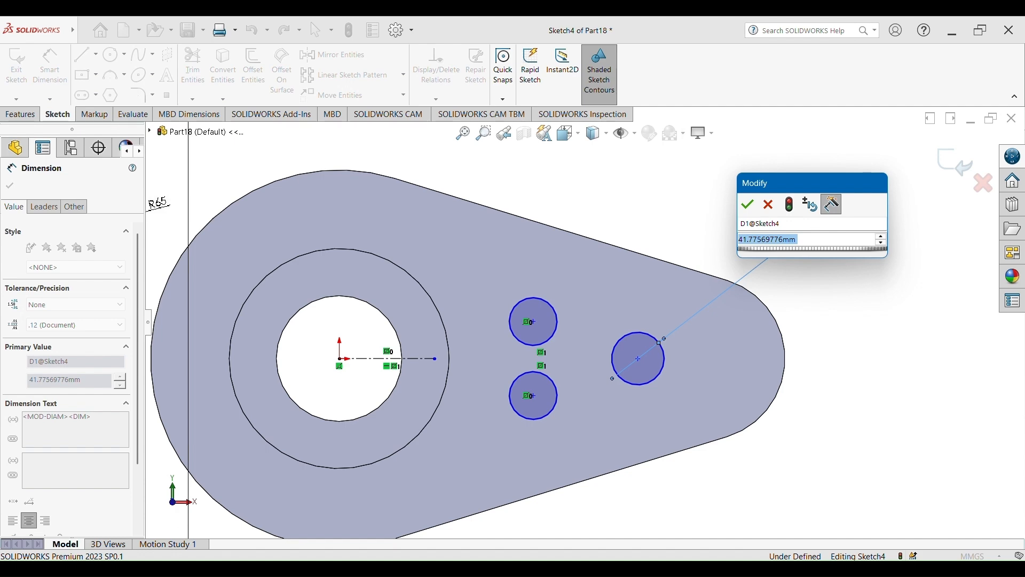
type("50")
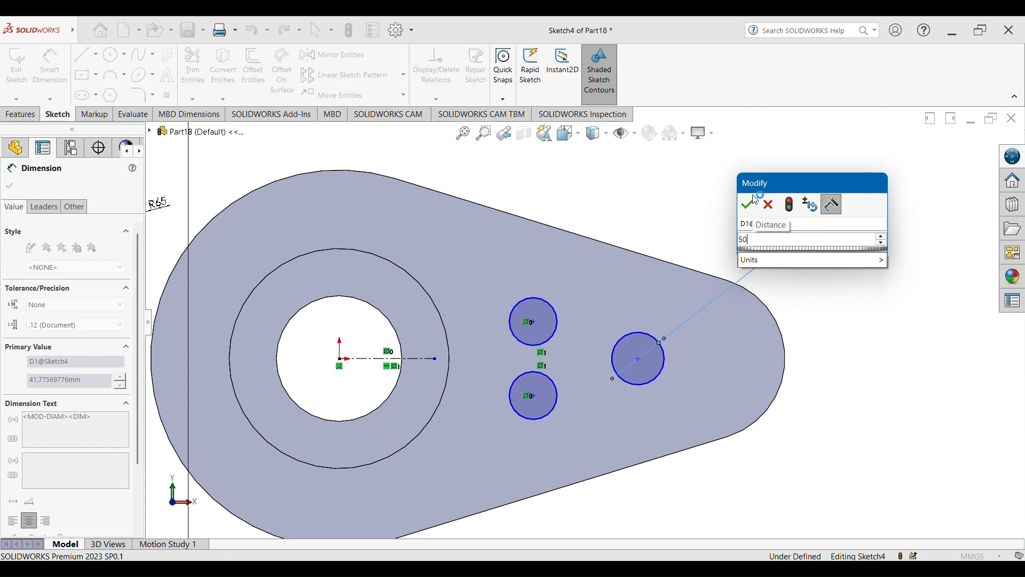
left_click(750, 204)
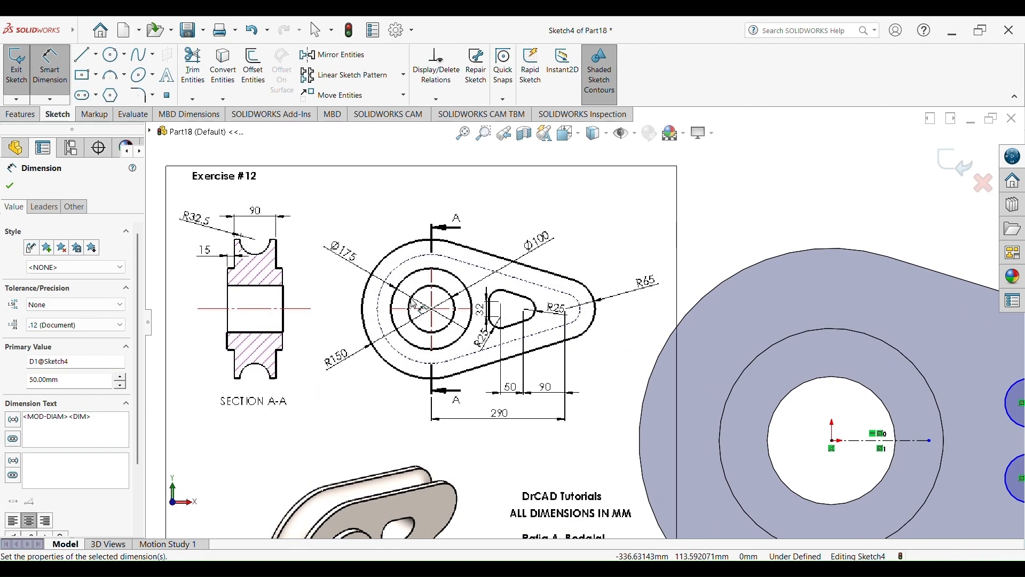
Set the upper small circle's diameter to 50 mm
scroll(581, 323, "down", 3)
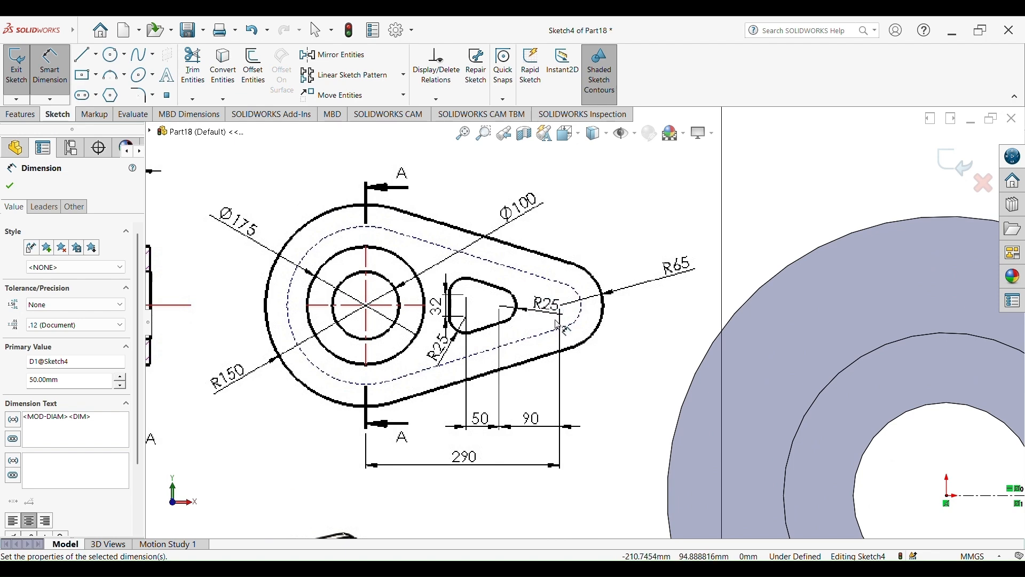
scroll(558, 325, "up", 5)
scroll(826, 383, "up", 2)
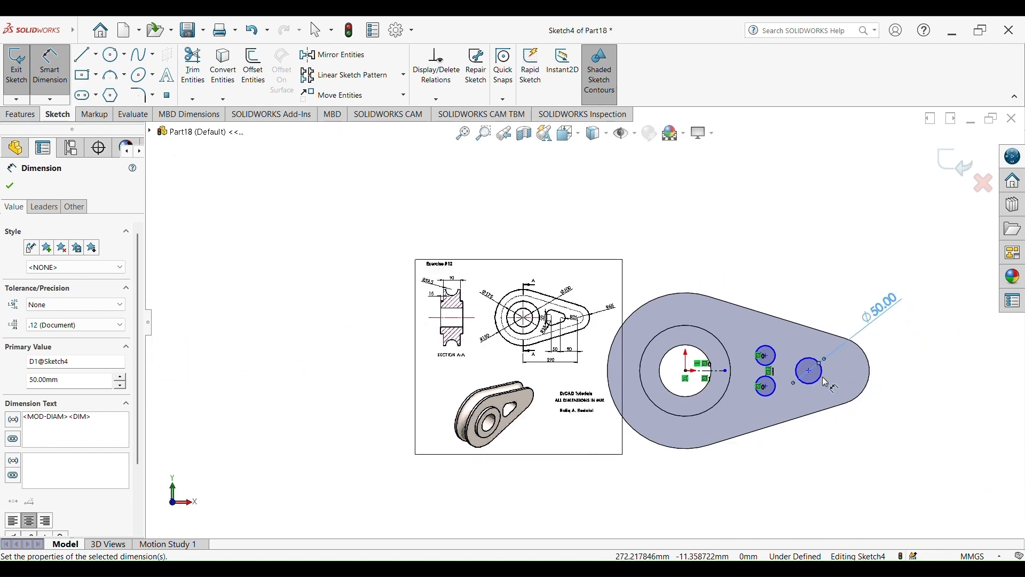
scroll(820, 378, "down", 3)
left_click(758, 349)
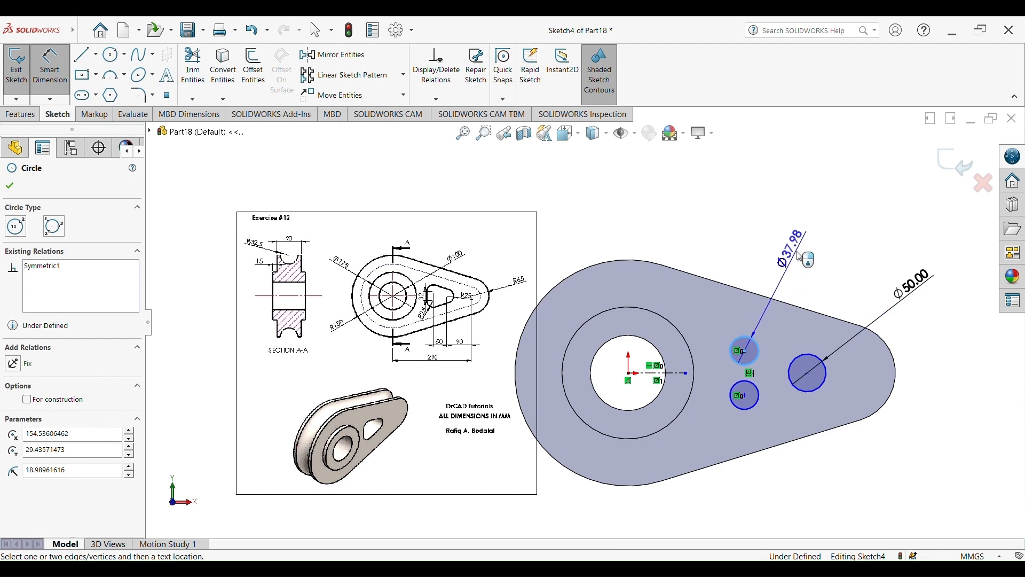
left_click(802, 254)
type("50")
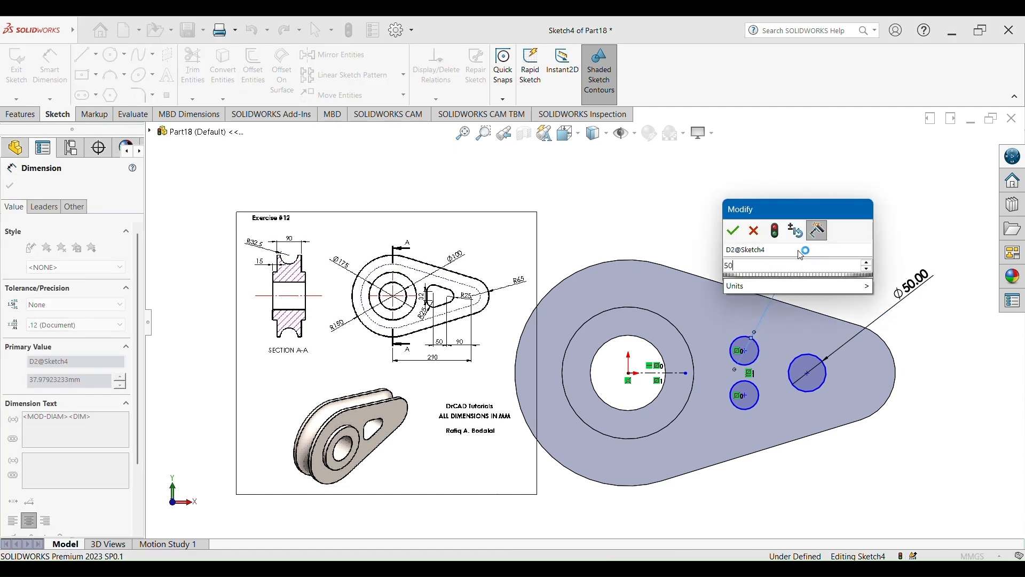
left_click(734, 231)
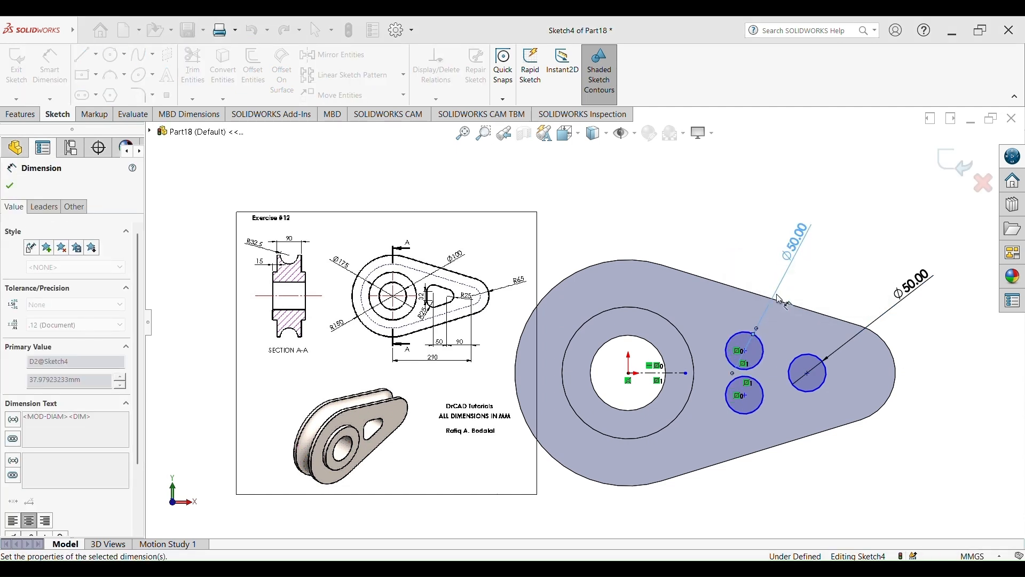
Dimension the horizontal distance between the upper small circle's center and the larger circle's center to 50 mm
scroll(583, 324, "up", 1)
scroll(477, 320, "down", 10)
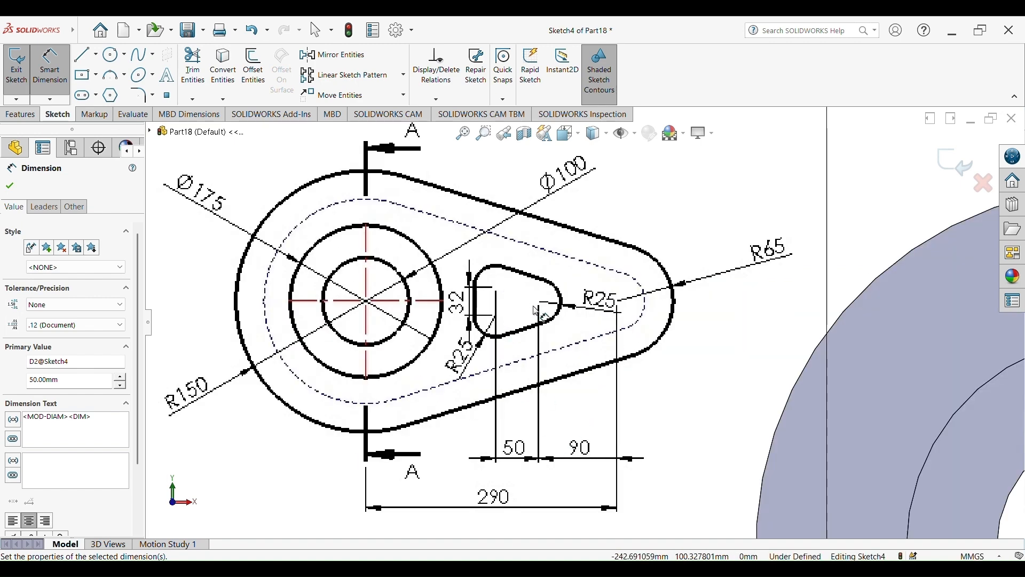
scroll(681, 450, "up", 12)
scroll(748, 387, "down", 11)
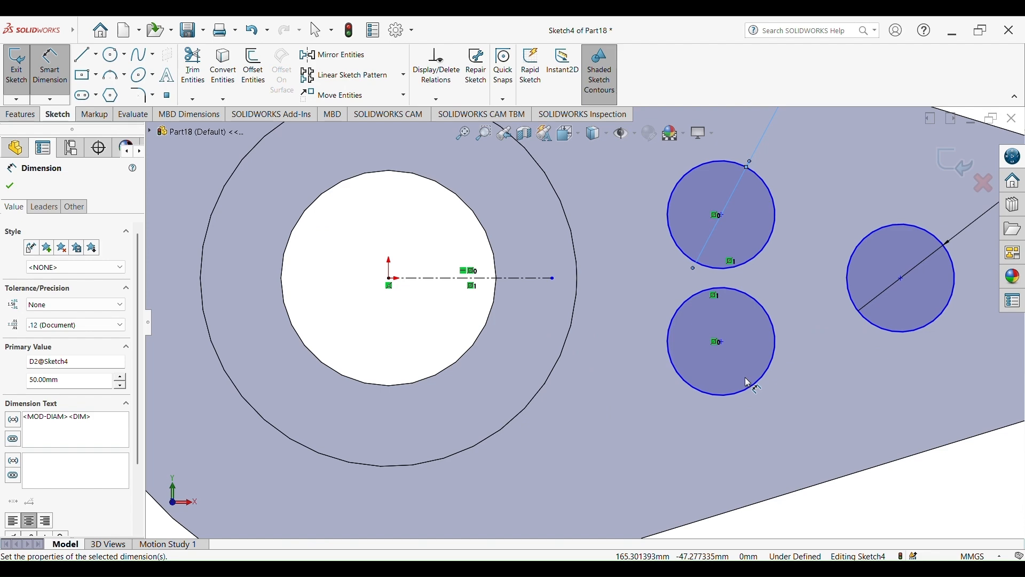
scroll(782, 346, "up", 3)
left_click(678, 248)
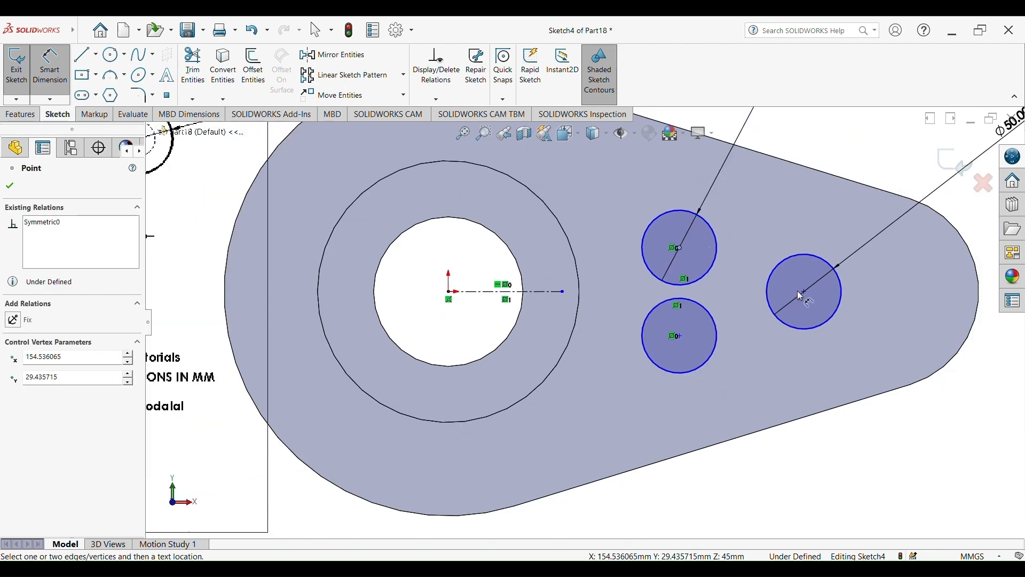
left_click(805, 292)
left_click(745, 489)
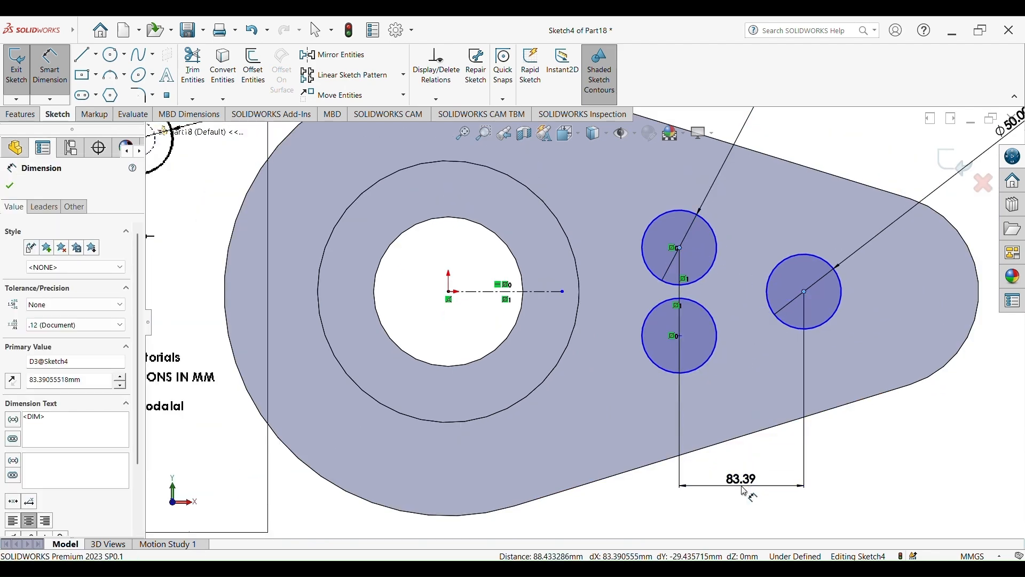
type("50")
key("Return")
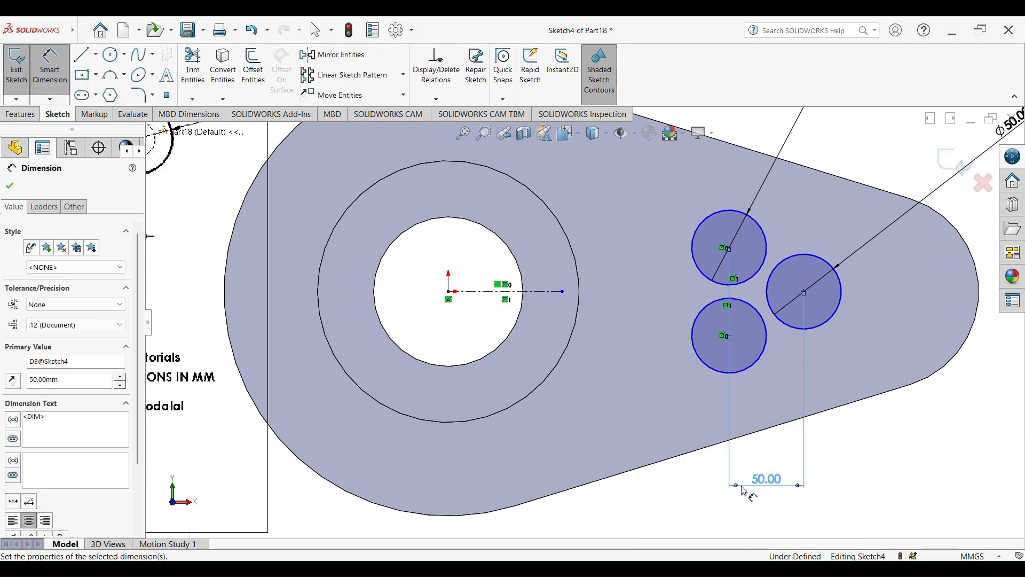
Dimension the vertical distance between the two small circles' centers to 32 mm
key("f")
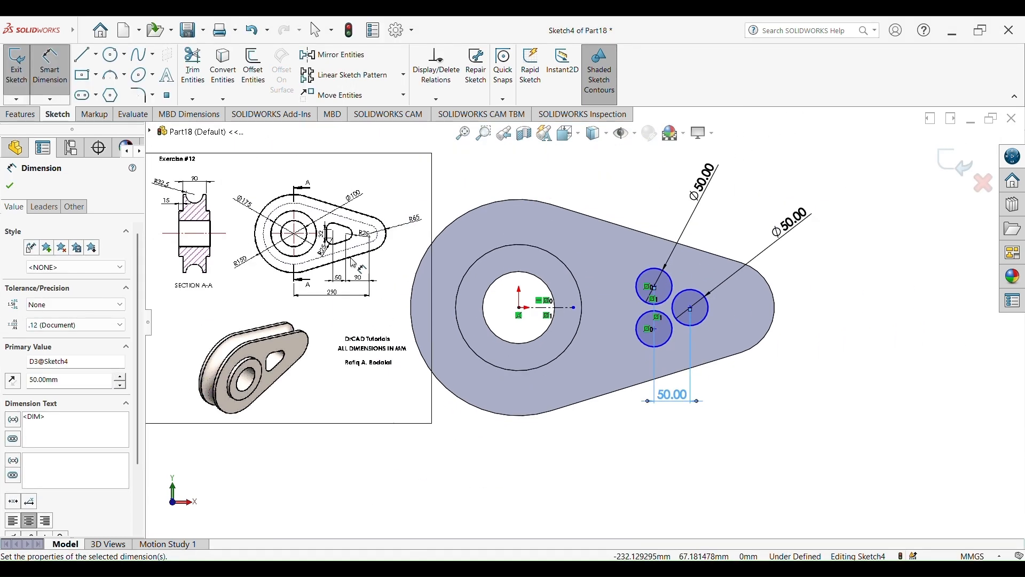
scroll(353, 262, "down", 5)
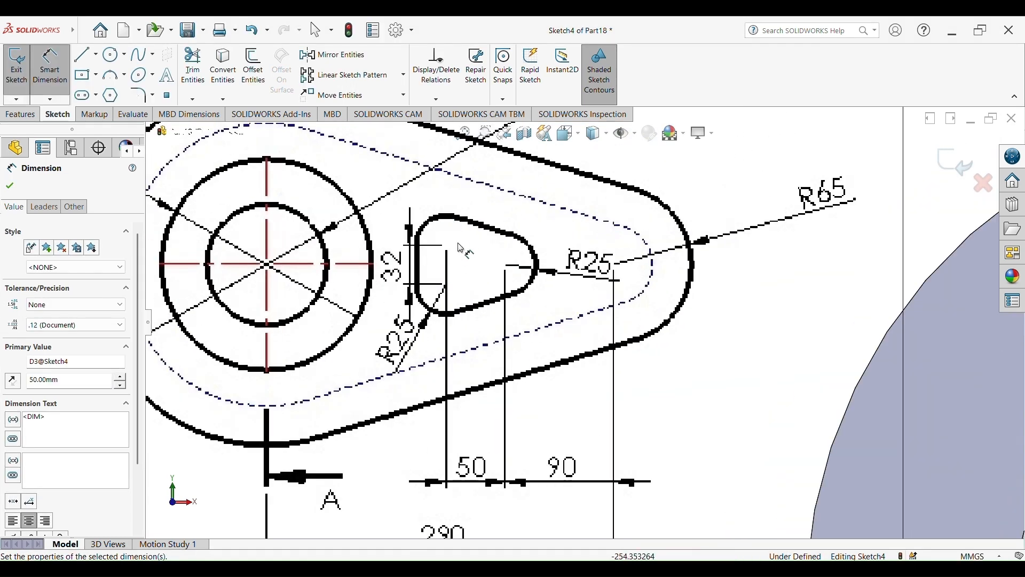
scroll(668, 354, "up", 6)
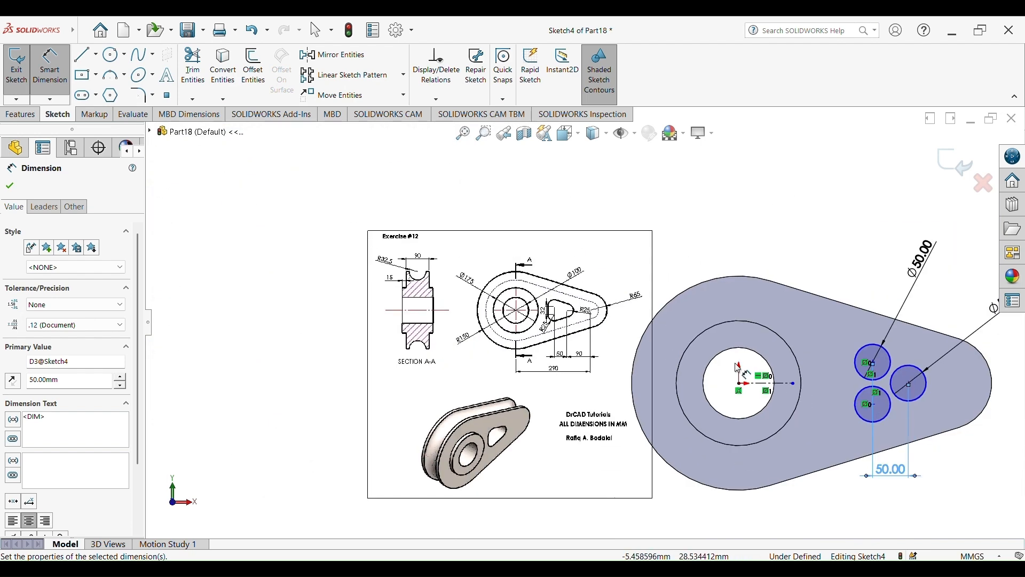
scroll(785, 378, "down", 2)
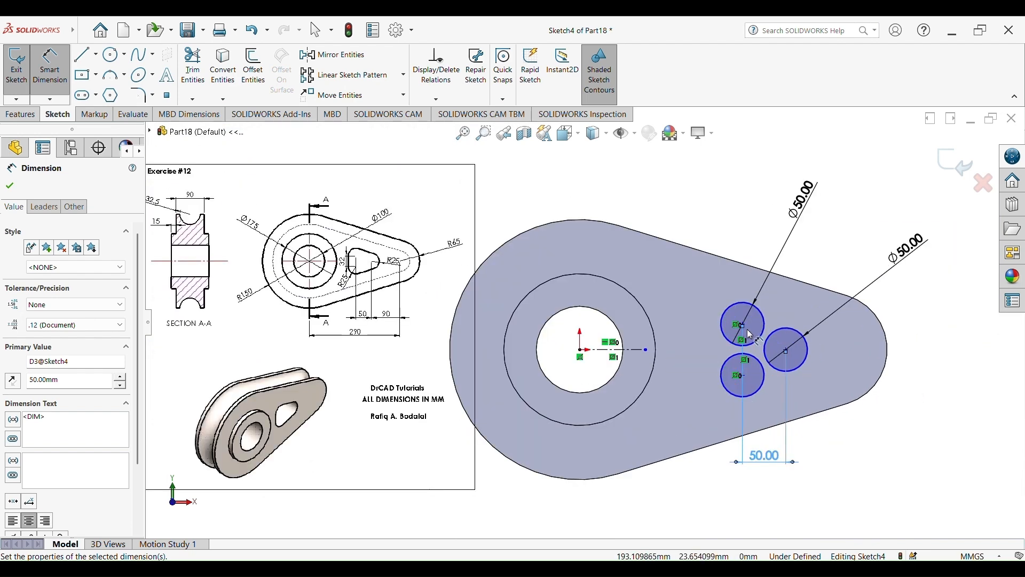
left_click(743, 377)
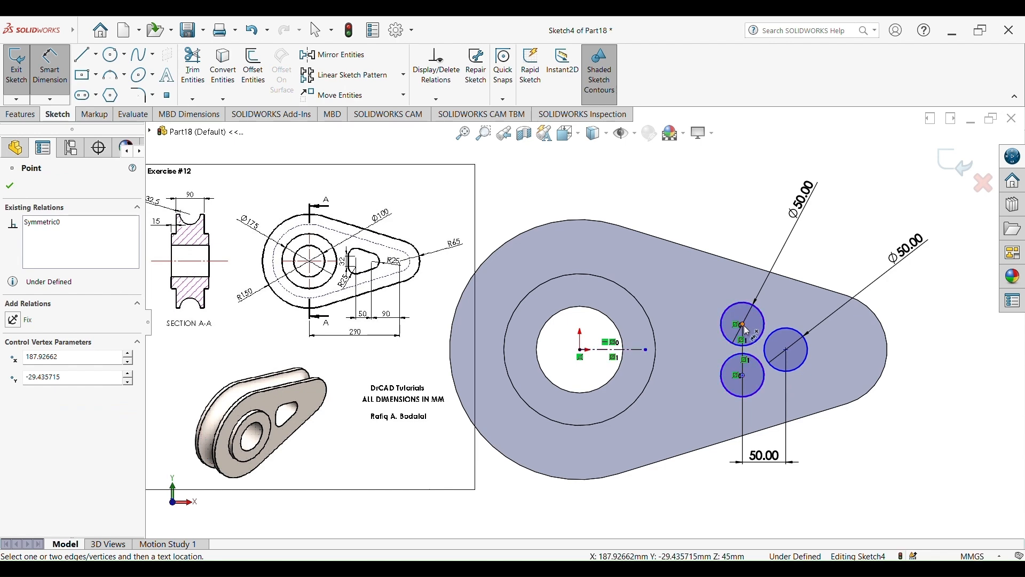
left_click(745, 329)
left_click(747, 350)
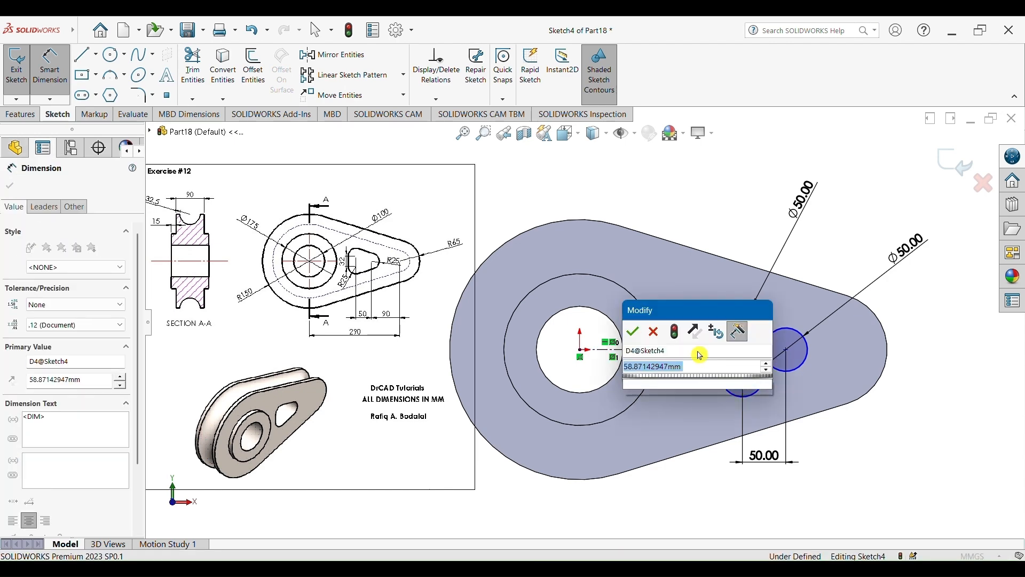
type("32")
key("Return")
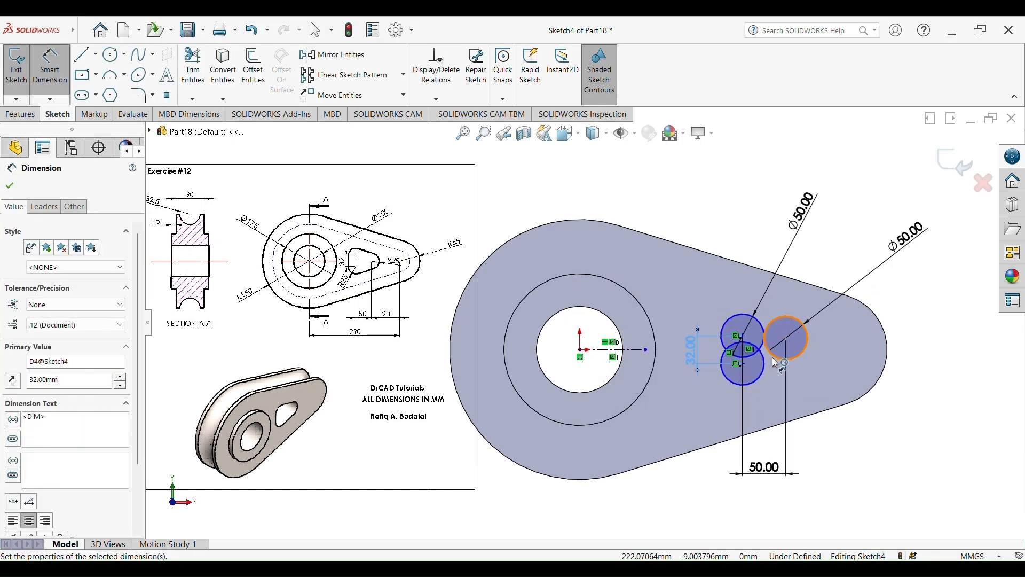
Add a Horizontal relation between the larger circle's center and the origin
key("Escape")
left_click(787, 337)
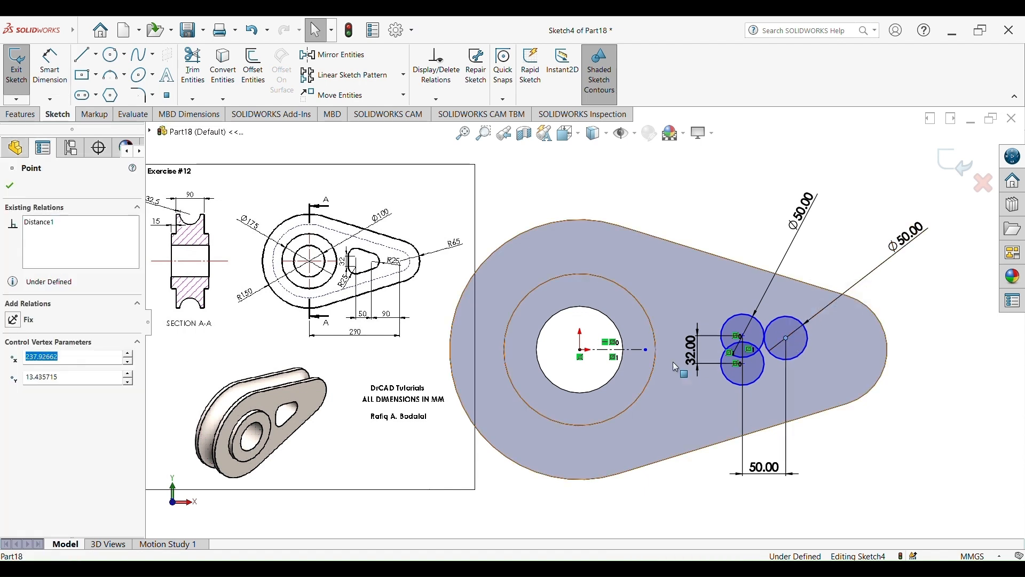
left_click(586, 350, "ctrl")
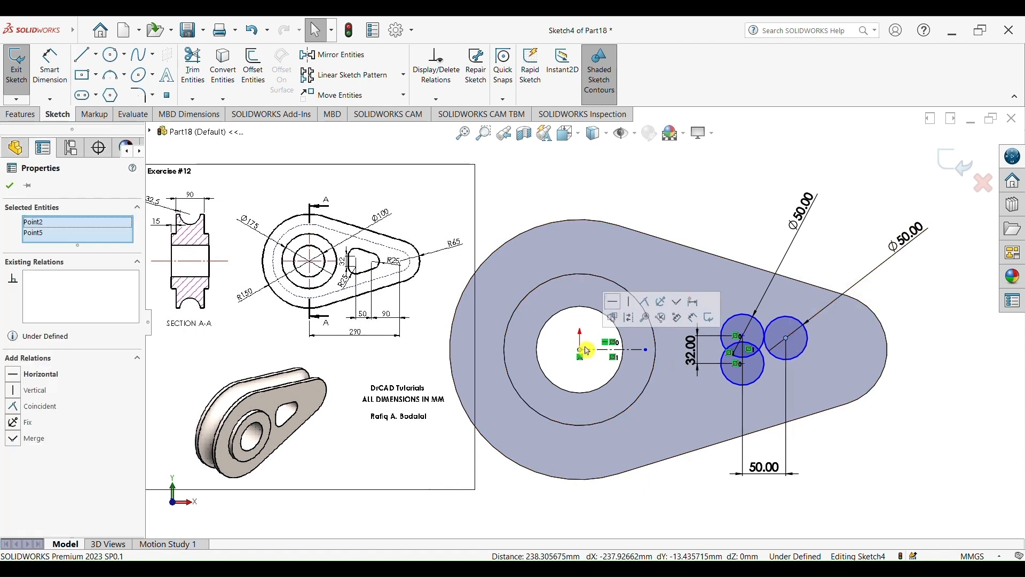
left_click(614, 301)
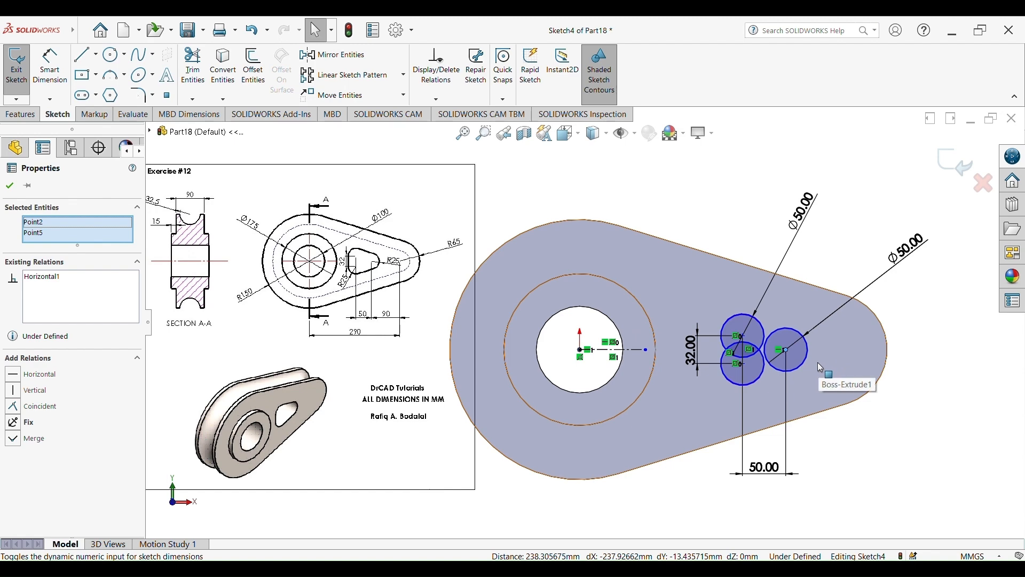
left_click(50, 67)
scroll(355, 287, "down", 8)
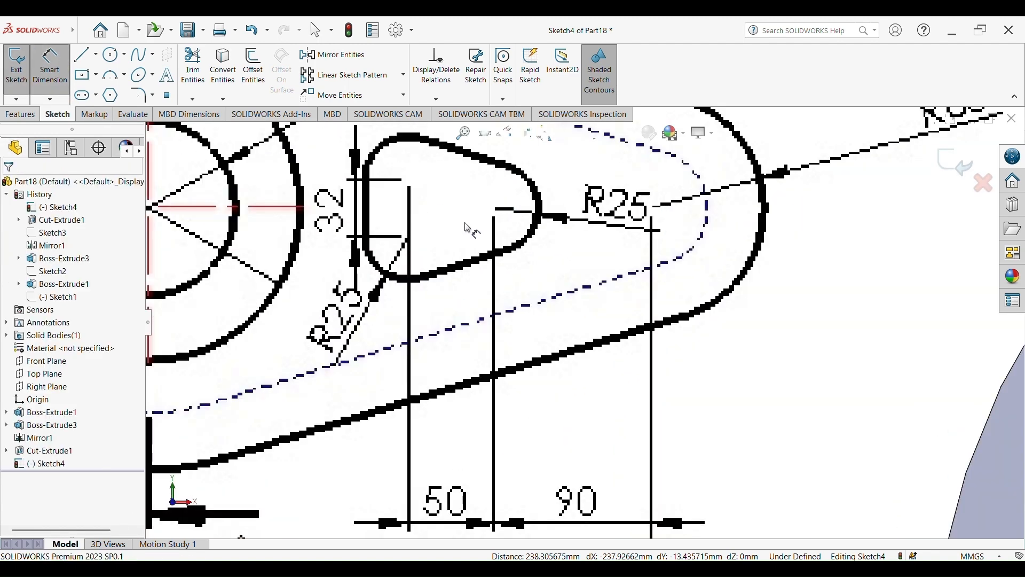
scroll(525, 216, "up", 8)
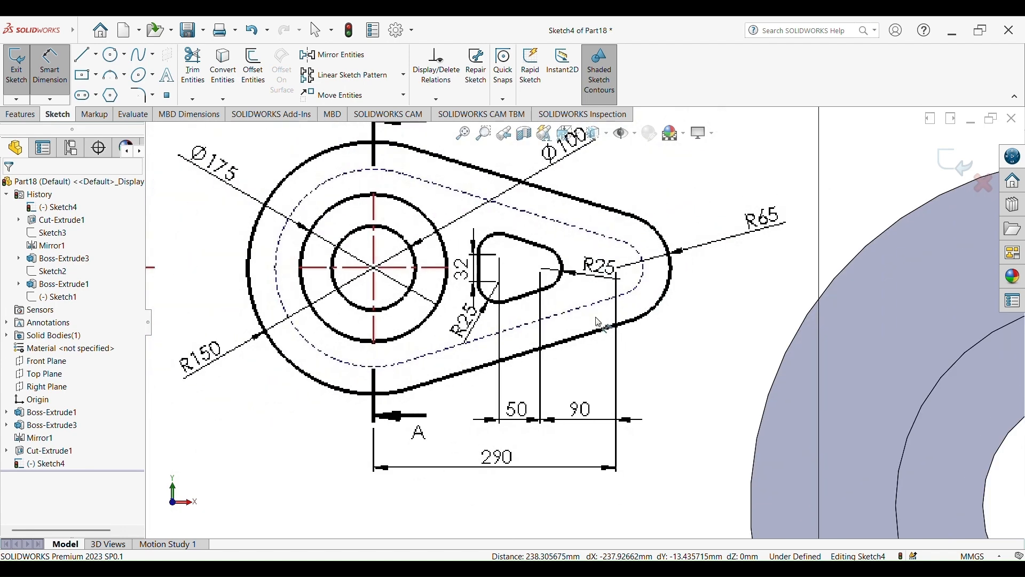
key("Escape")
scroll(820, 417, "up", 10)
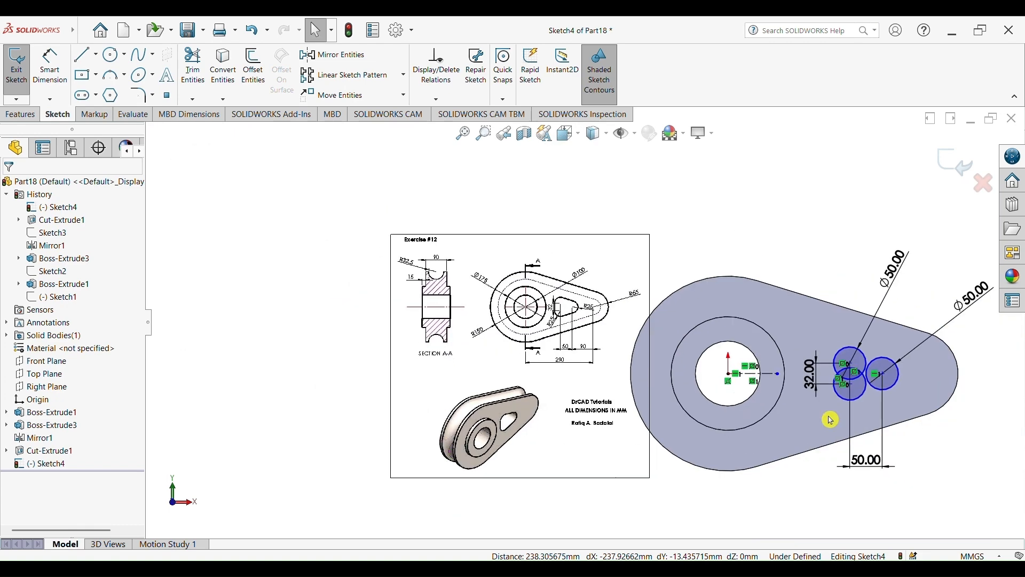
scroll(828, 416, "down", 5)
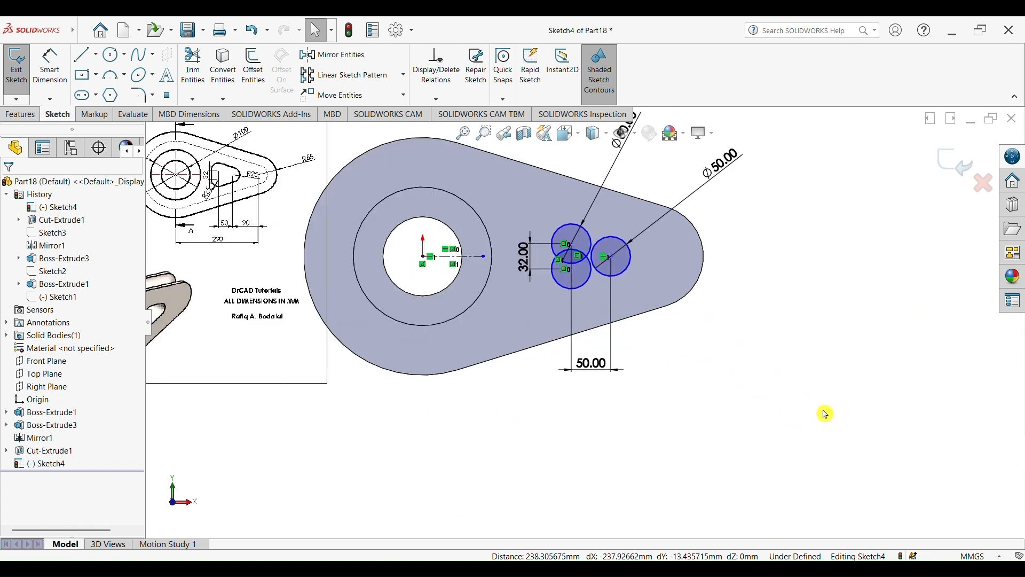
Place a sketch point at the center of the plate's rounded narrow end
left_click(167, 95)
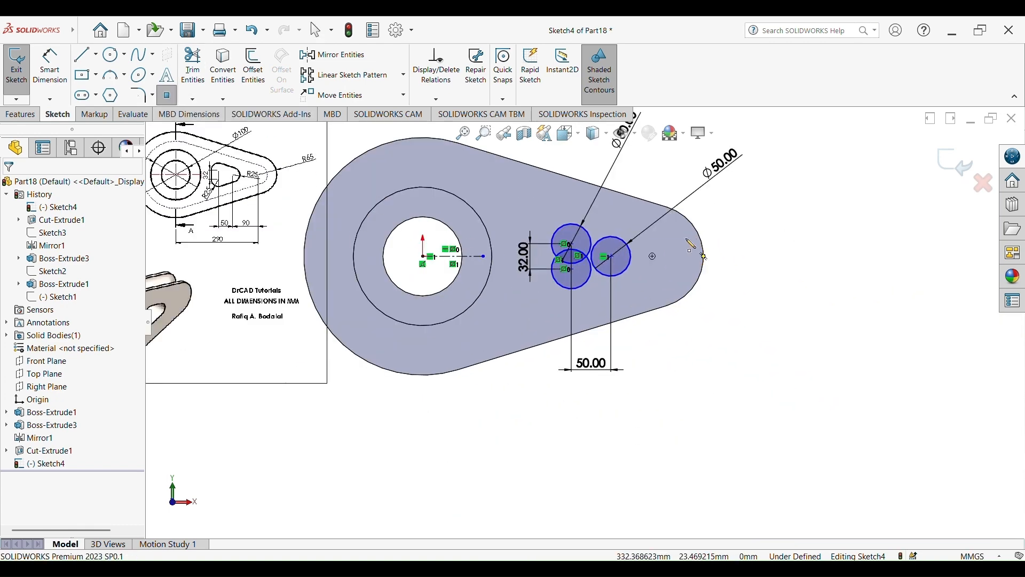
left_click(652, 260)
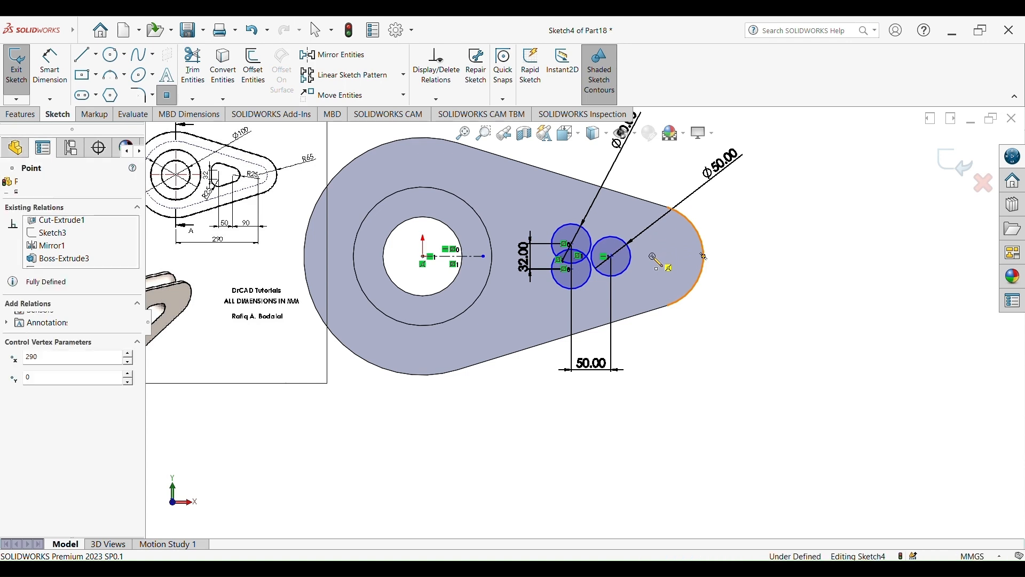
key("Escape")
Dimension the horizontal distance between the larger circle's center and the end sketch point to 90 mm
left_click(53, 68)
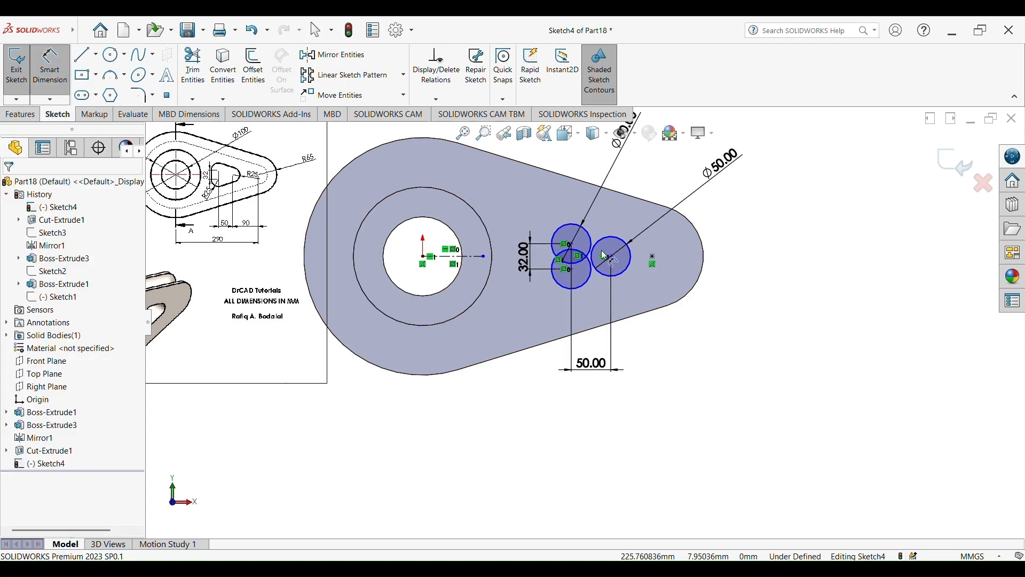
left_click(613, 259)
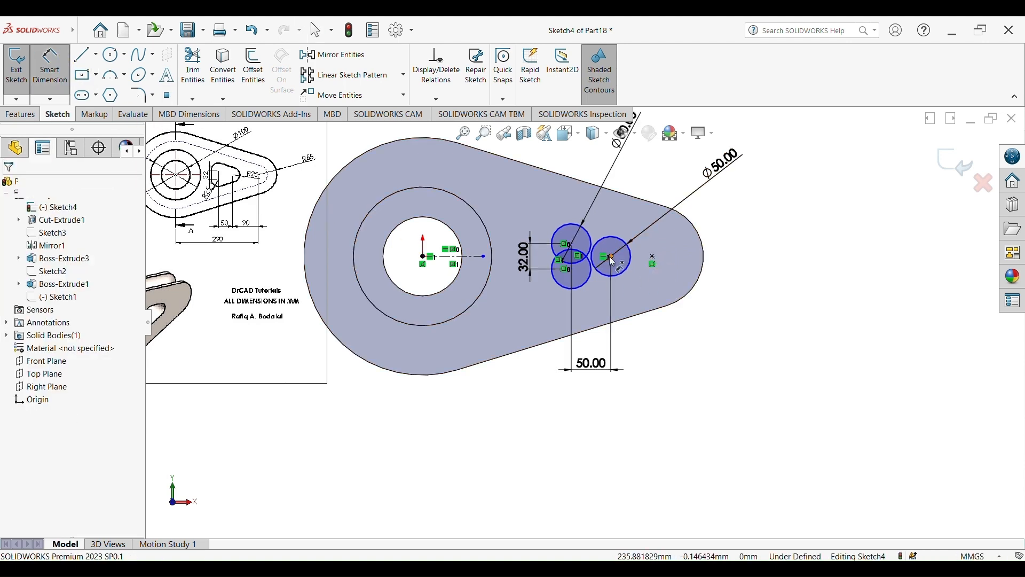
left_click(654, 261)
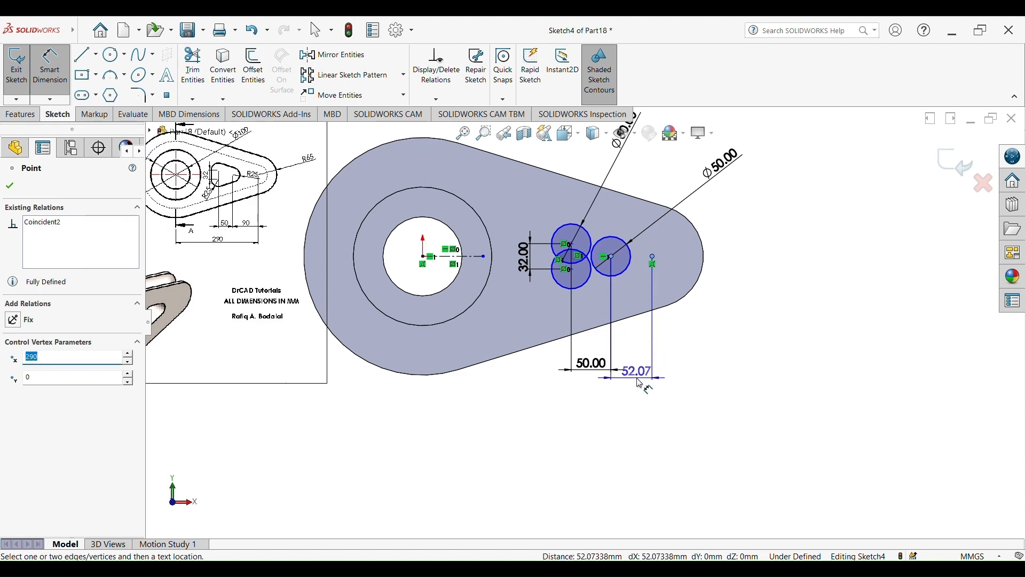
left_click(641, 384)
type("90")
key("Return")
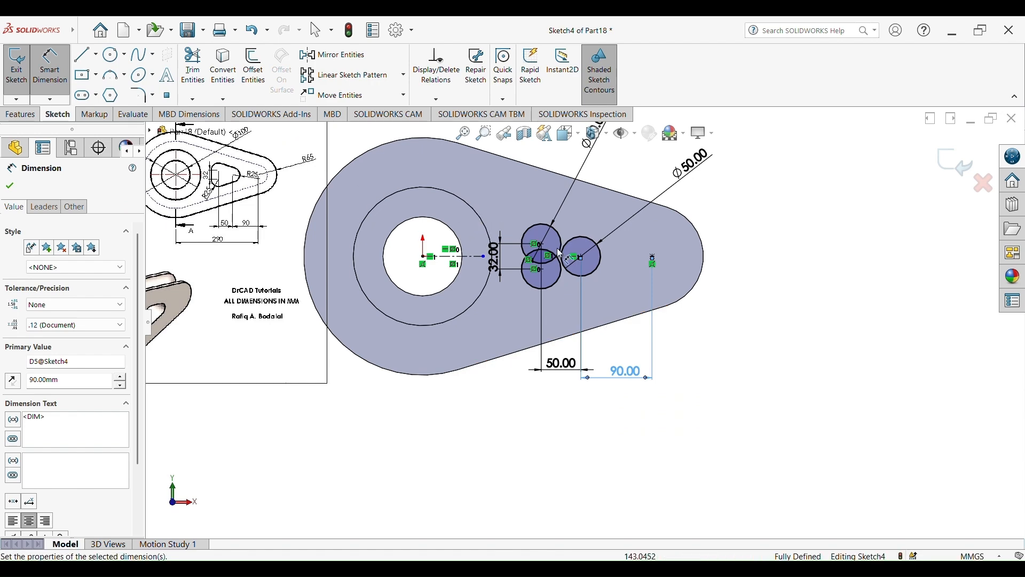
Draw a line from the upper small circle across to the top of the larger circle
scroll(557, 248, "down", 3)
scroll(603, 277, "up", 2)
scroll(603, 277, "down", 2)
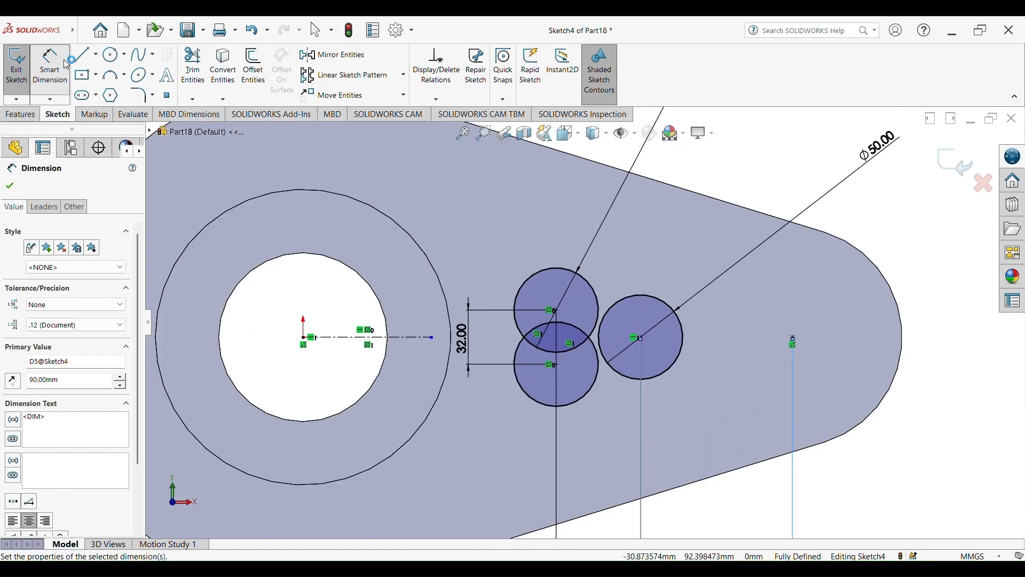
left_click(82, 54)
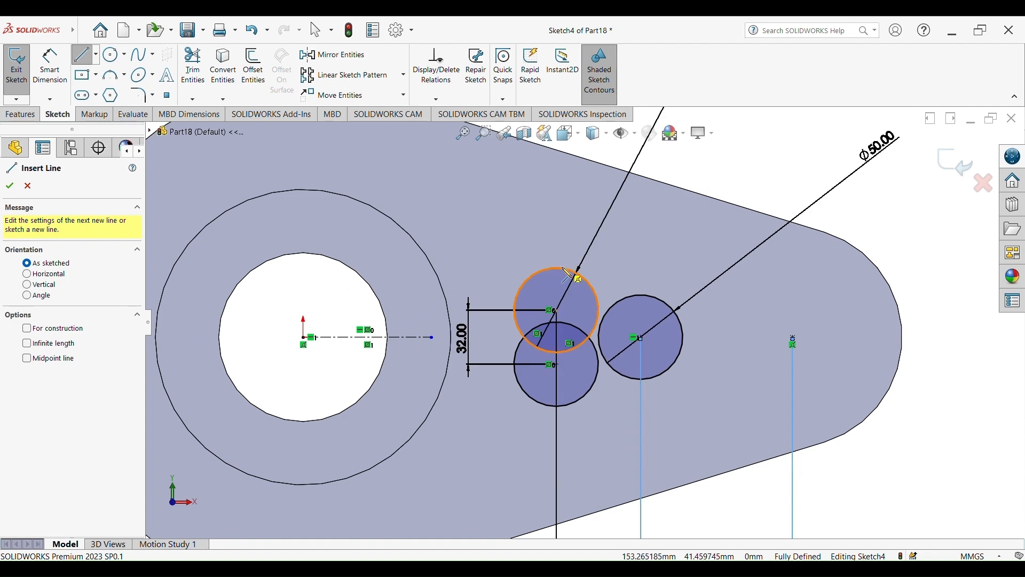
left_click(568, 275)
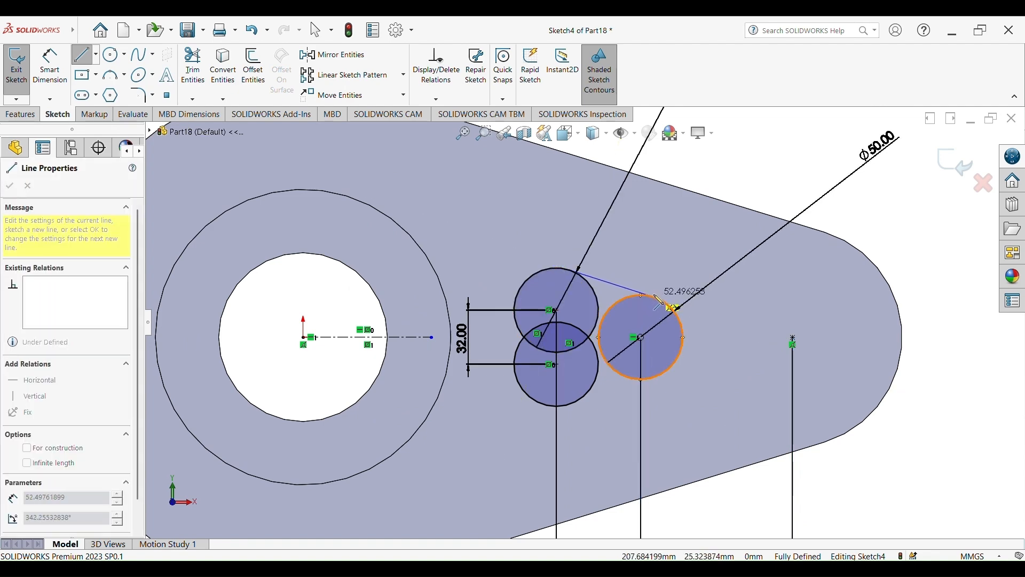
left_click(654, 279)
key("Escape")
Draw a line from the bottom of the larger circle to the bottom of the lower small circle
left_click(86, 55)
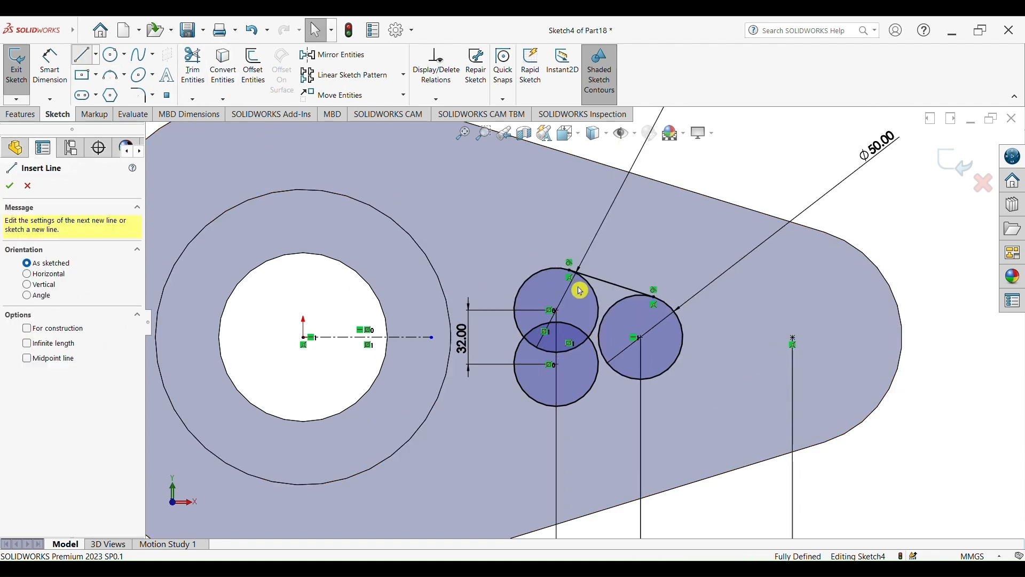
left_click(655, 379)
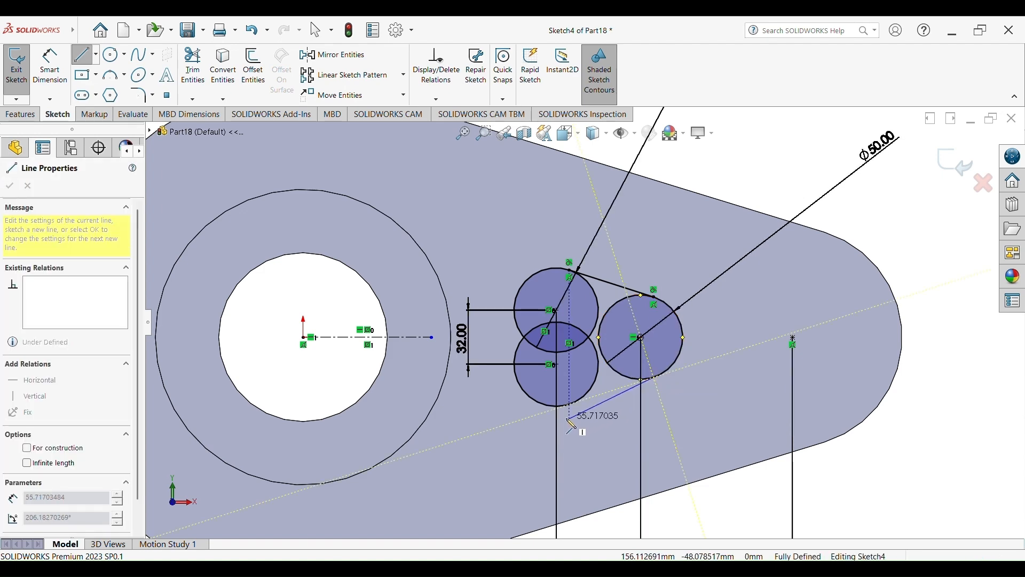
left_click(561, 406)
key("Escape")
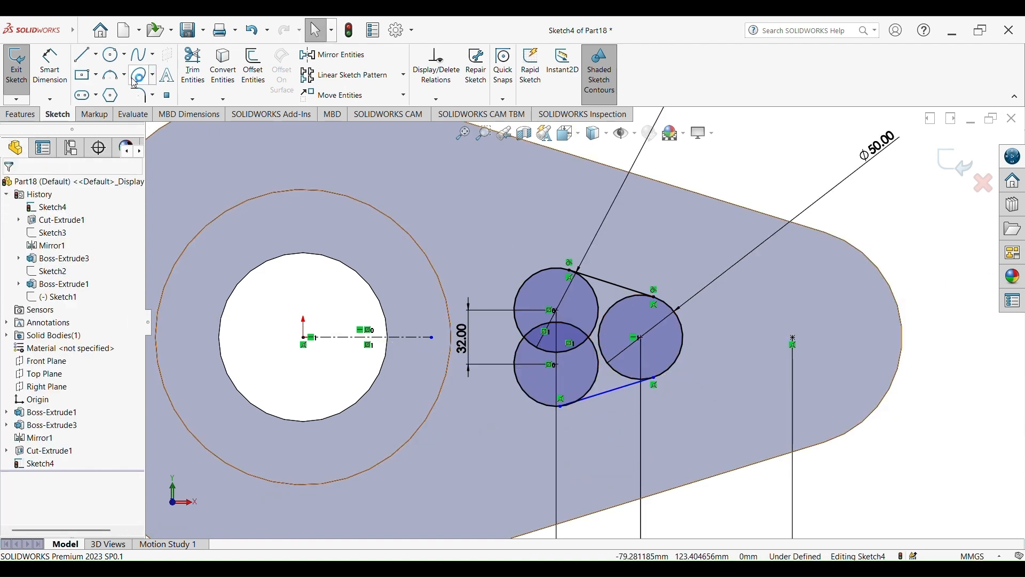
Draw a vertical line joining the left sides of the two small circles
left_click(92, 57)
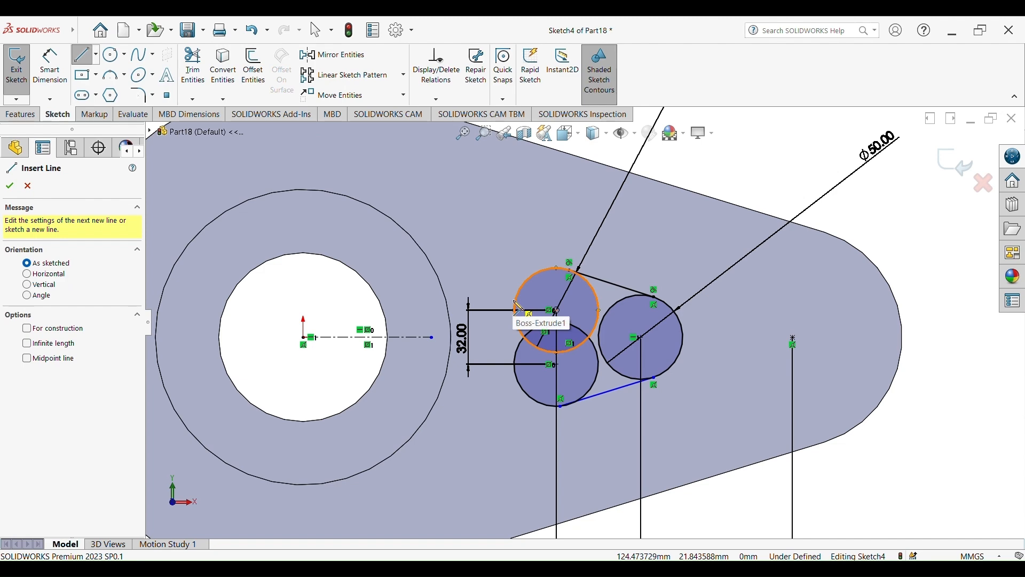
left_click(529, 314)
left_click(516, 372)
key("Escape")
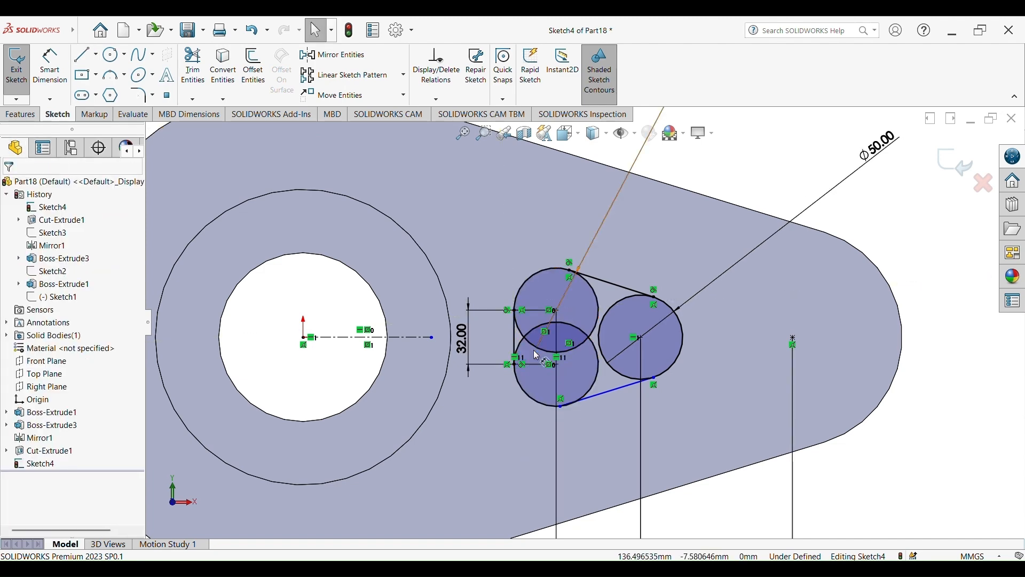
Add a Tangent relation between the larger circle and the lower connecting line
scroll(641, 342, "down", 2)
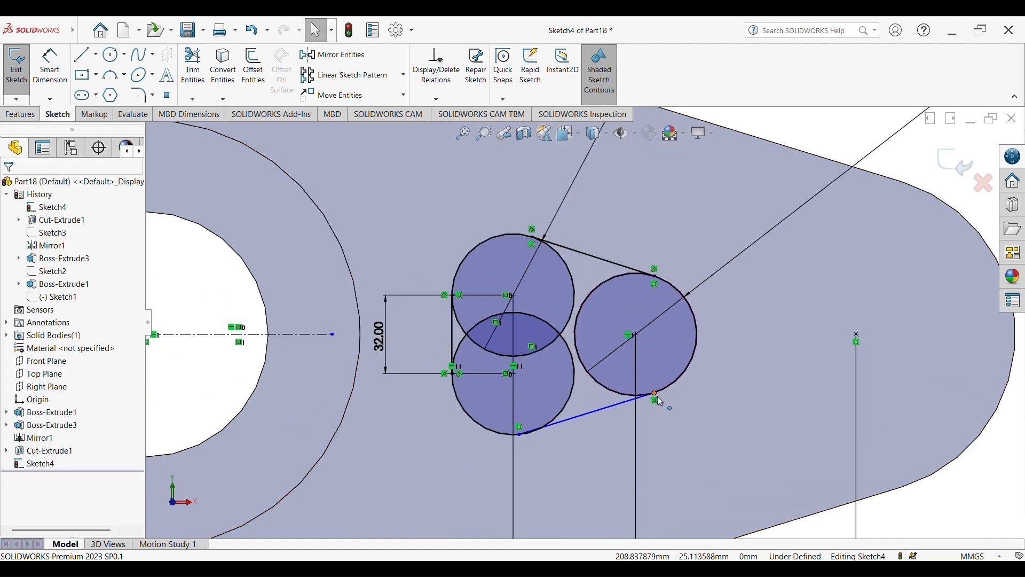
left_click(673, 391)
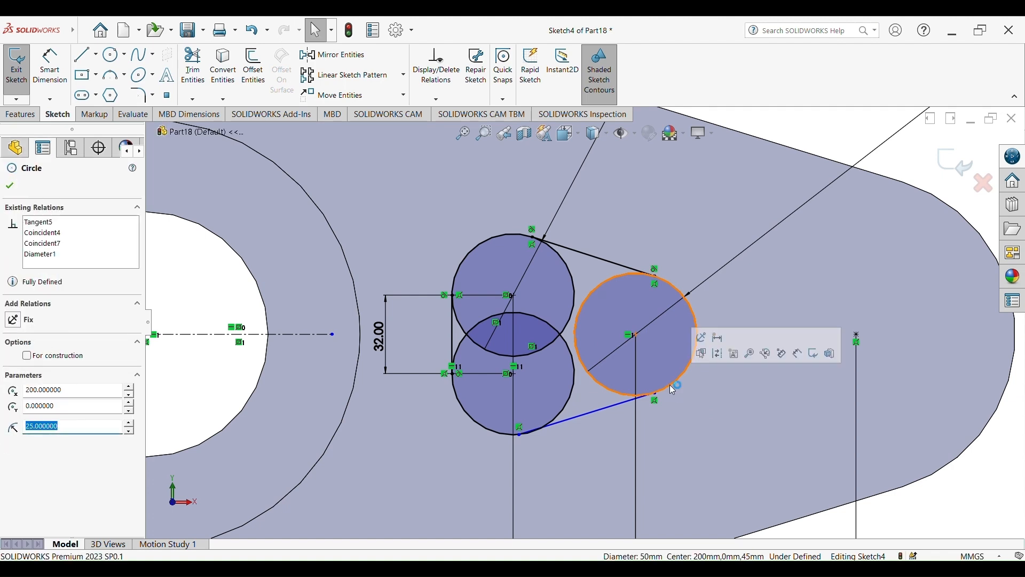
left_click(626, 403)
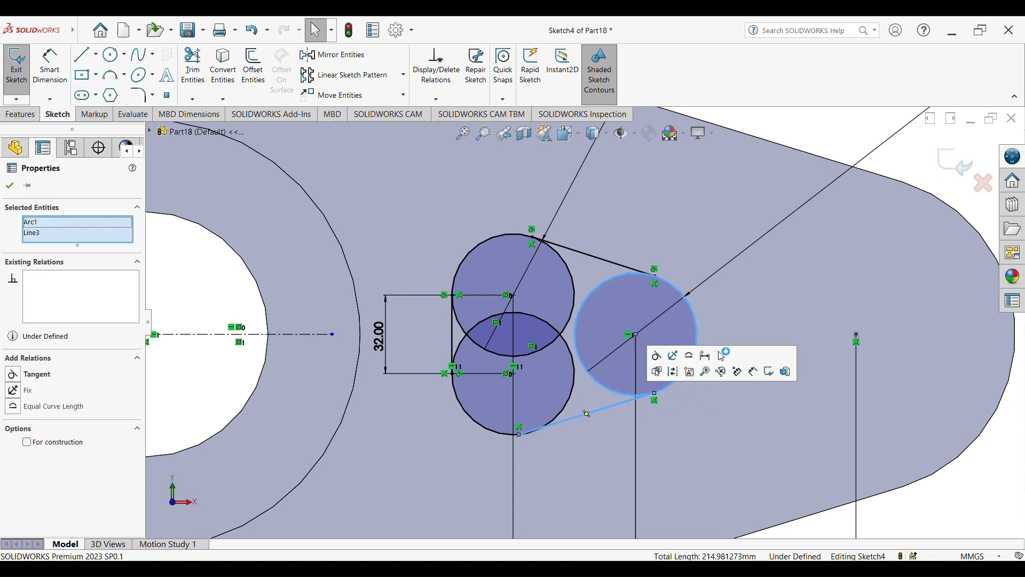
left_click(661, 361)
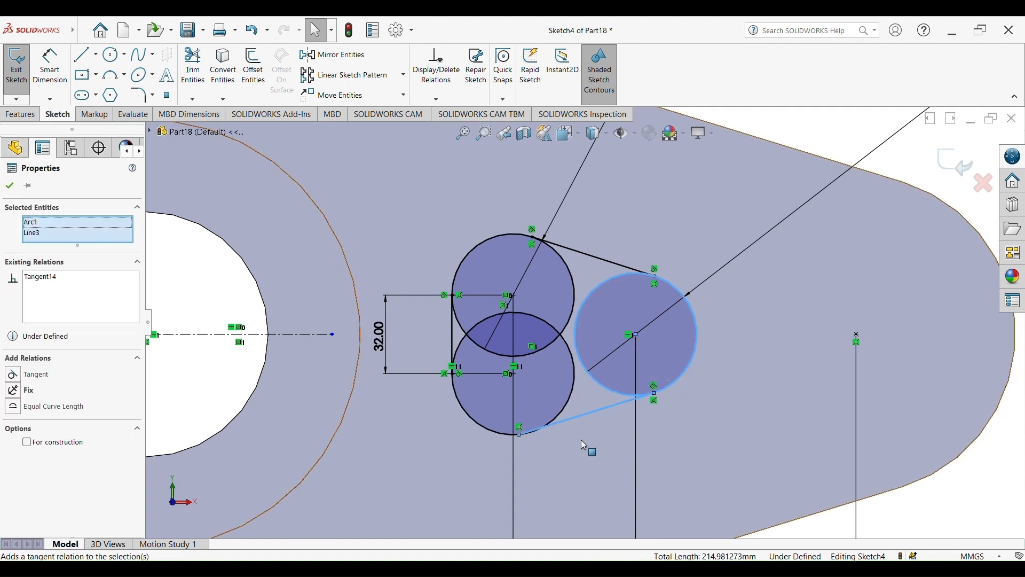
Add a Tangent relation between the lower small circle and the lower connecting line
left_click(558, 411)
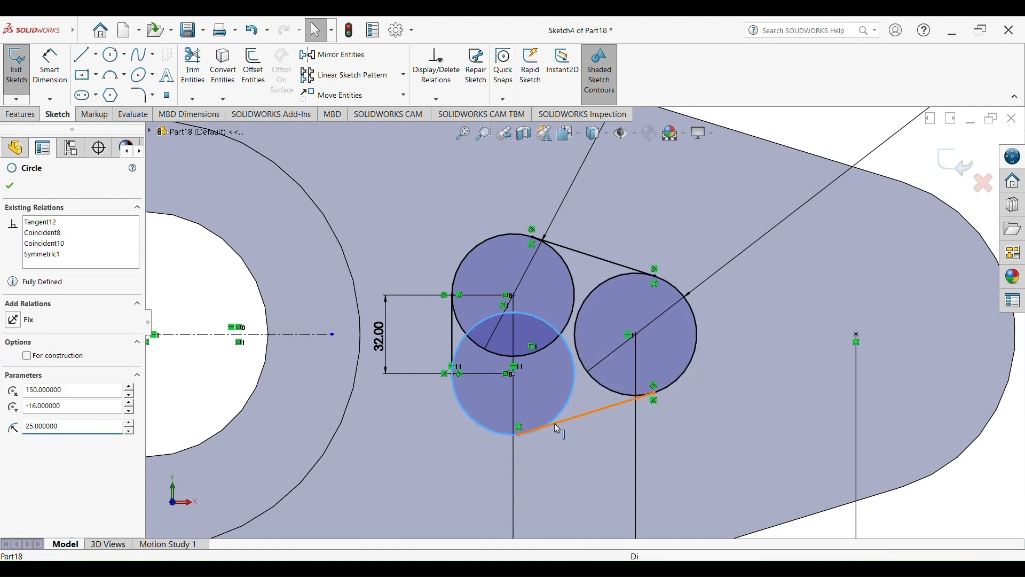
left_click(556, 422)
left_click(586, 376)
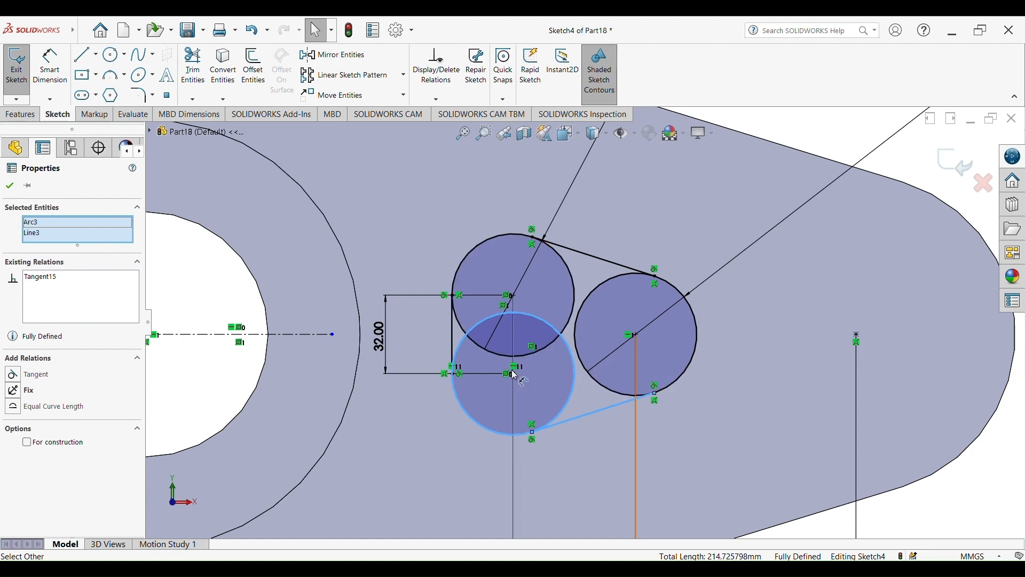
Trim away the inner arcs and overlaps so only the slot outline remains
scroll(516, 376, "up", 5)
scroll(535, 352, "down", 4)
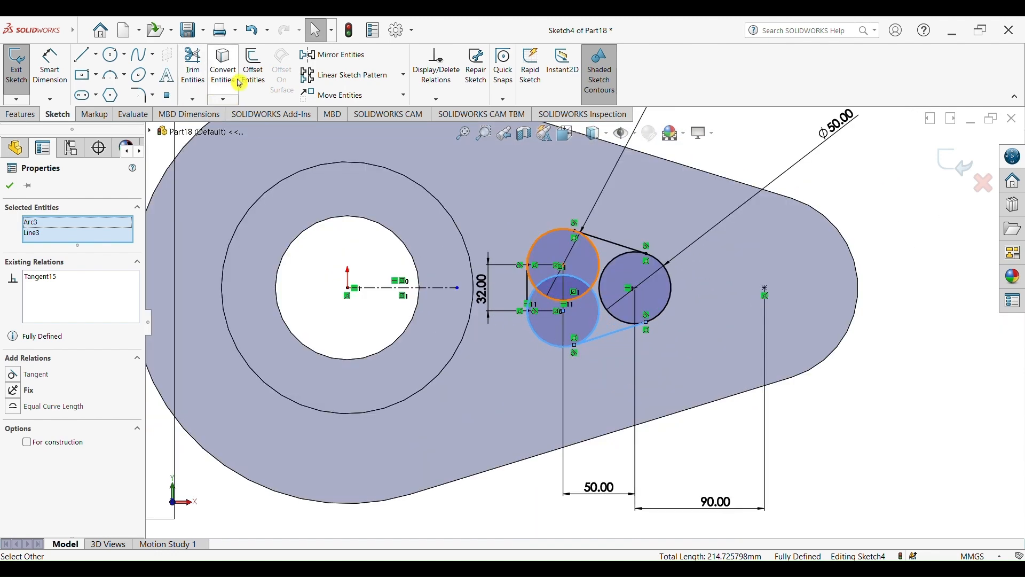
left_click(193, 66)
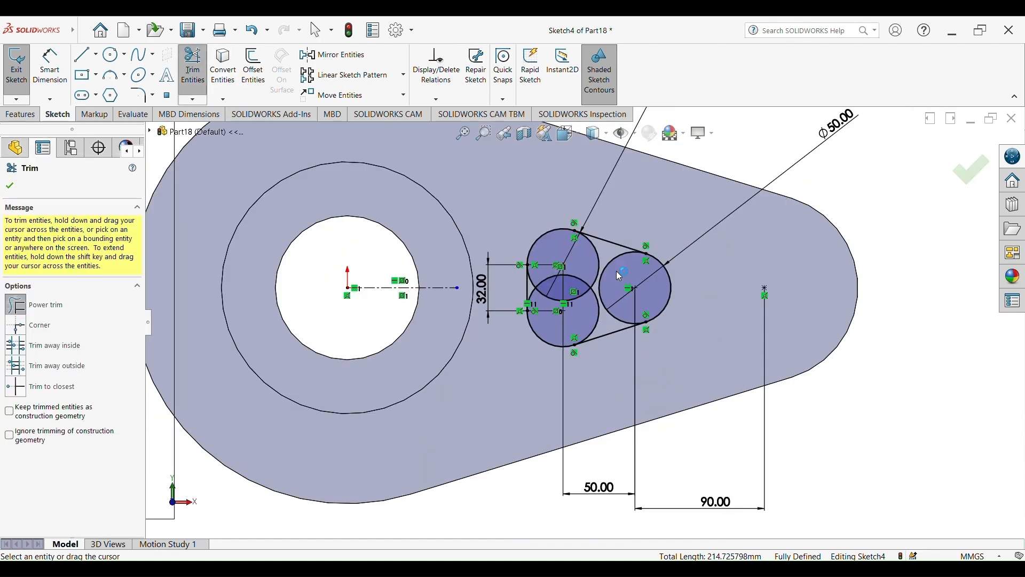
mouse_move(614, 274)
left_mouse_down()
mouse_move(588, 270)
mouse_move(575, 295)
mouse_move(550, 307)
mouse_move(537, 285)
left_mouse_up()
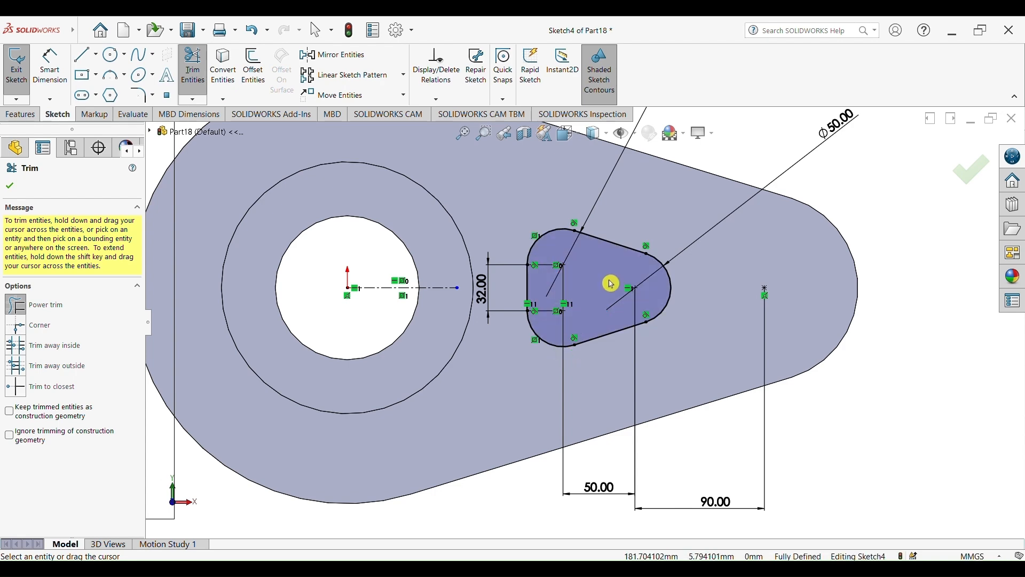
scroll(610, 281, "up", 2)
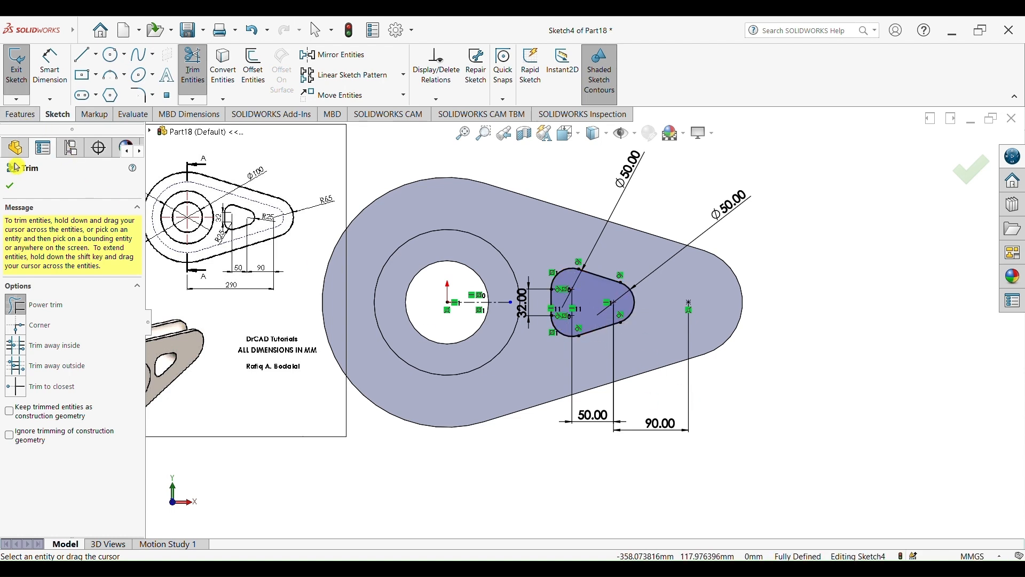
left_click(14, 186)
Cut-extrude the slot profile through the plate
left_click(23, 115)
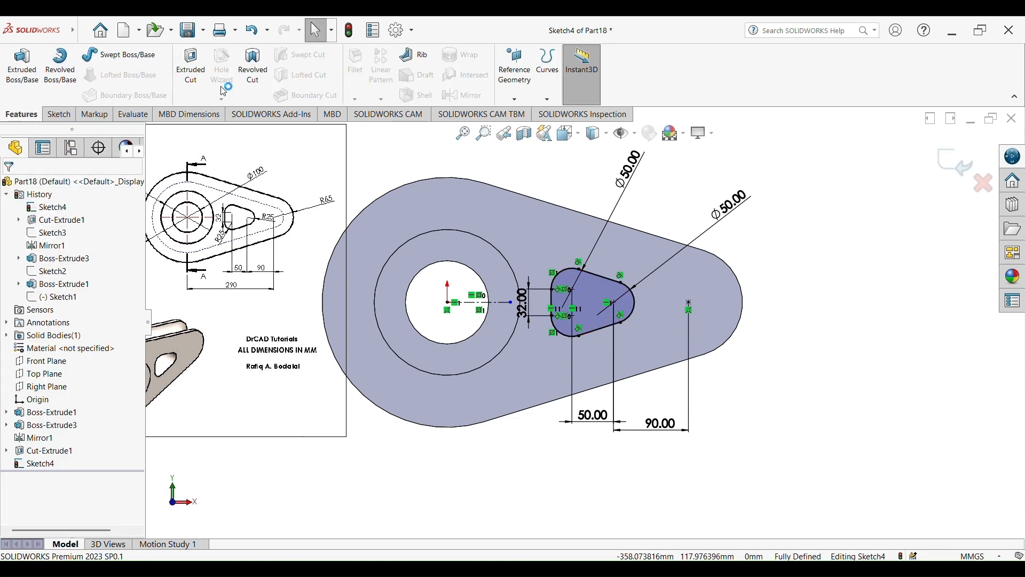
left_click(191, 64)
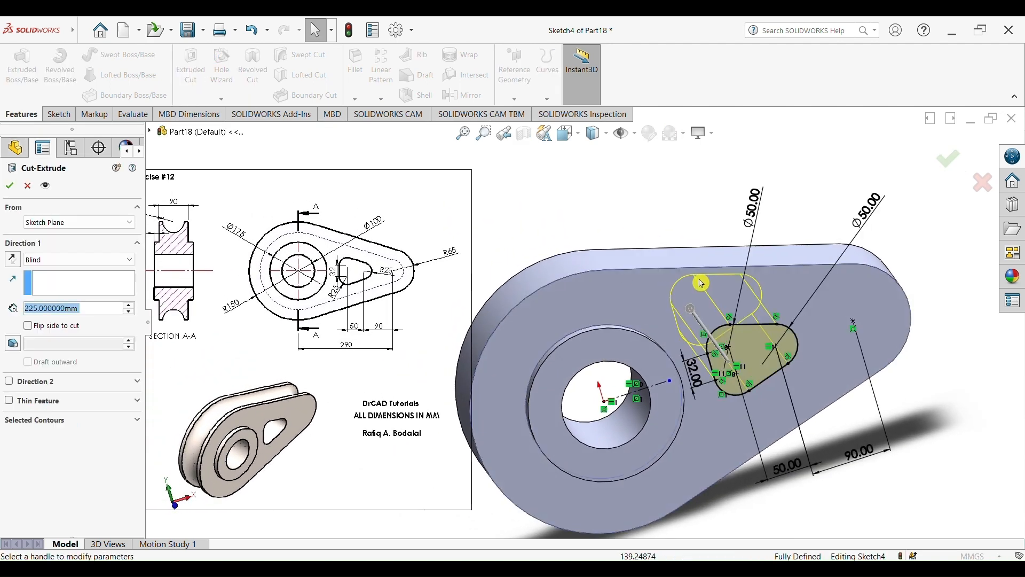
middle_click_drag(701, 283, 955, 209)
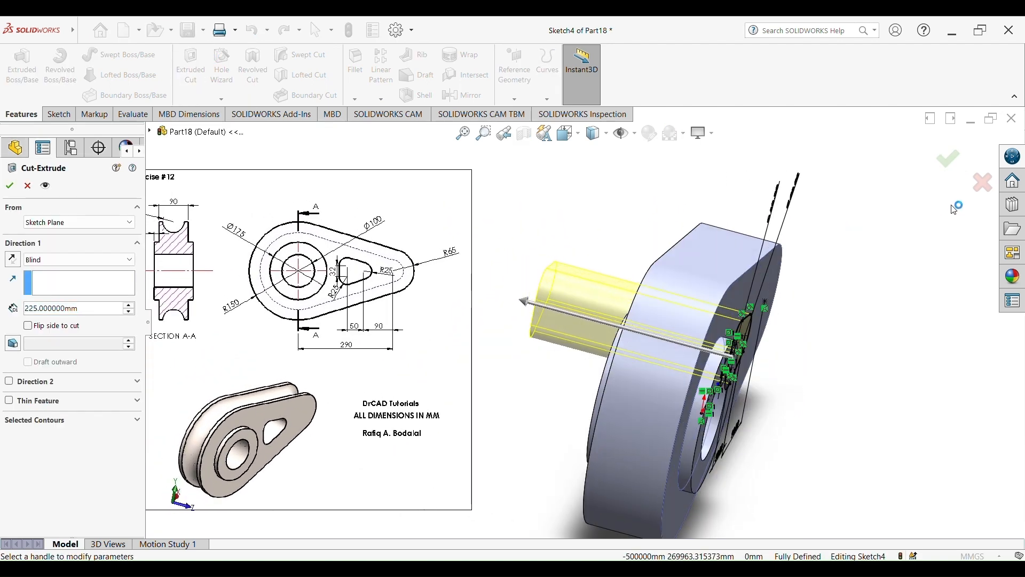
left_click(948, 166)
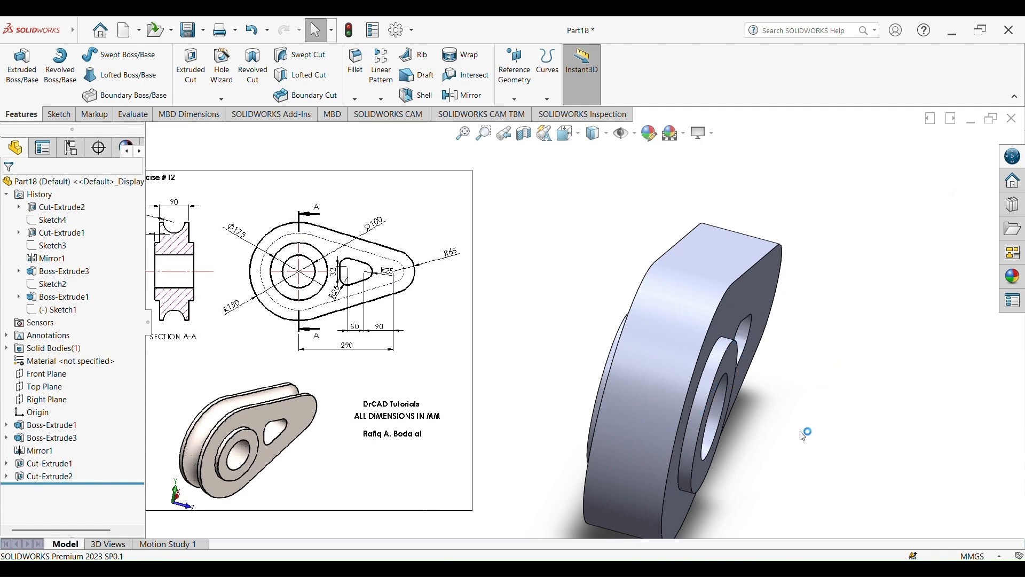
Examine the finished part and the drawing's Section A-A groove details
middle_click_drag(806, 430, 727, 431)
scroll(784, 377, "up", 4)
scroll(713, 420, "down", 2)
scroll(630, 370, "down", 3)
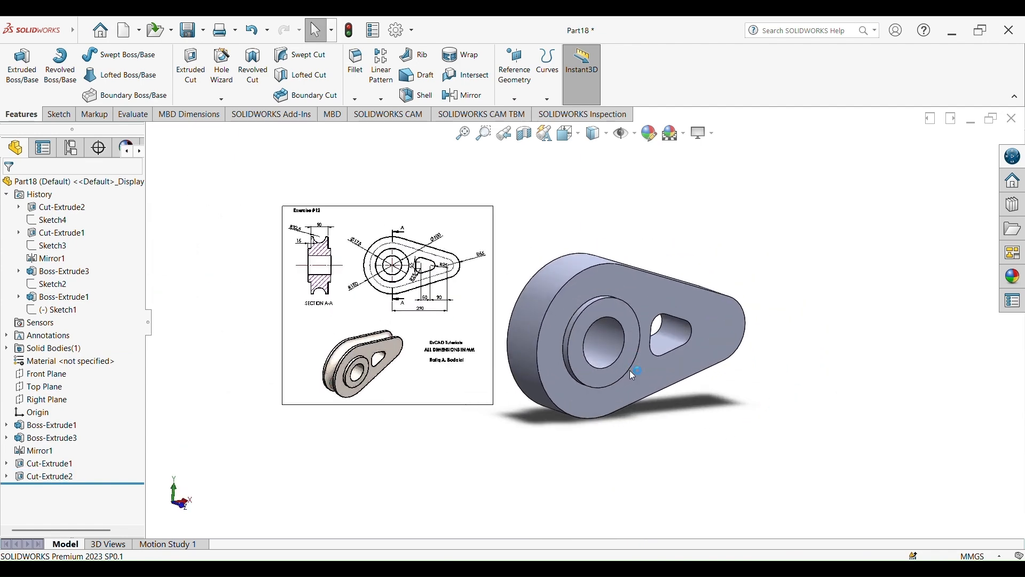
scroll(284, 367, "down", 3)
scroll(284, 367, "down", 1)
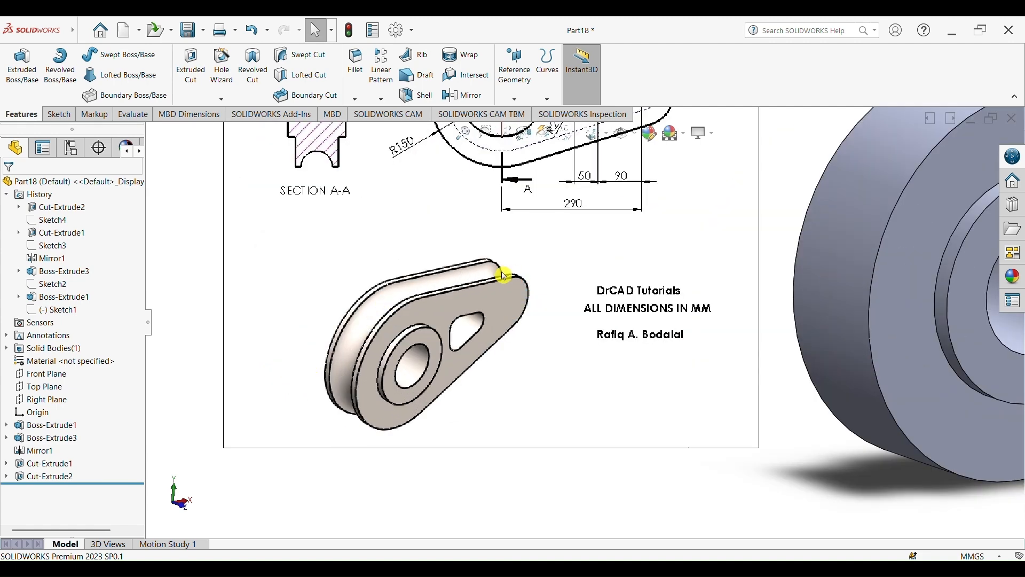
scroll(584, 322, "up", 3)
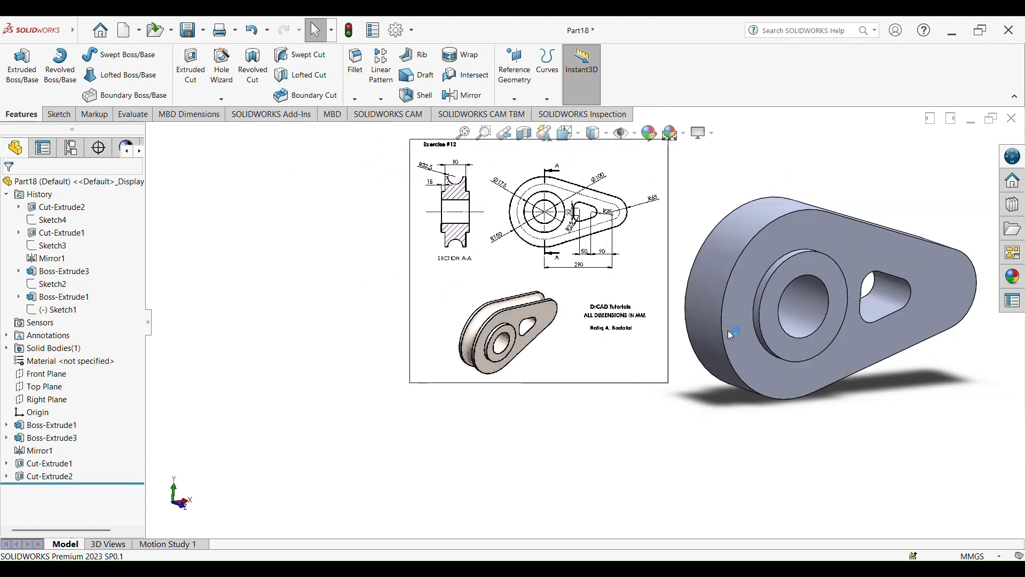
scroll(470, 216, "up", 2)
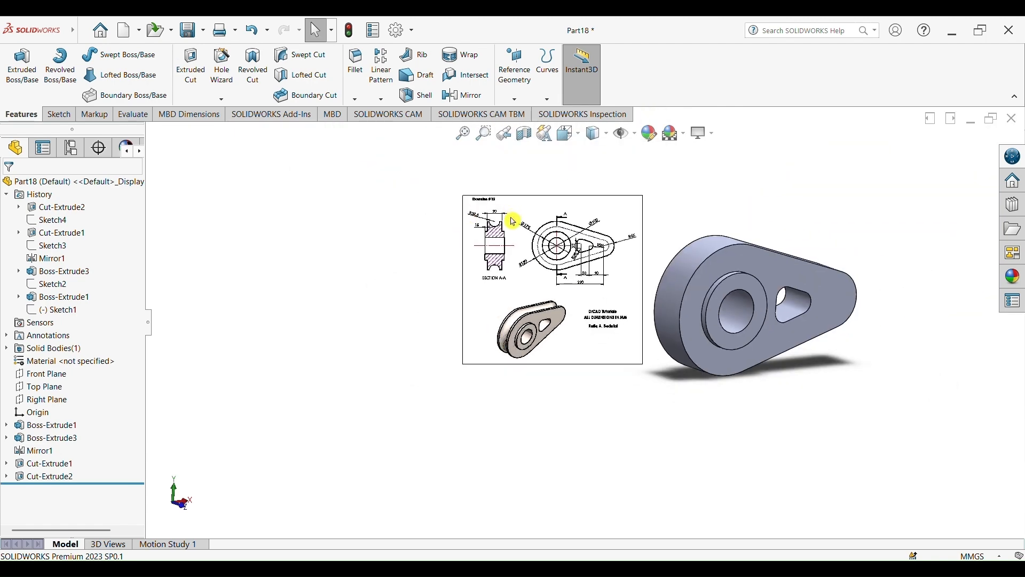
scroll(514, 221, "down", 4)
scroll(534, 258, "down", 1)
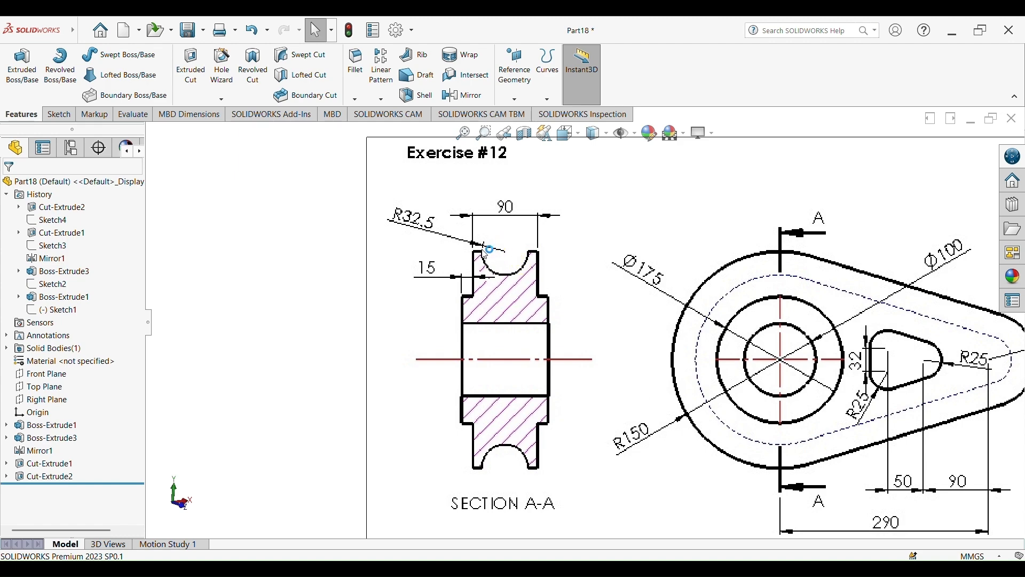
scroll(677, 314, "up", 9)
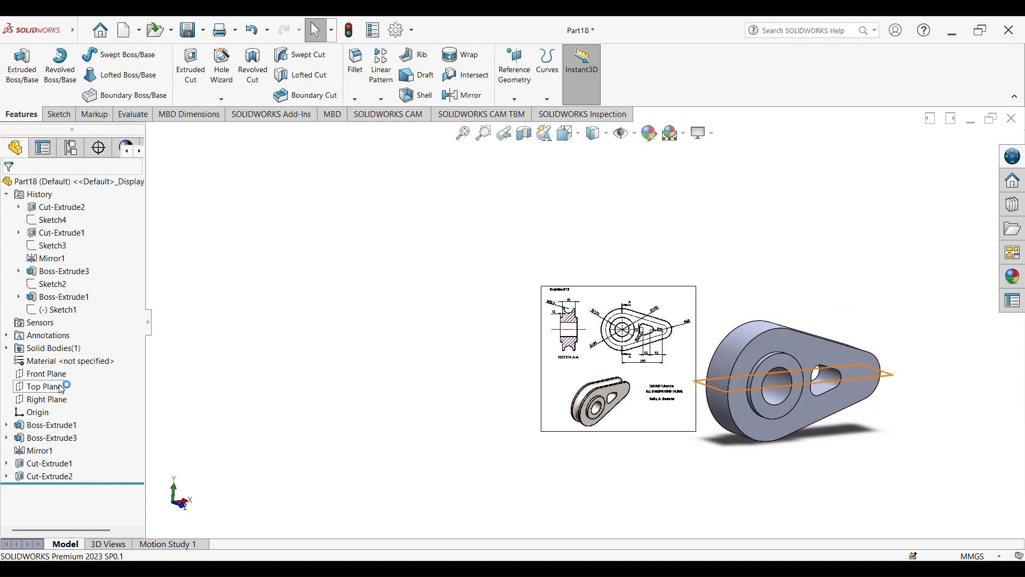
Start a sketch on the Right Plane and draw a circle centered on the part's top edge
left_click(56, 399)
left_click(65, 382)
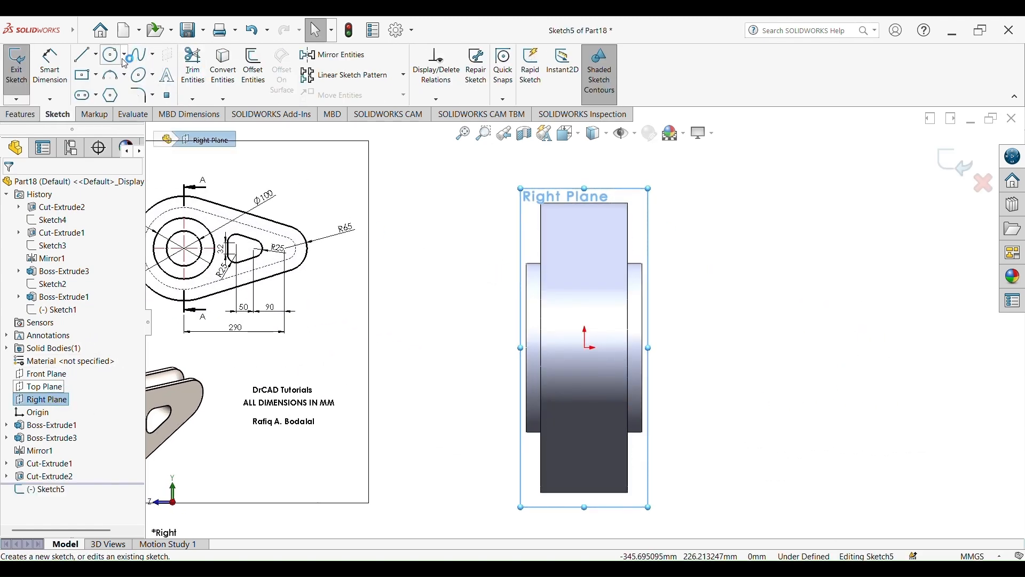
left_click(113, 55)
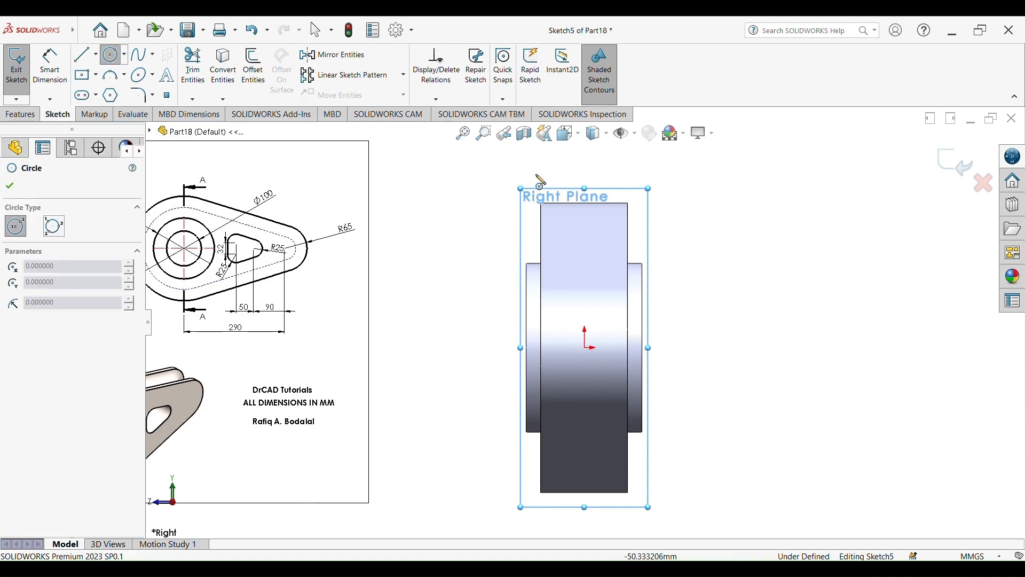
left_click(585, 203)
left_click(597, 236)
key("Escape")
scroll(412, 243, "up", 4)
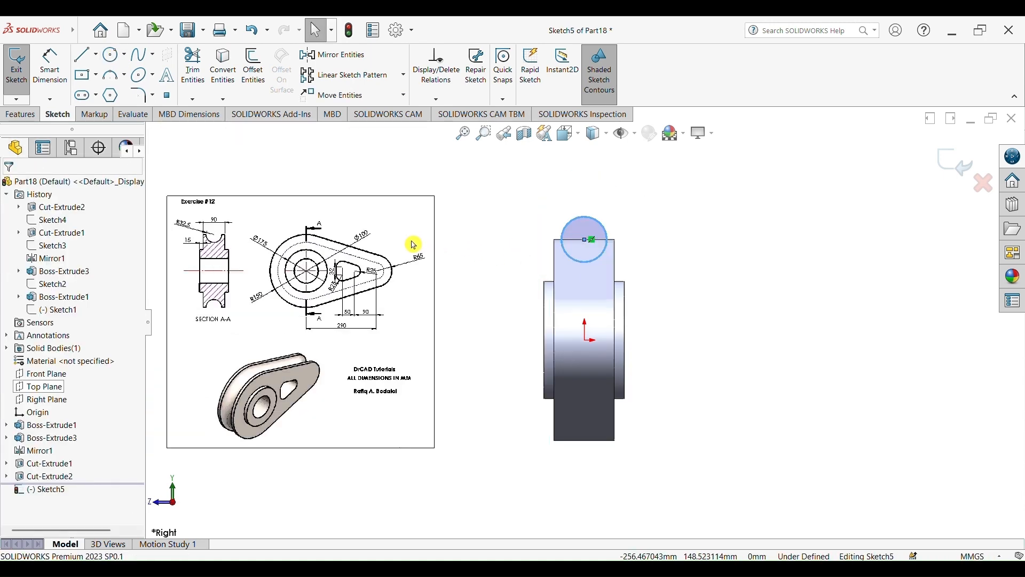
Set the circle's diameter to 32.5*2 (65 mm), matching the R32.5 groove, and exit the sketch
scroll(400, 251, "down", 10)
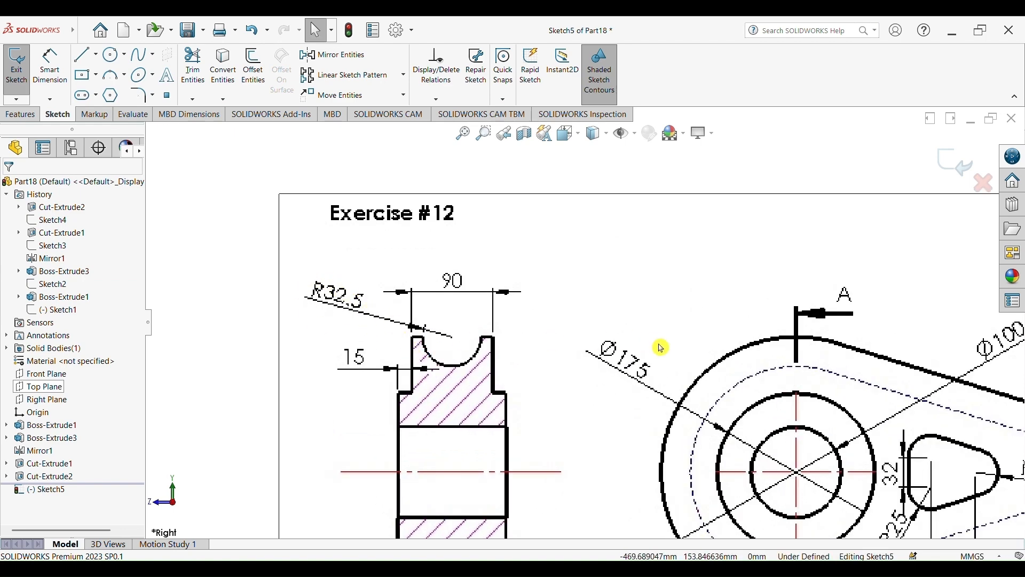
scroll(657, 348, "up", 10)
scroll(494, 208, "down", 4)
left_click(60, 75)
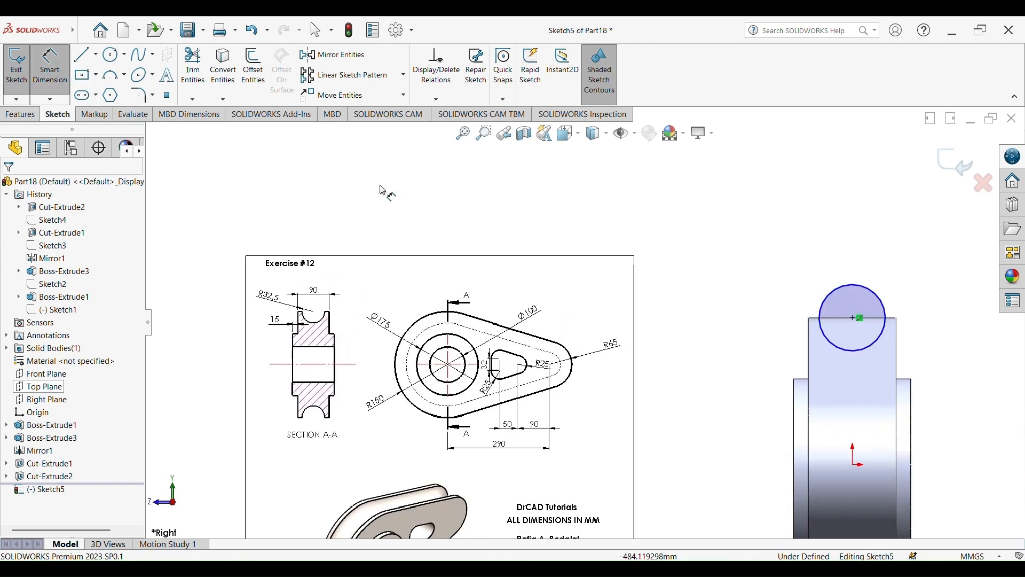
left_click(840, 291)
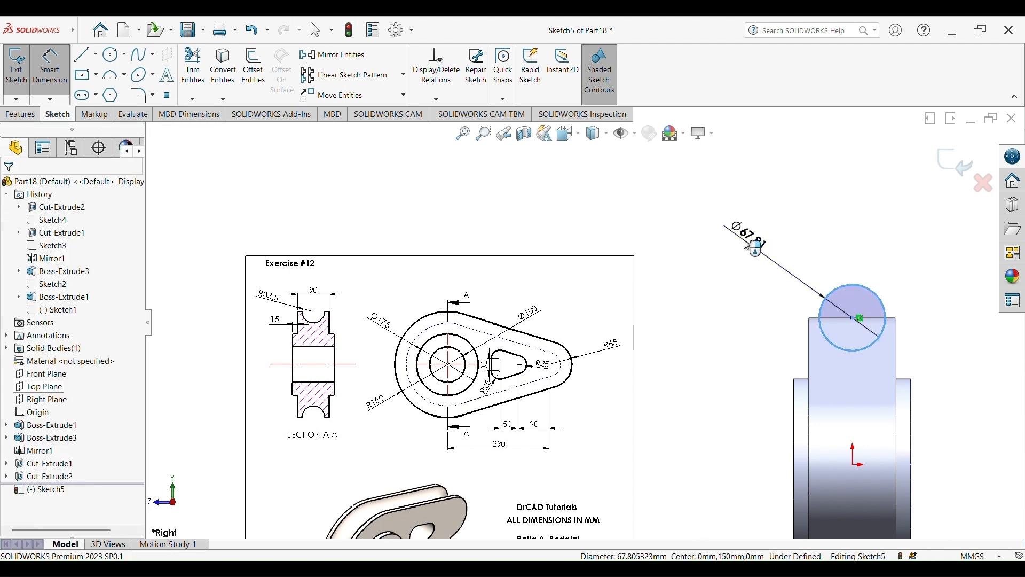
left_click(789, 294)
type("32")
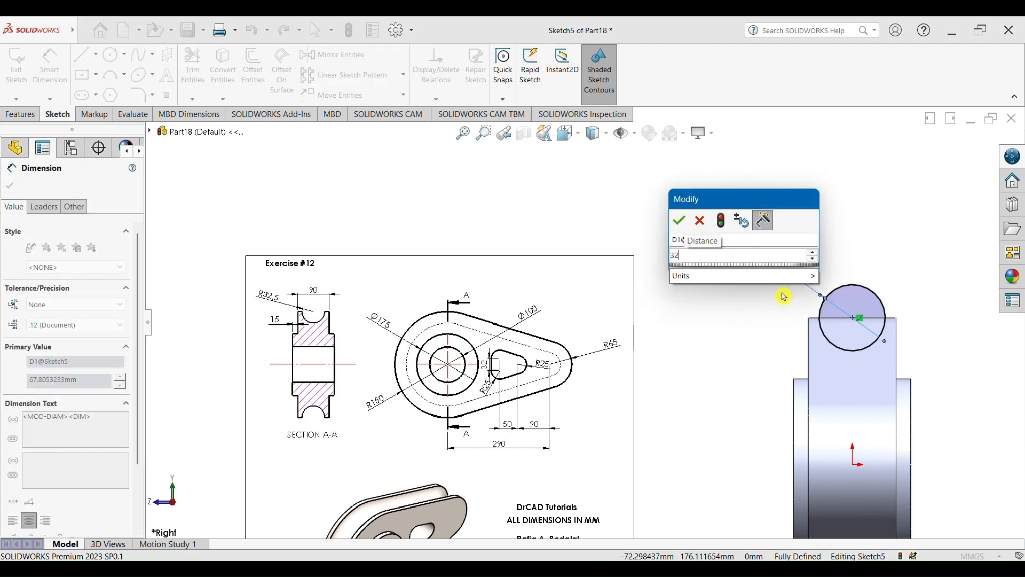
type(".5*2")
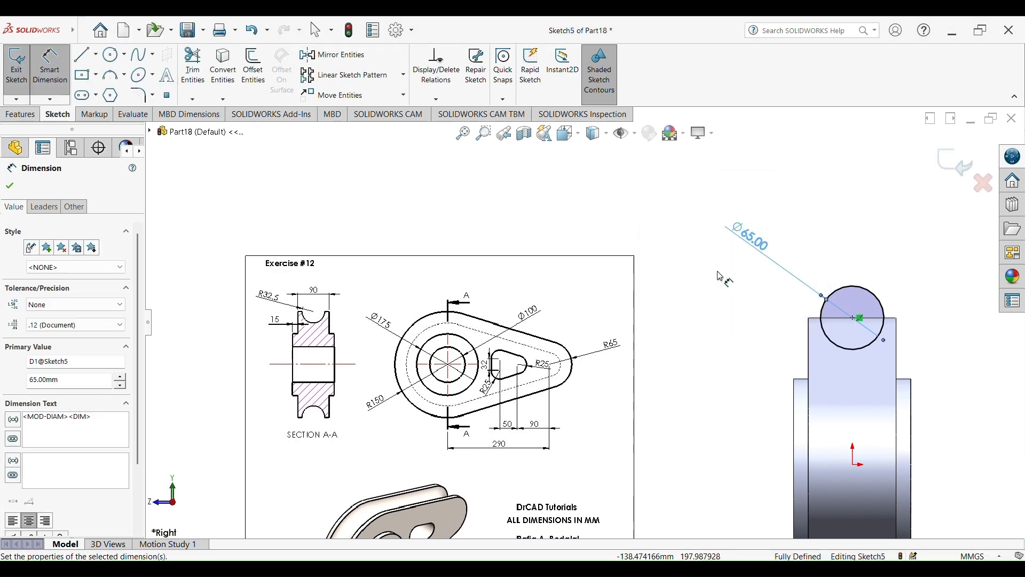
scroll(728, 275, "up", 4)
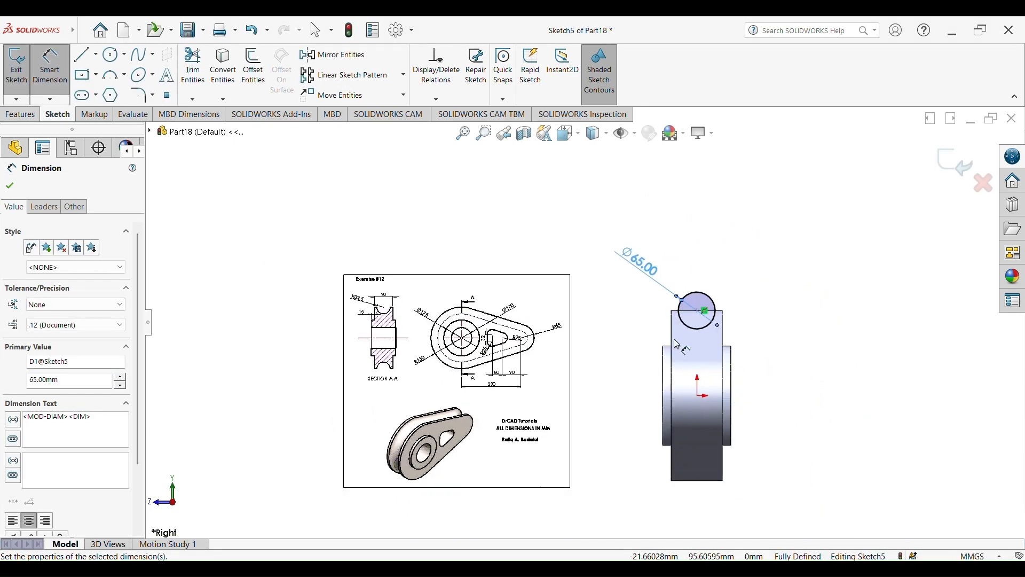
middle_click_drag(757, 365, 664, 270)
left_click(965, 174)
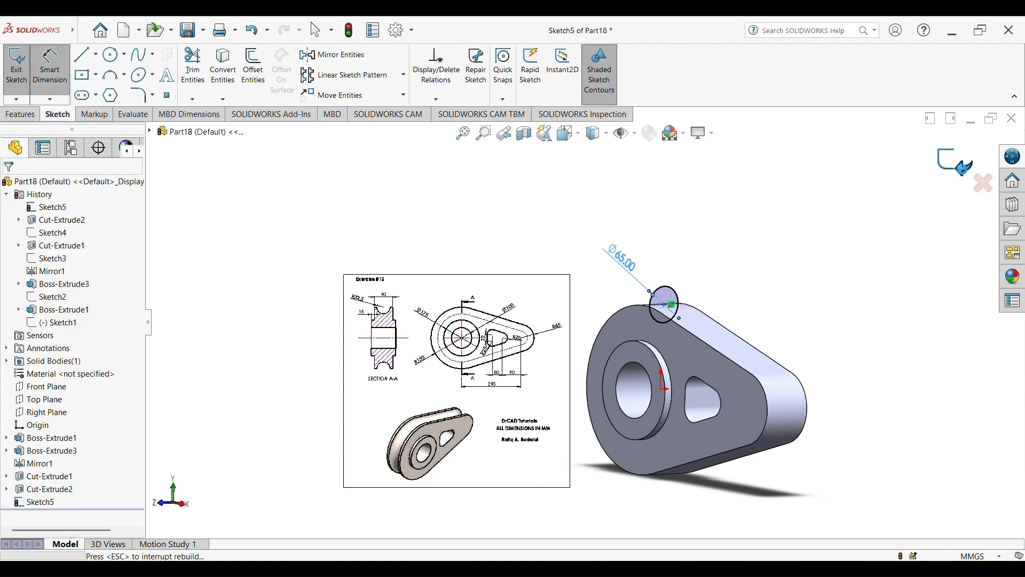
Start a sketch on the plate's front face and convert its outer edges into the sketch as the sweep path
left_click(697, 354)
left_click(746, 323)
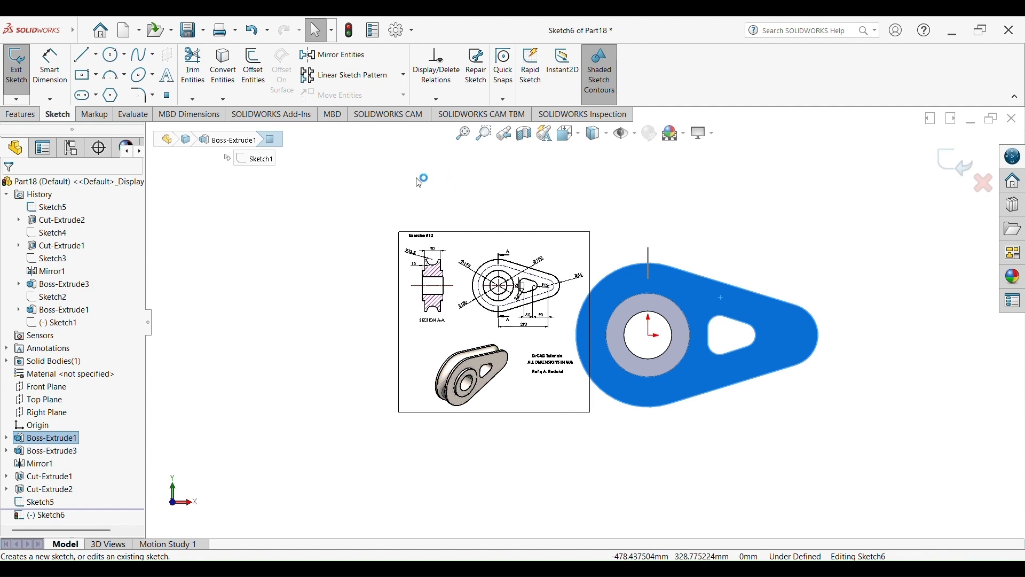
left_click(235, 68)
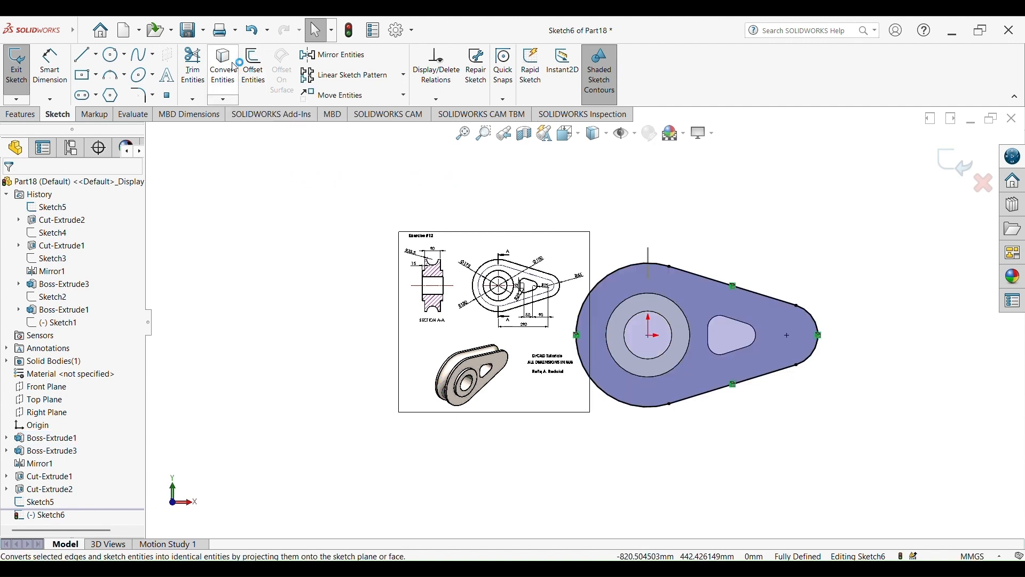
left_click(952, 172)
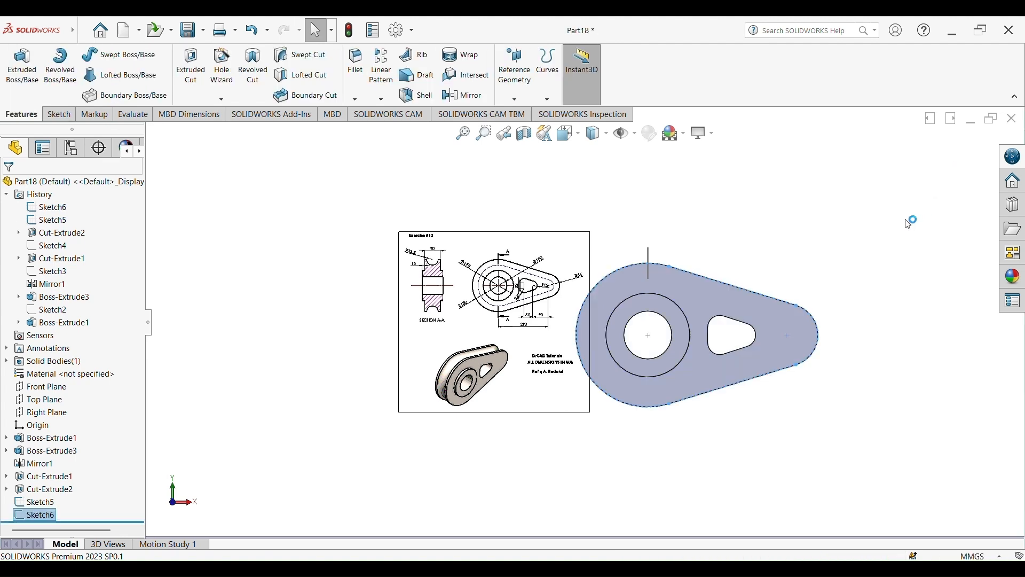
left_click(851, 286)
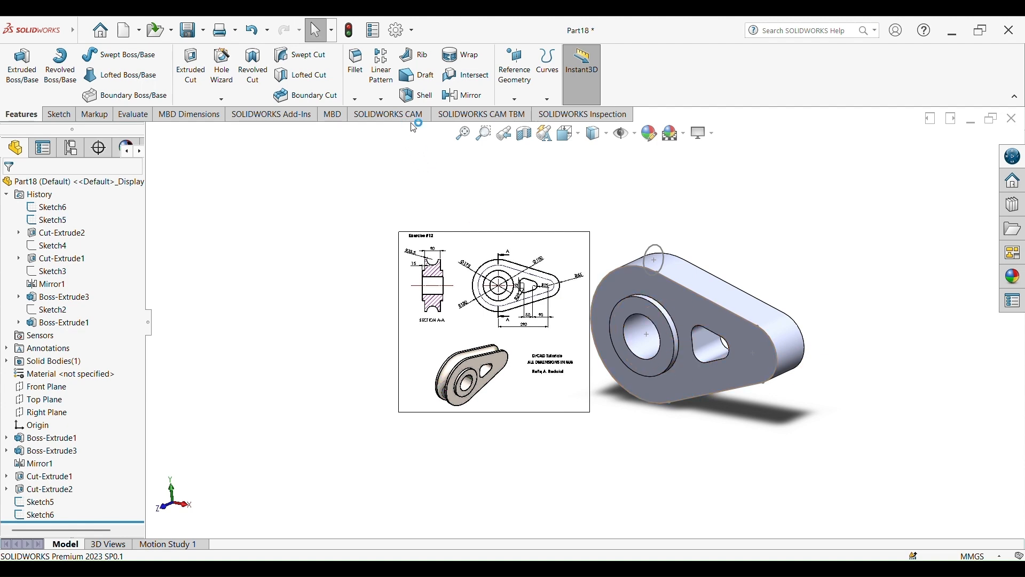
Create a Swept Cut using the circle sketch as profile and the converted outline as path to form the rim groove
left_click(300, 55)
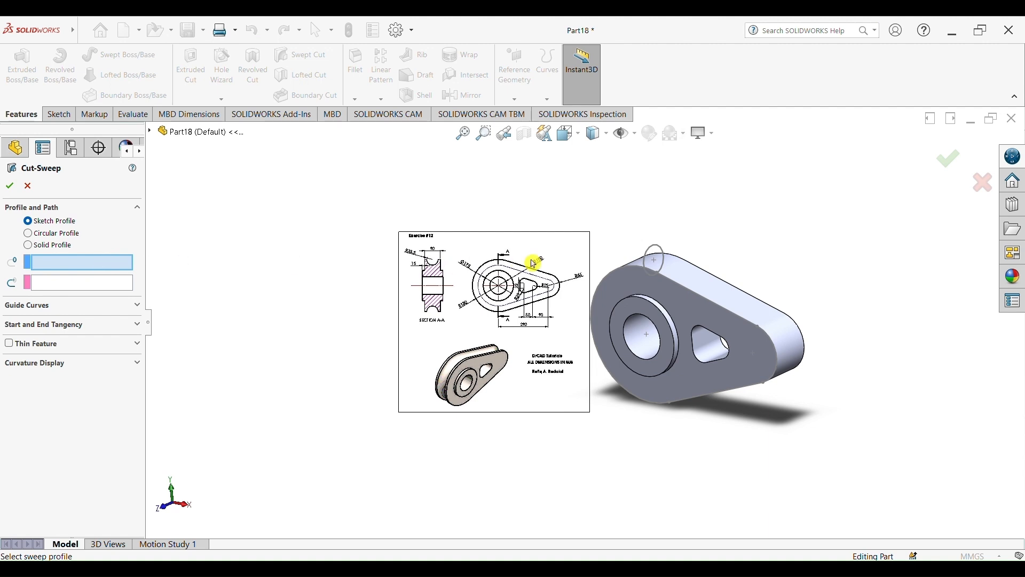
left_click(661, 249)
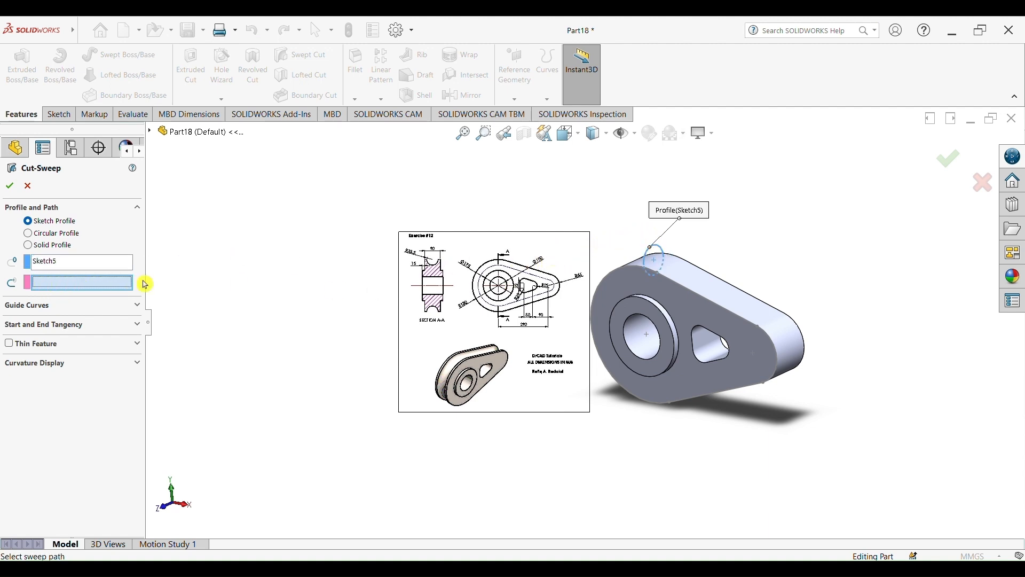
left_click(675, 283)
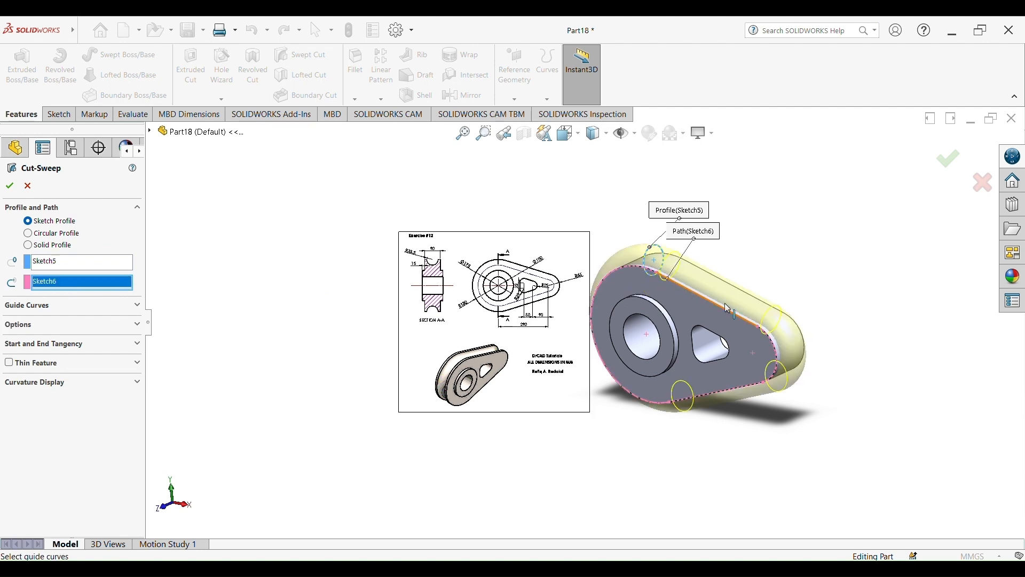
mouse_move(801, 262)
middle_mouse_down()
mouse_move(885, 251)
mouse_move(742, 262)
mouse_move(854, 279)
mouse_move(840, 267)
mouse_move(785, 272)
mouse_move(803, 288)
mouse_move(790, 307)
mouse_move(827, 327)
middle_mouse_up()
left_click(948, 157)
left_click(840, 267)
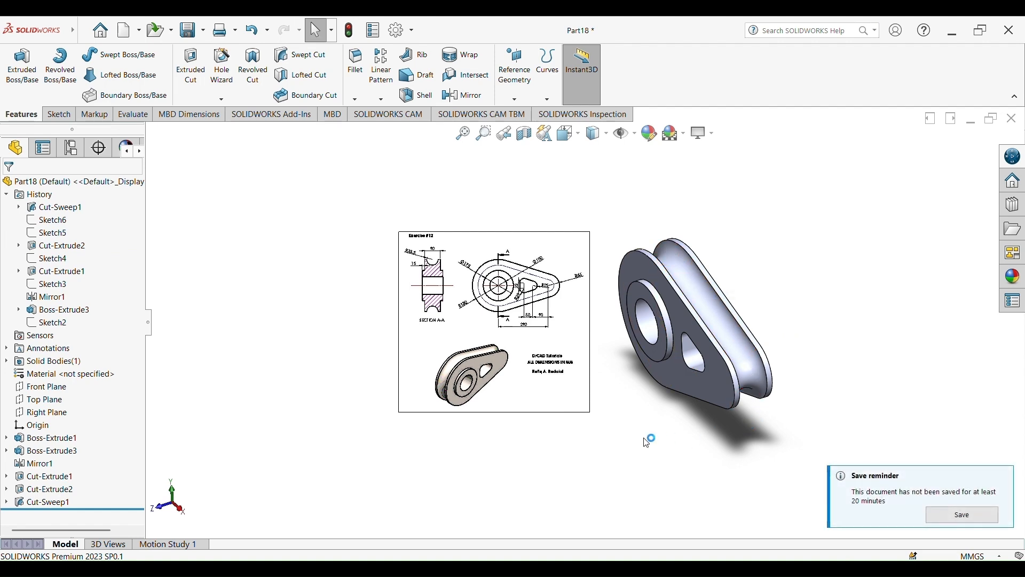
Dismiss the save reminder and delete the reference drawing image from the graphics area
middle_click_drag(622, 445, 671, 437)
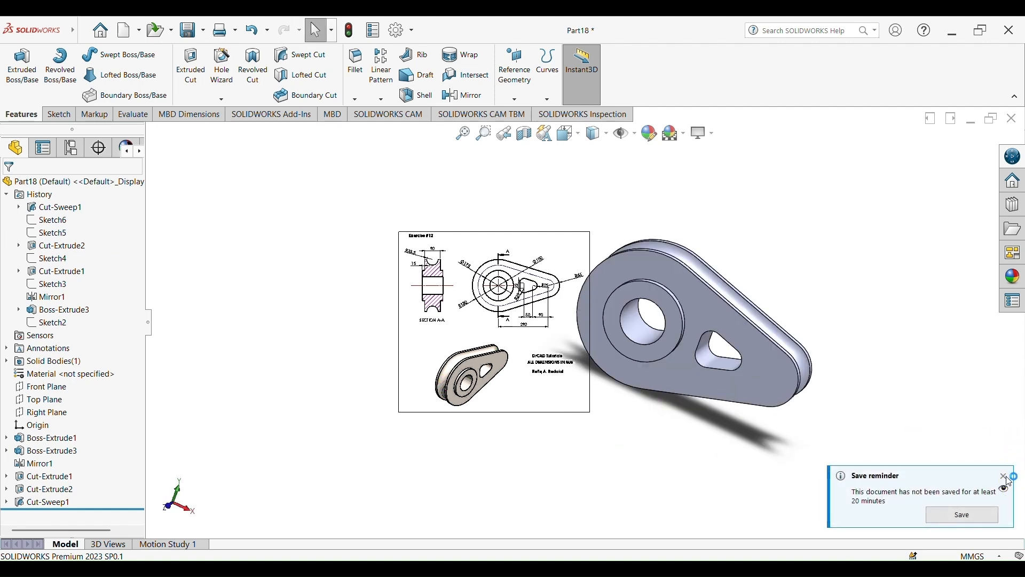
left_click(1004, 477)
middle_click_drag(743, 309, 754, 314)
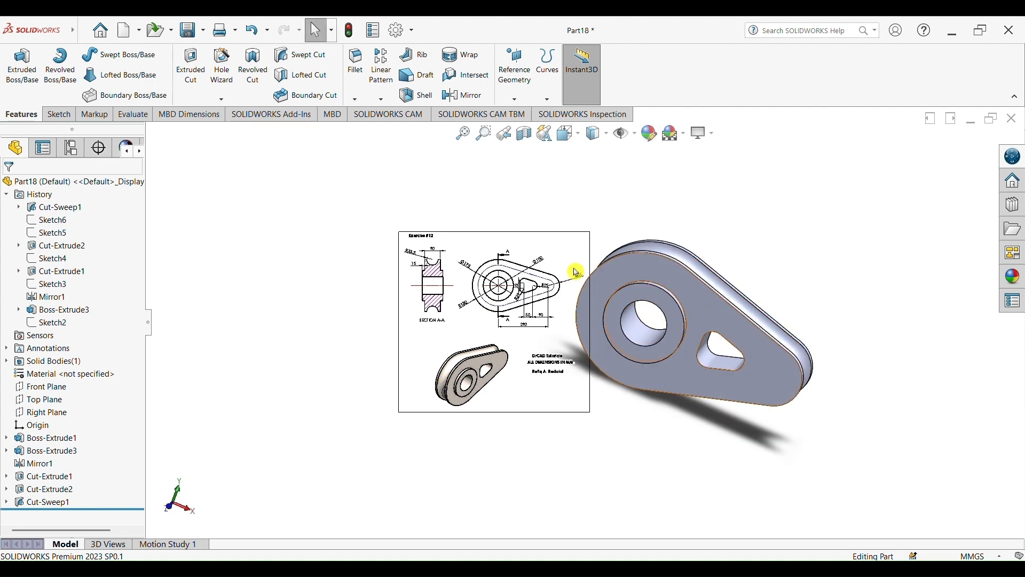
left_click(544, 257)
key("Delete")
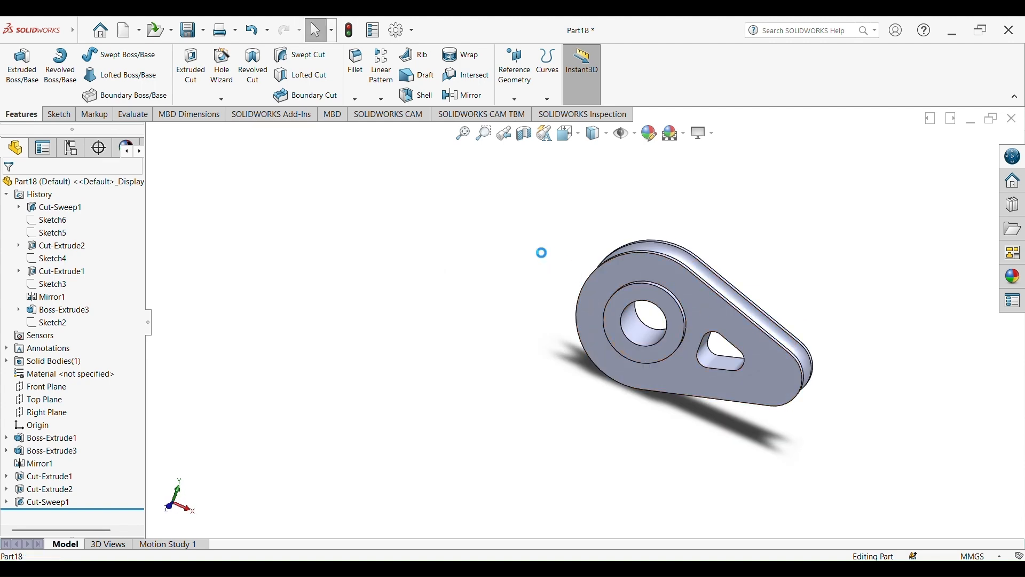
Apply the polished steel appearance from the Metal > Steel library to the whole part
left_click(688, 136)
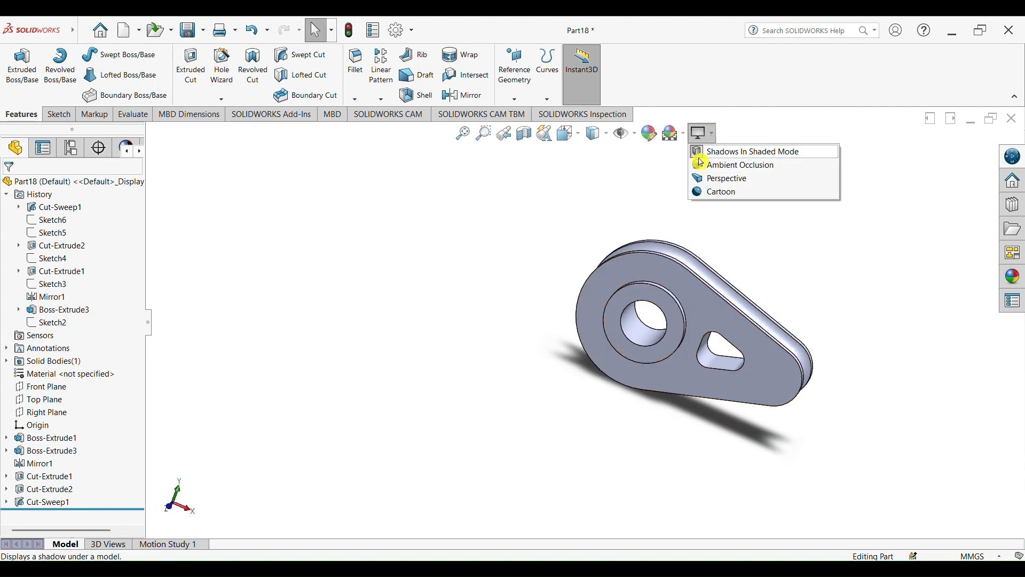
left_click(651, 138)
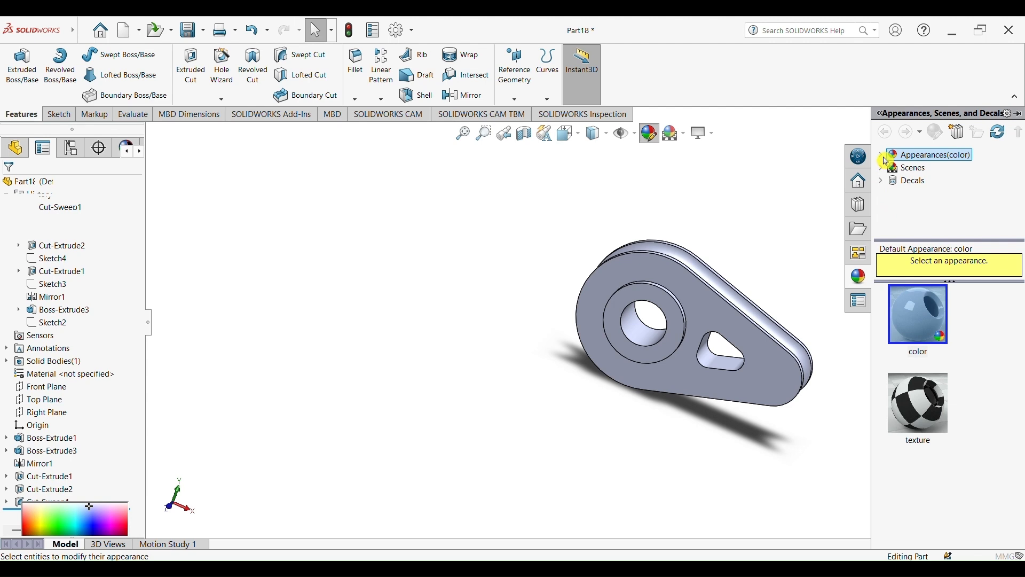
left_click(884, 156)
left_click(896, 181)
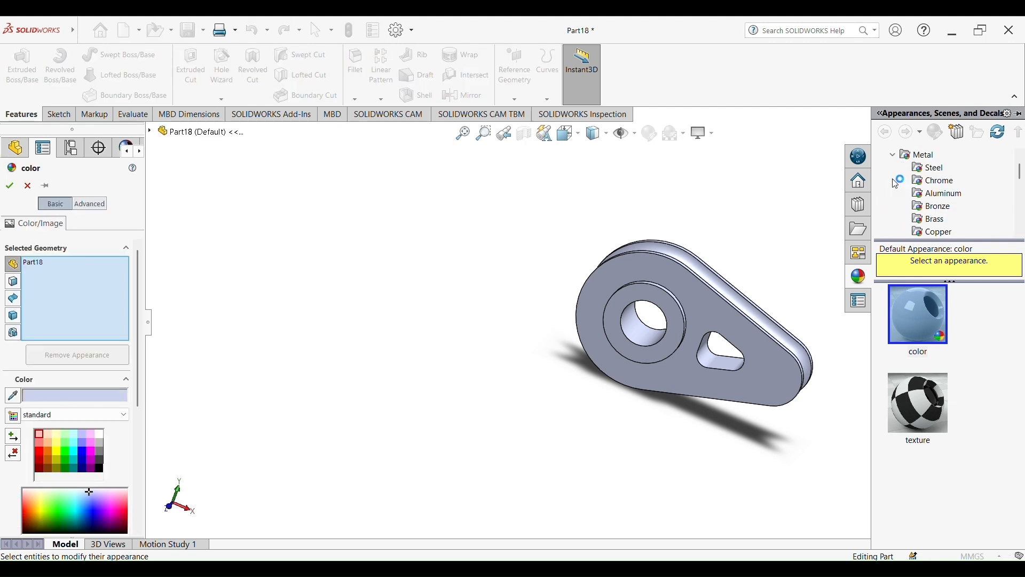
left_click(930, 168)
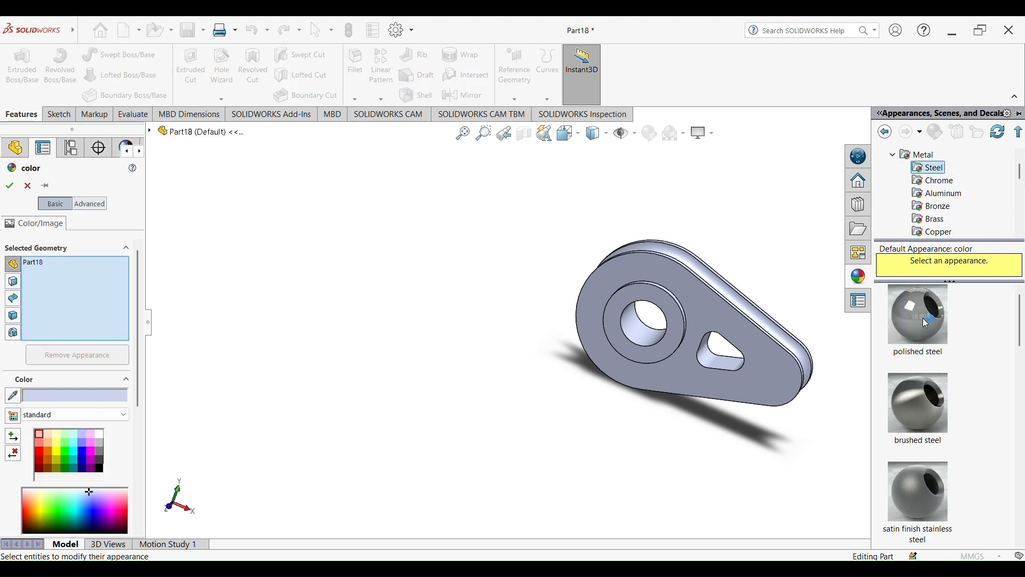
left_click_drag(926, 323, 785, 233)
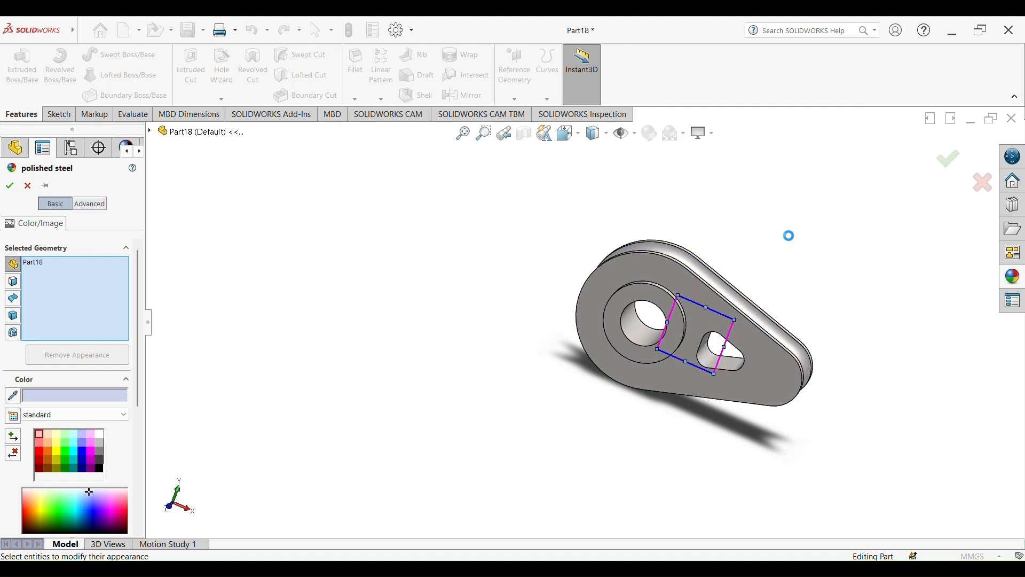
left_click(950, 166)
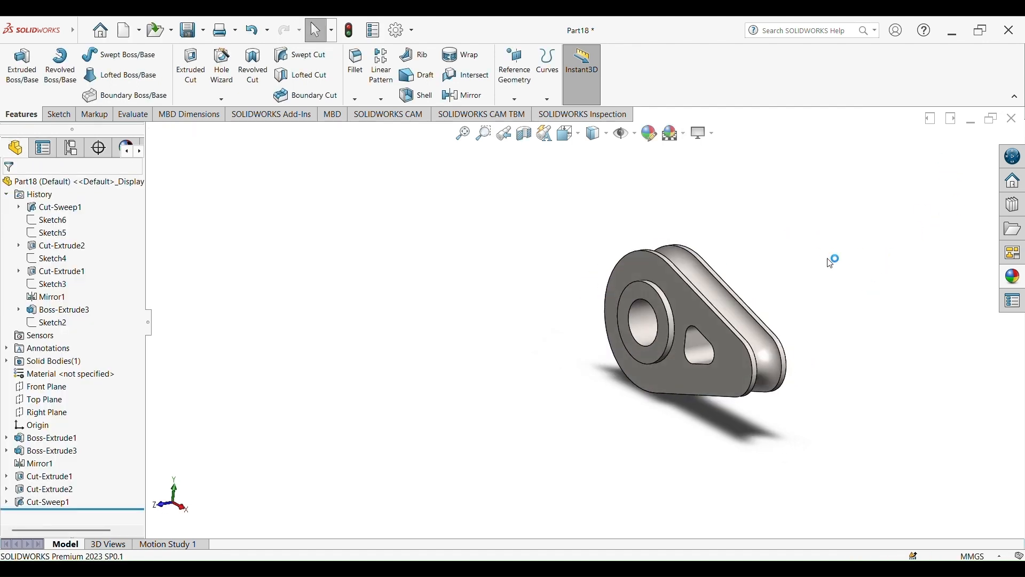
mouse_move(831, 259)
middle_mouse_down()
mouse_move(779, 313)
mouse_move(740, 314)
middle_mouse_up()
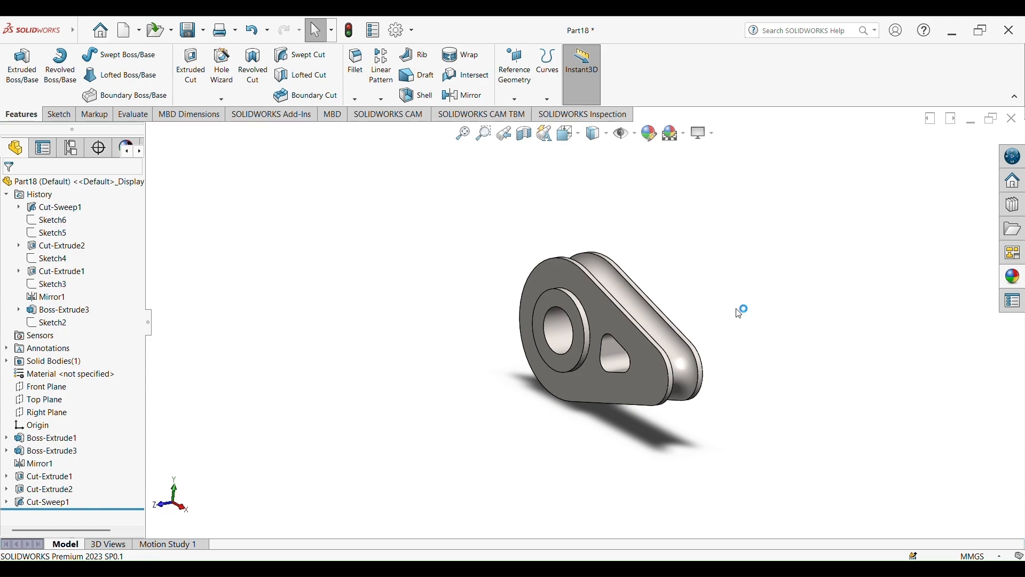
middle_click_drag(716, 304, 625, 194)
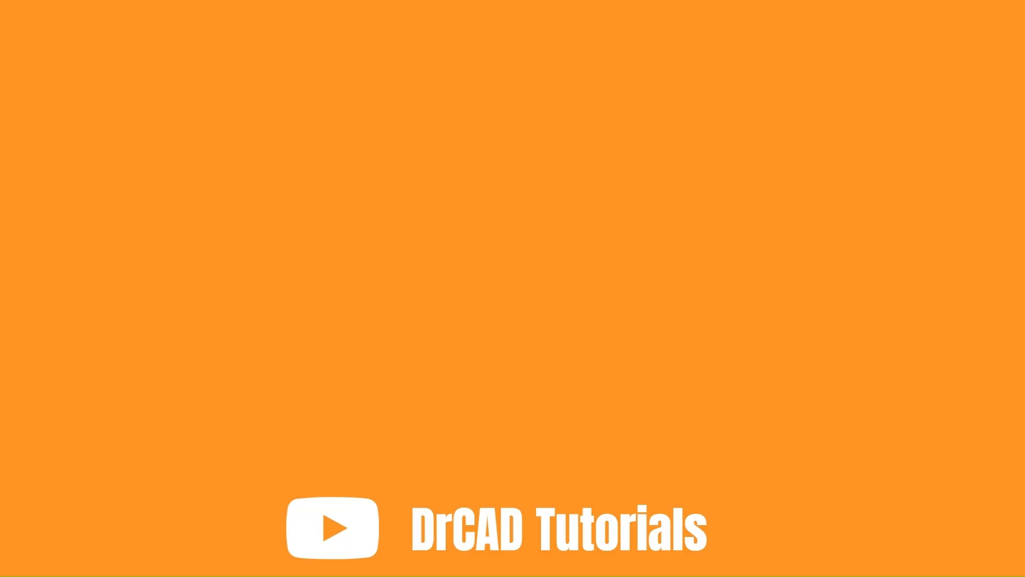